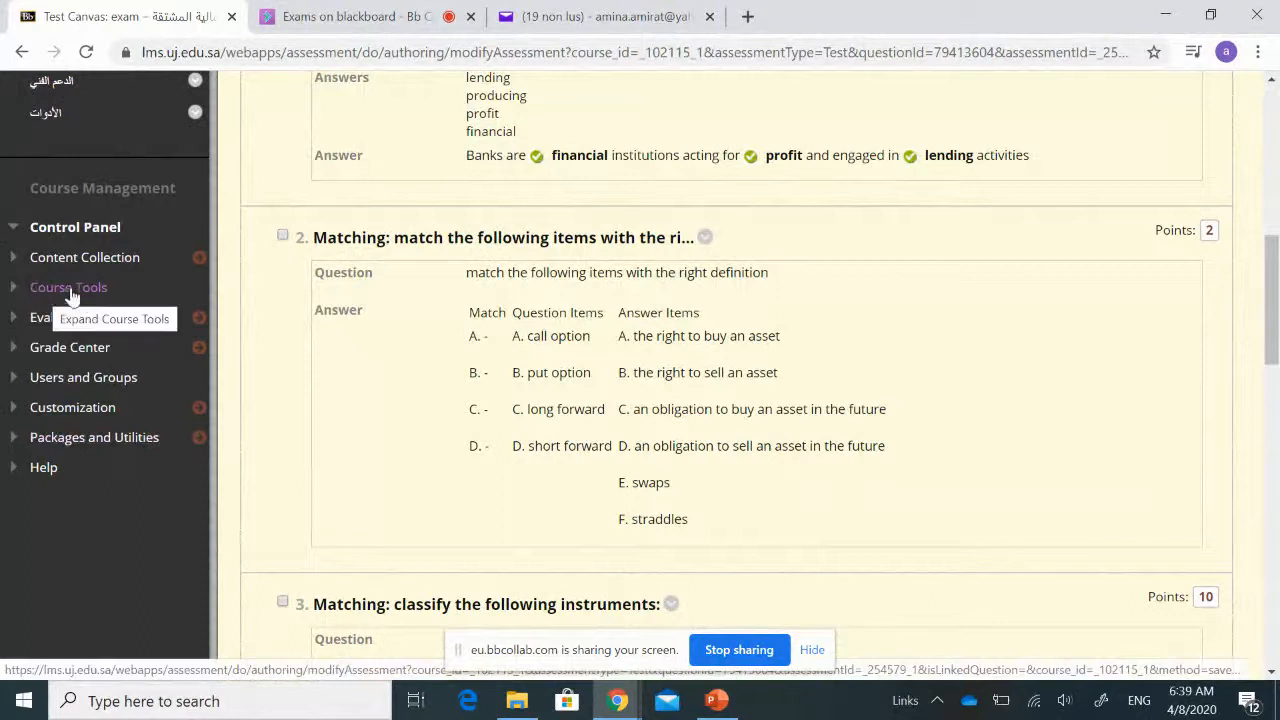
# Step: Open the course's question pools from the Tests, Surveys, and Pools course tool
pyautogui.click(36, 290)
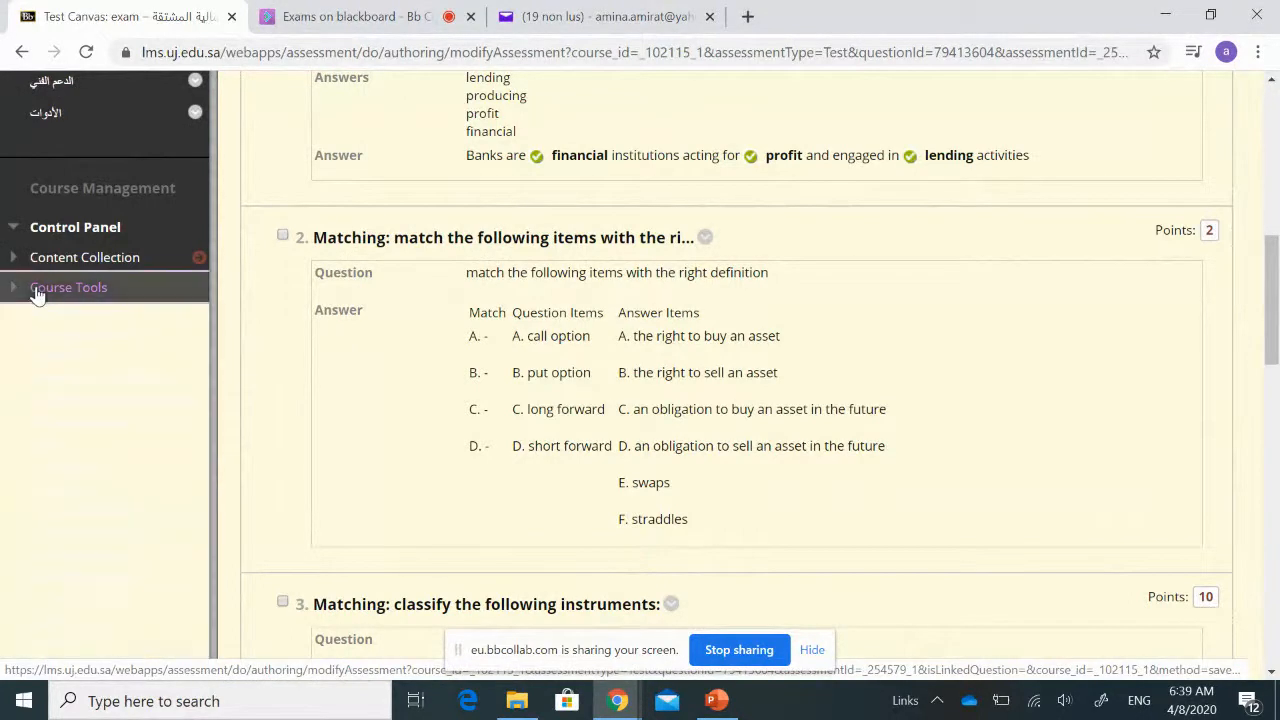
pyautogui.scroll(-2, 54, 453)
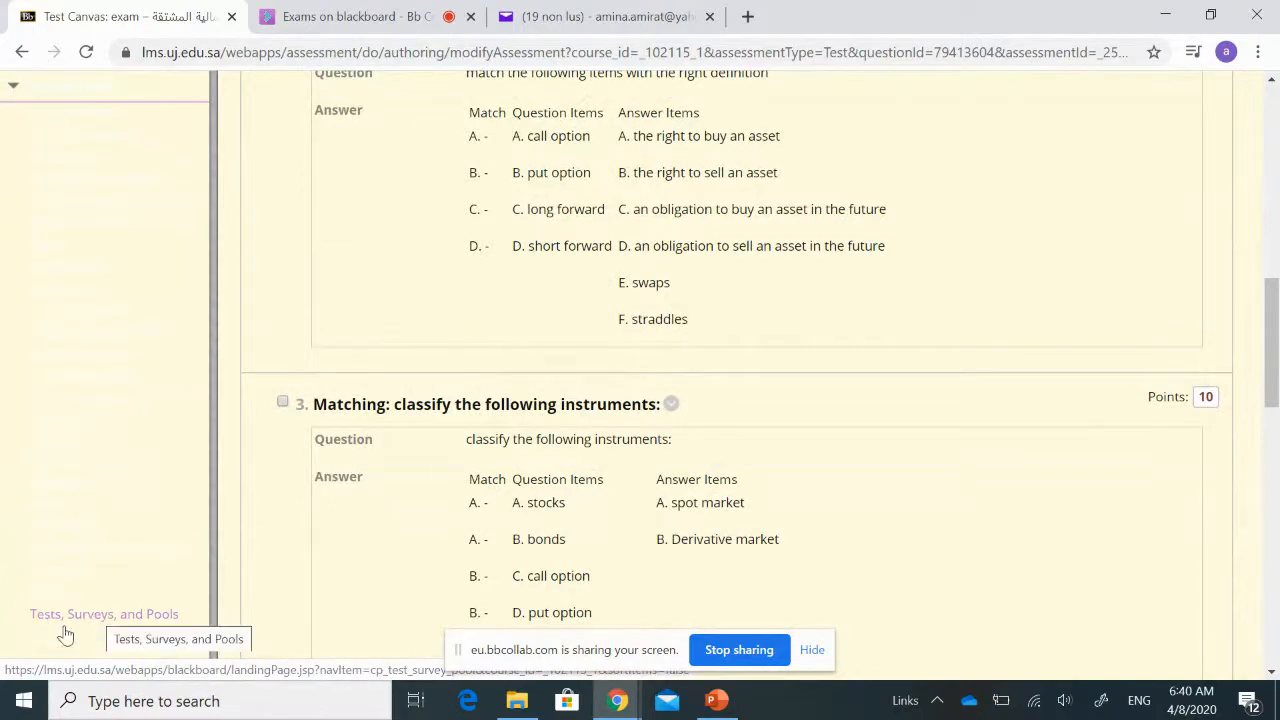
pyautogui.click(115, 618)
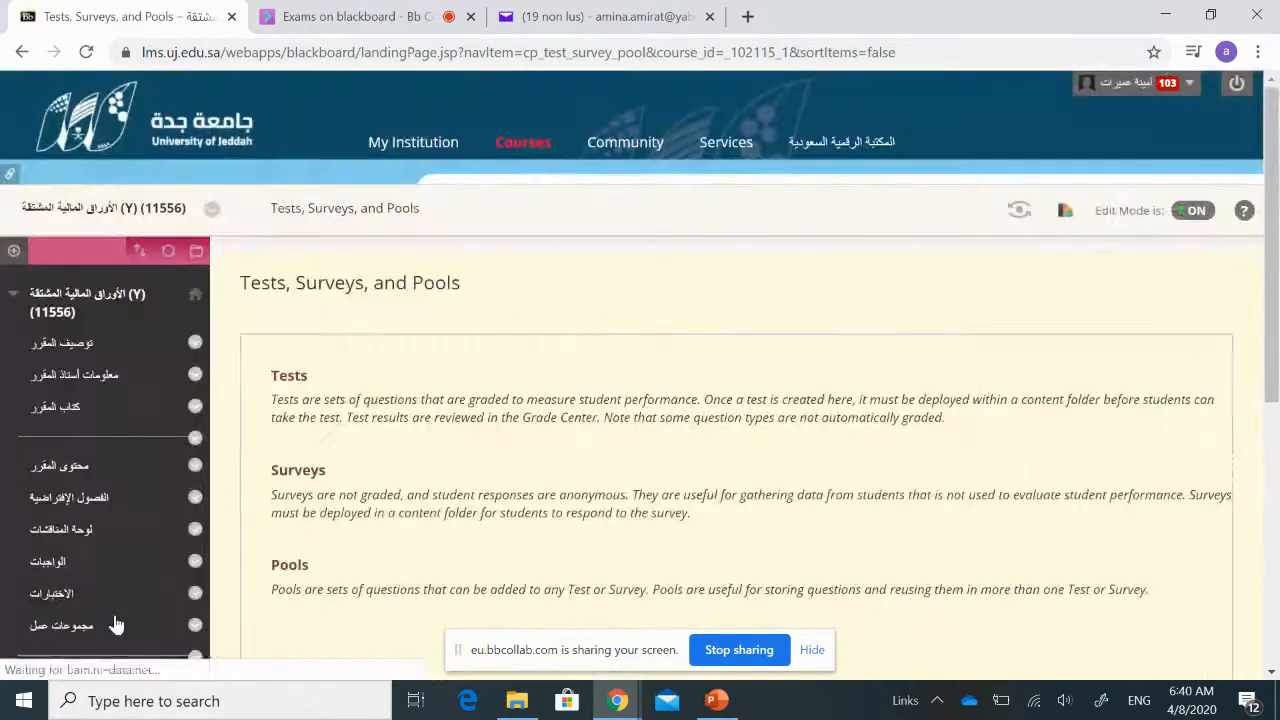
pyautogui.scroll(-1, 915, 365)
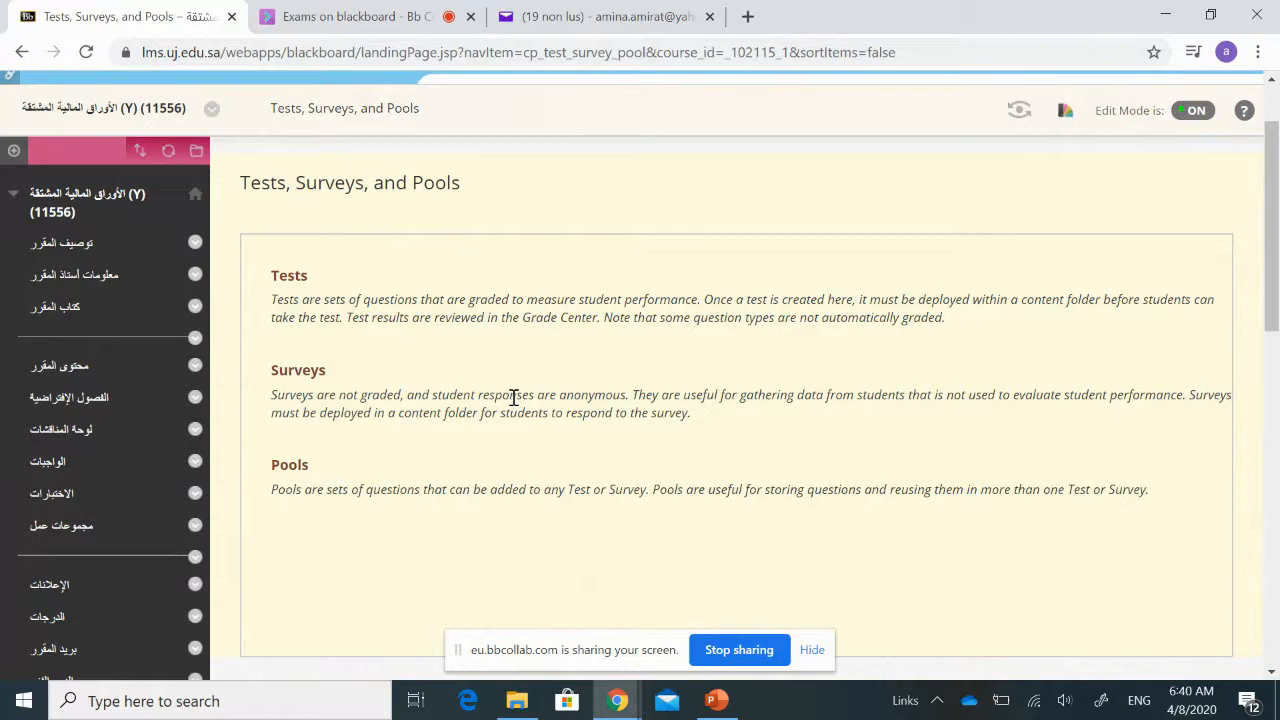
pyautogui.click(281, 469)
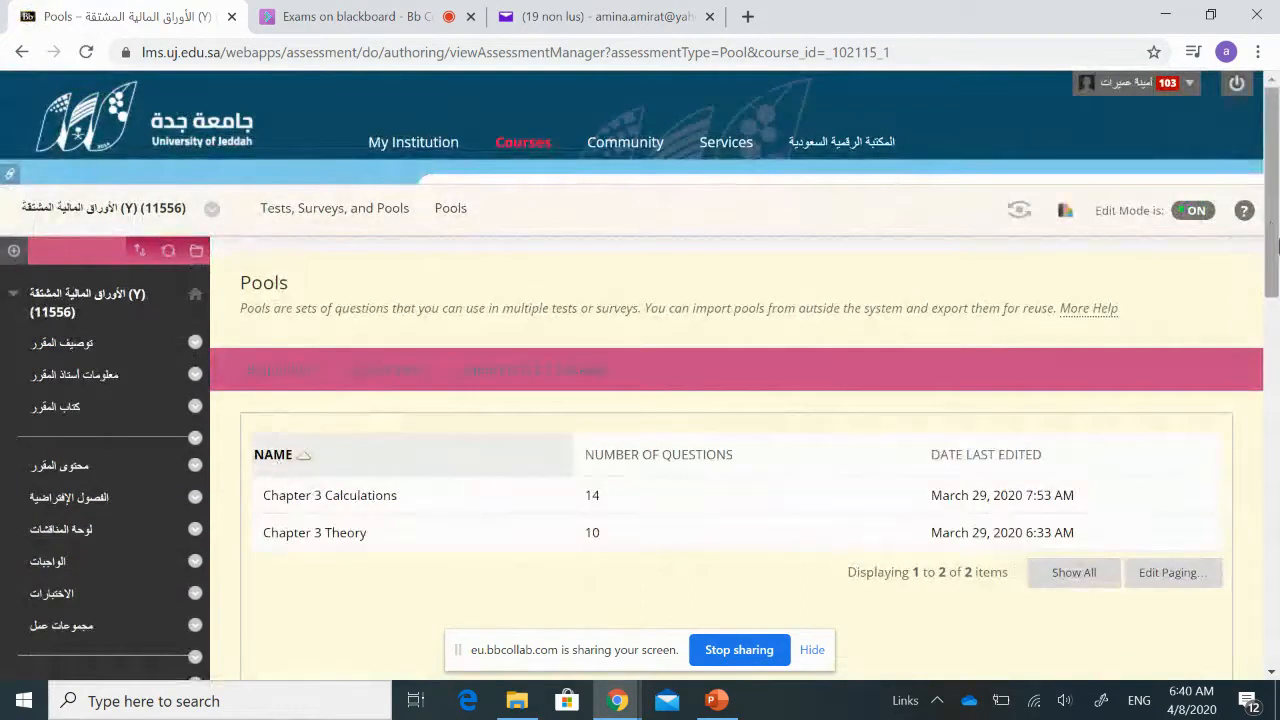
# Step: Build a new question pool named CHAPTER 5 and submit it with the description left empty
pyautogui.scroll(-1, 1270, 243)
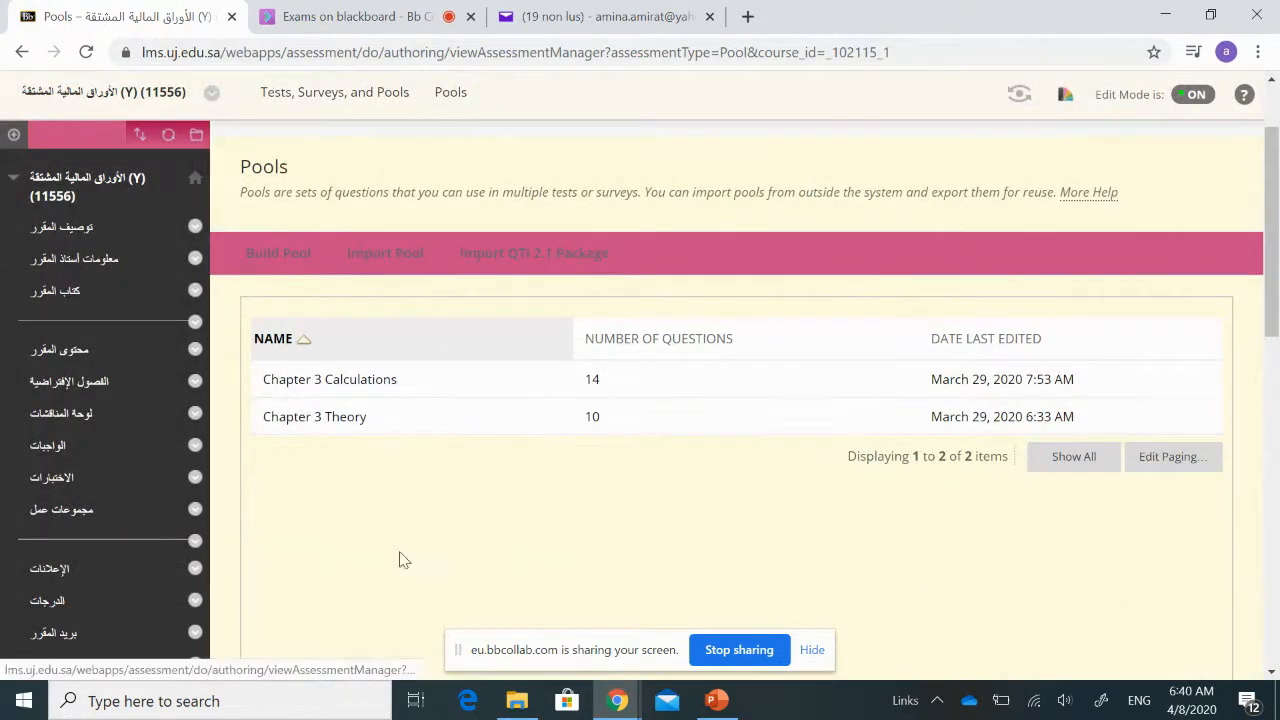
pyautogui.click(280, 256)
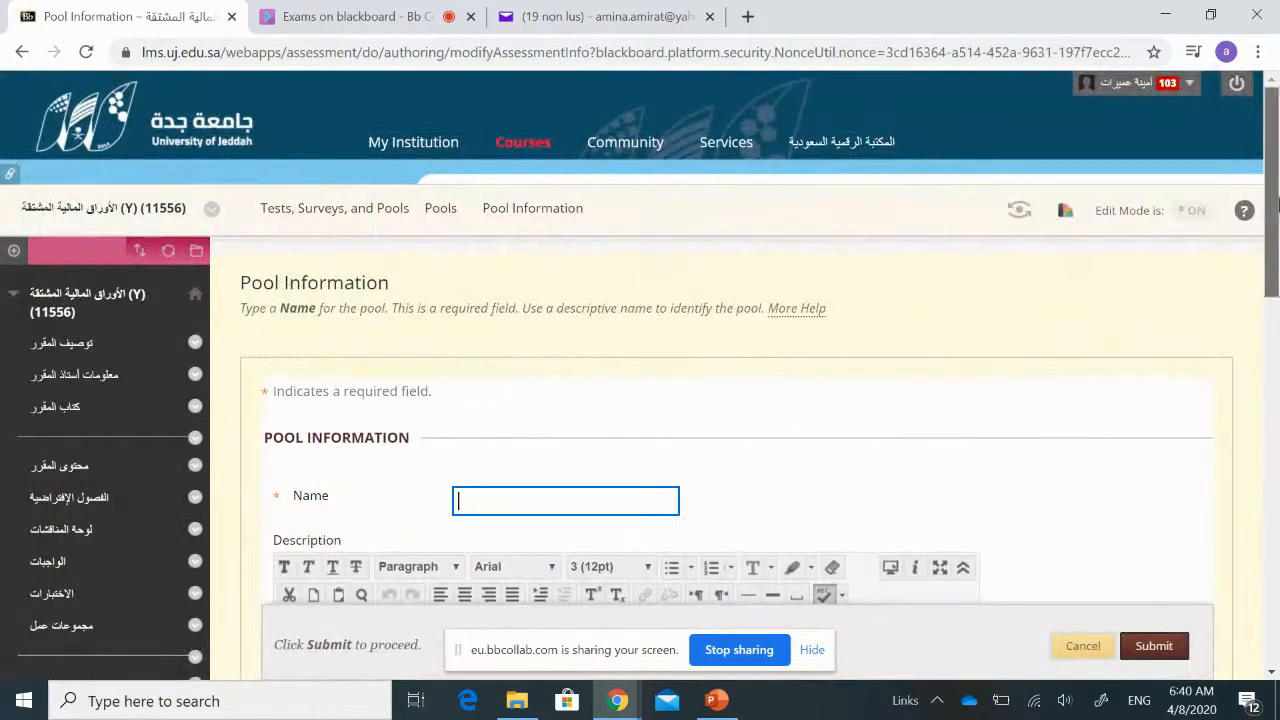
pyautogui.moveTo(1268, 205); pyautogui.dragTo(1268, 314)
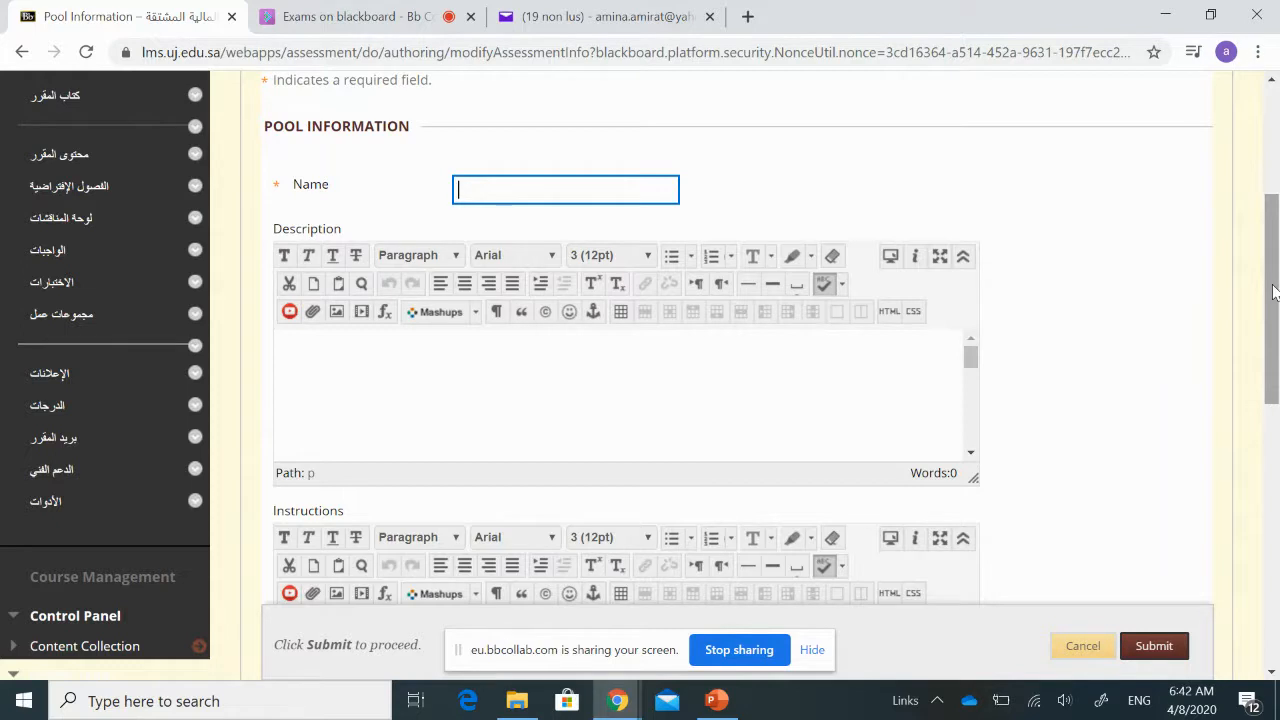
pyautogui.write('CHA')
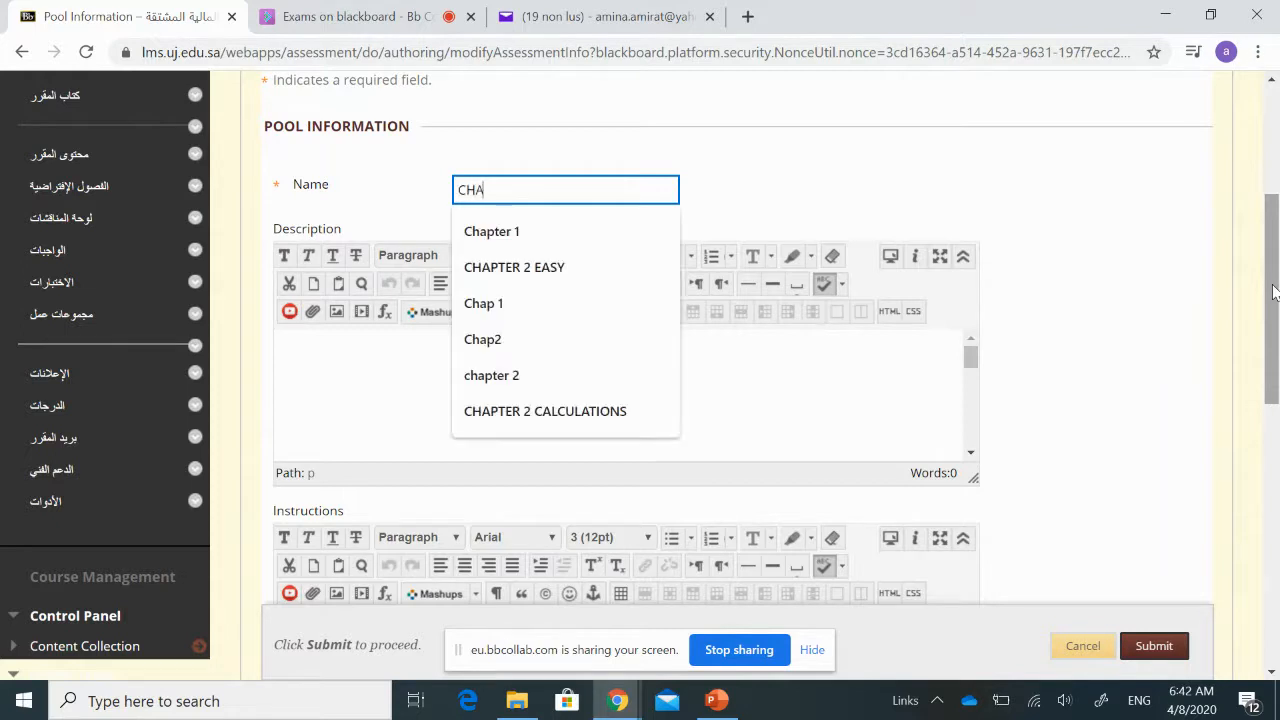
pyautogui.write('PTER')
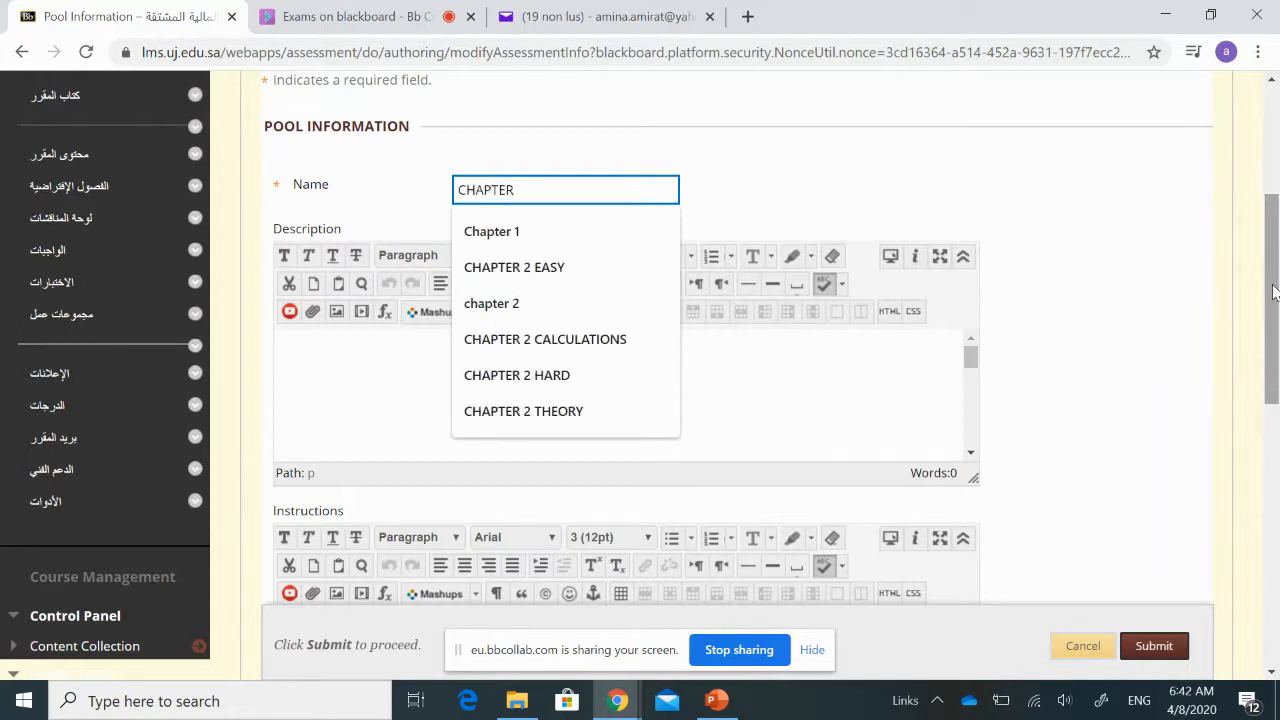
pyautogui.write(' 4')
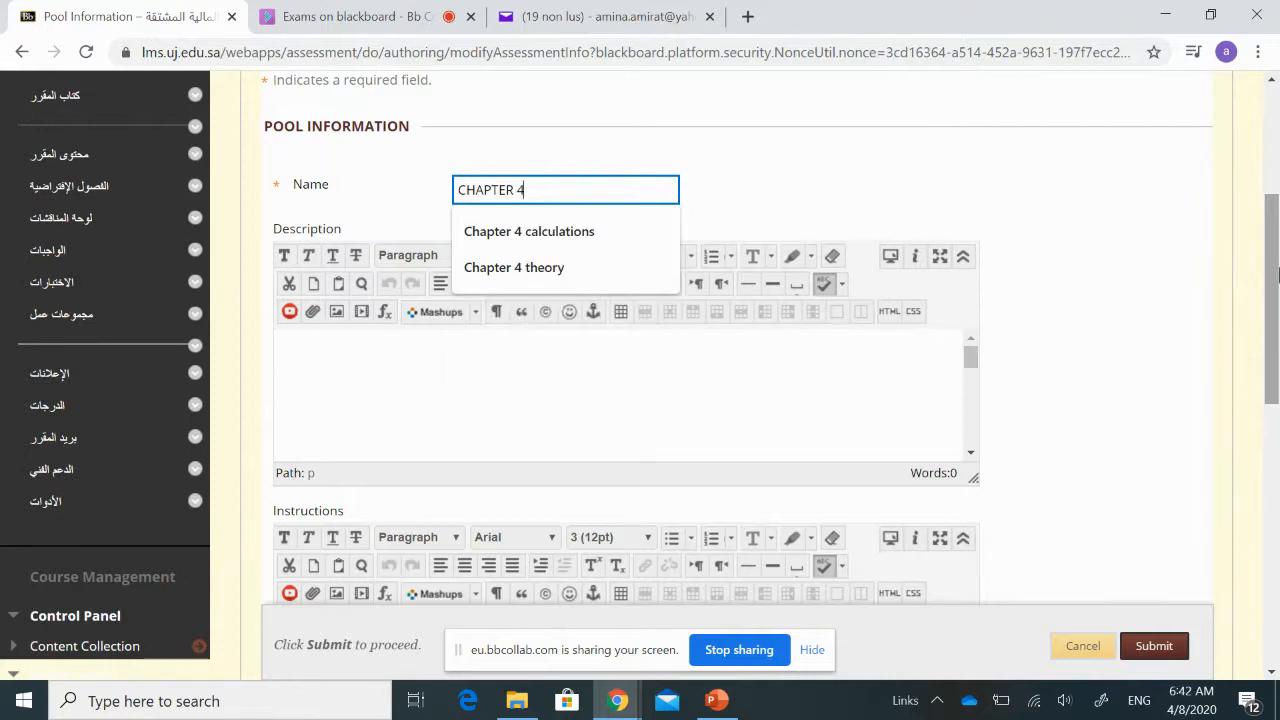
pyautogui.press('BackSpace')
pyautogui.write('5')
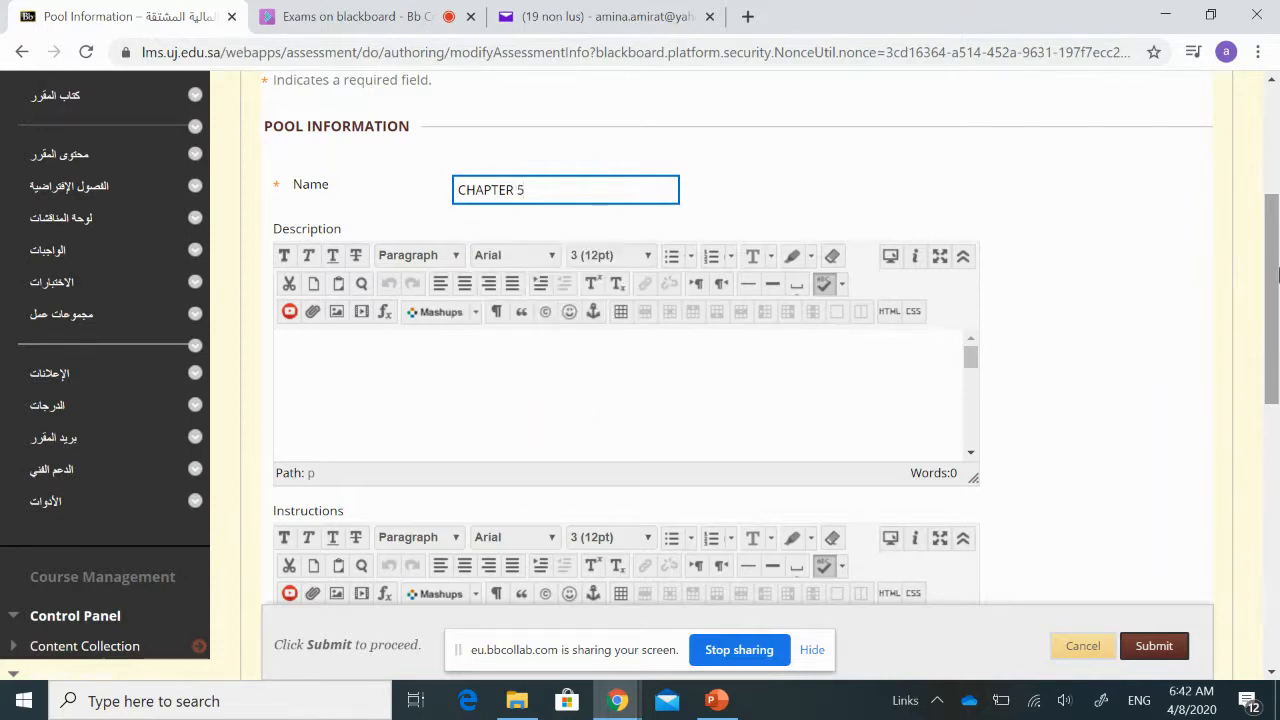
pyautogui.click(772, 172)
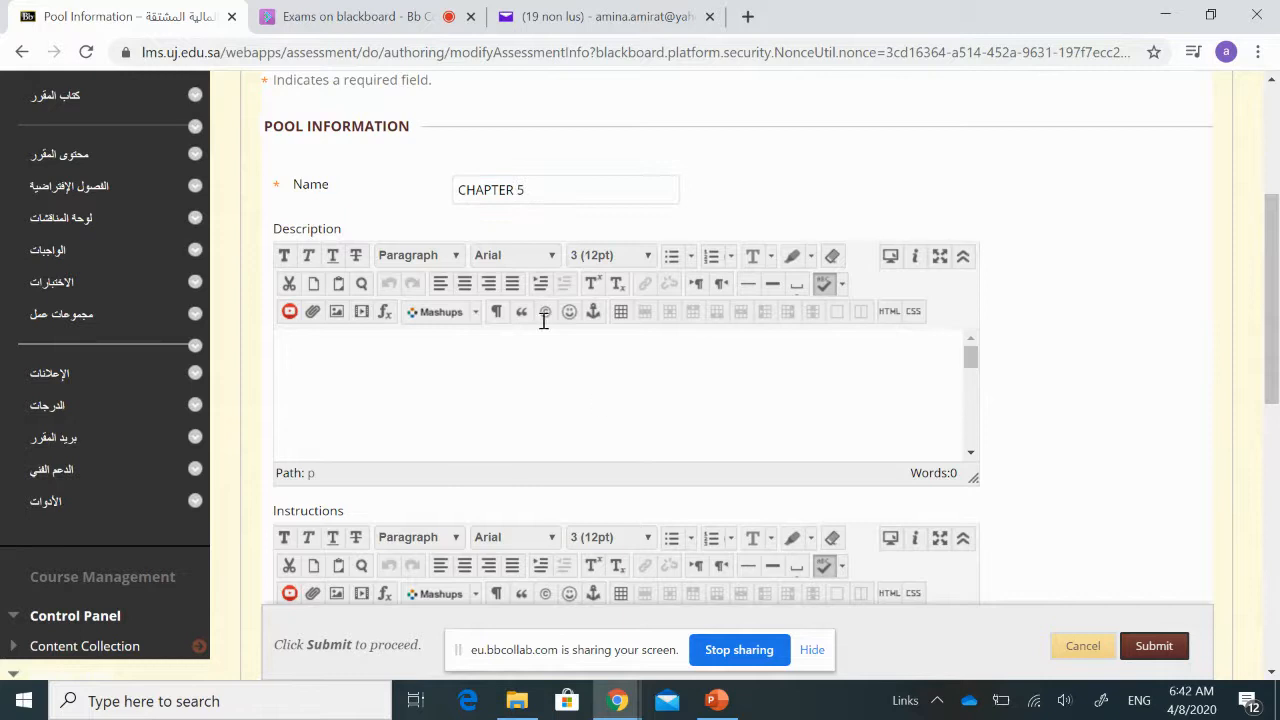
pyautogui.moveTo(1275, 240); pyautogui.dragTo(1269, 397)
pyautogui.click(1160, 417)
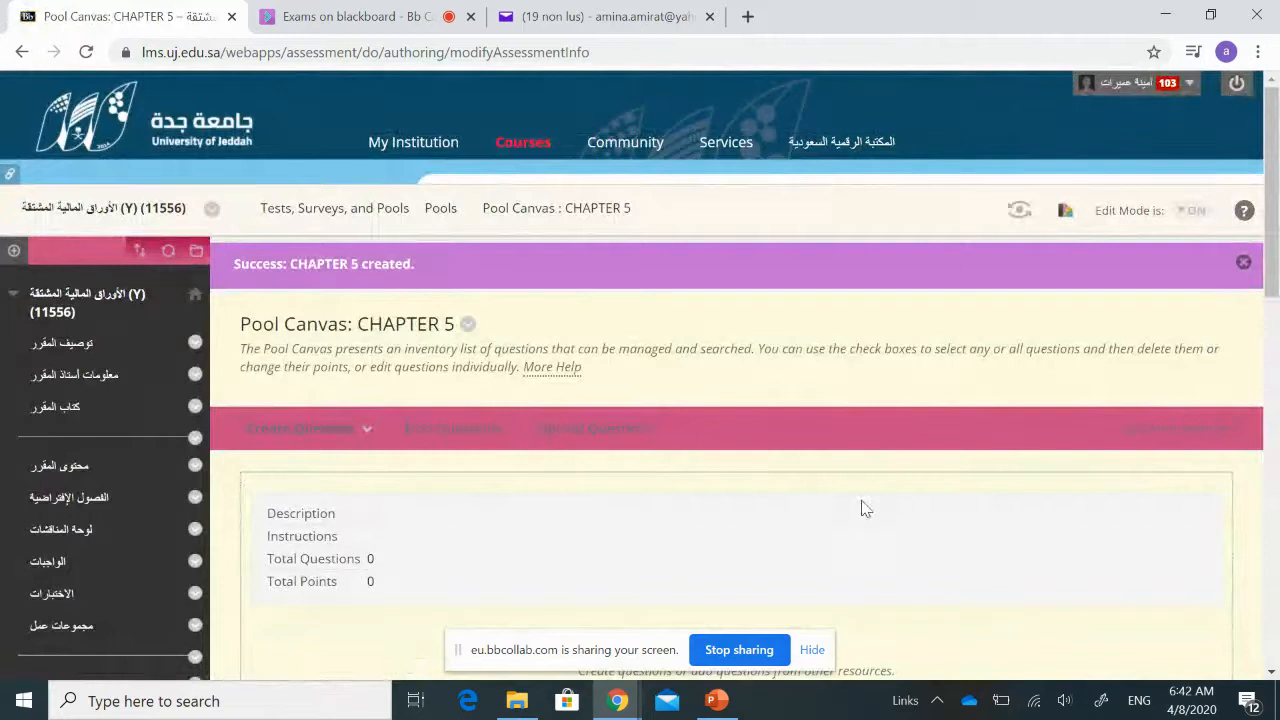
pyautogui.moveTo(1274, 176); pyautogui.dragTo(1278, 237)
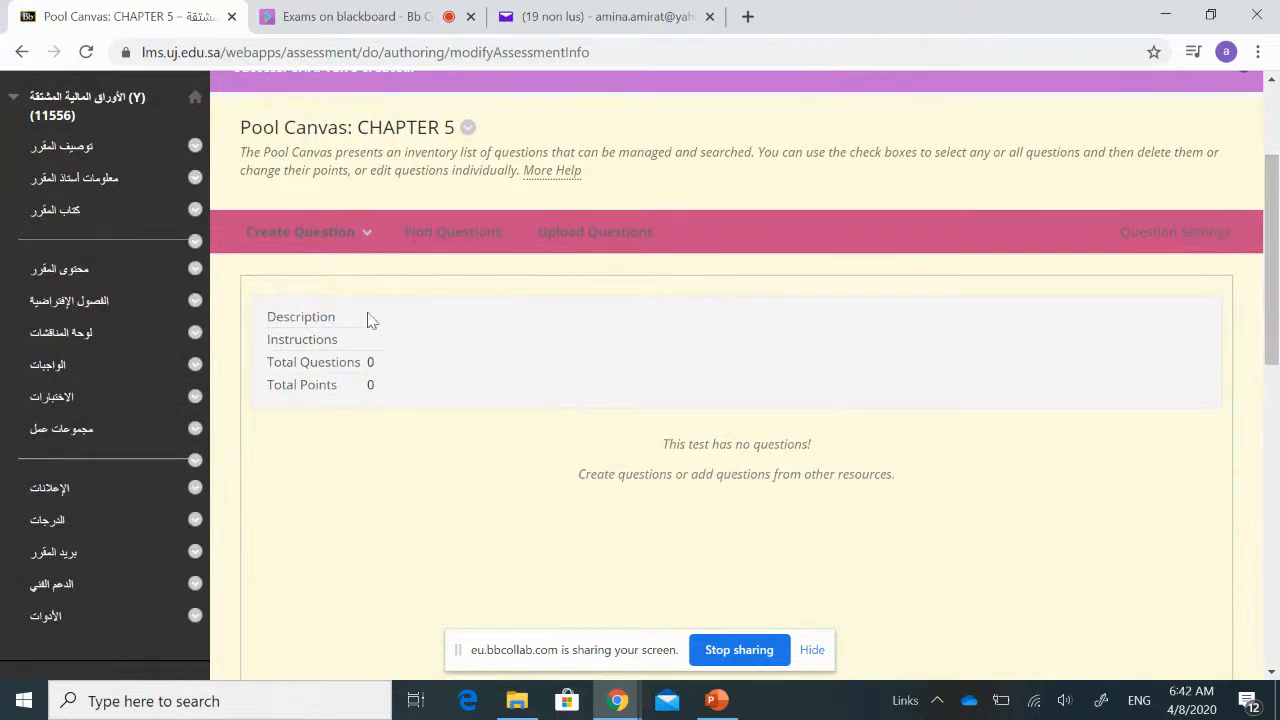
pyautogui.click(292, 234)
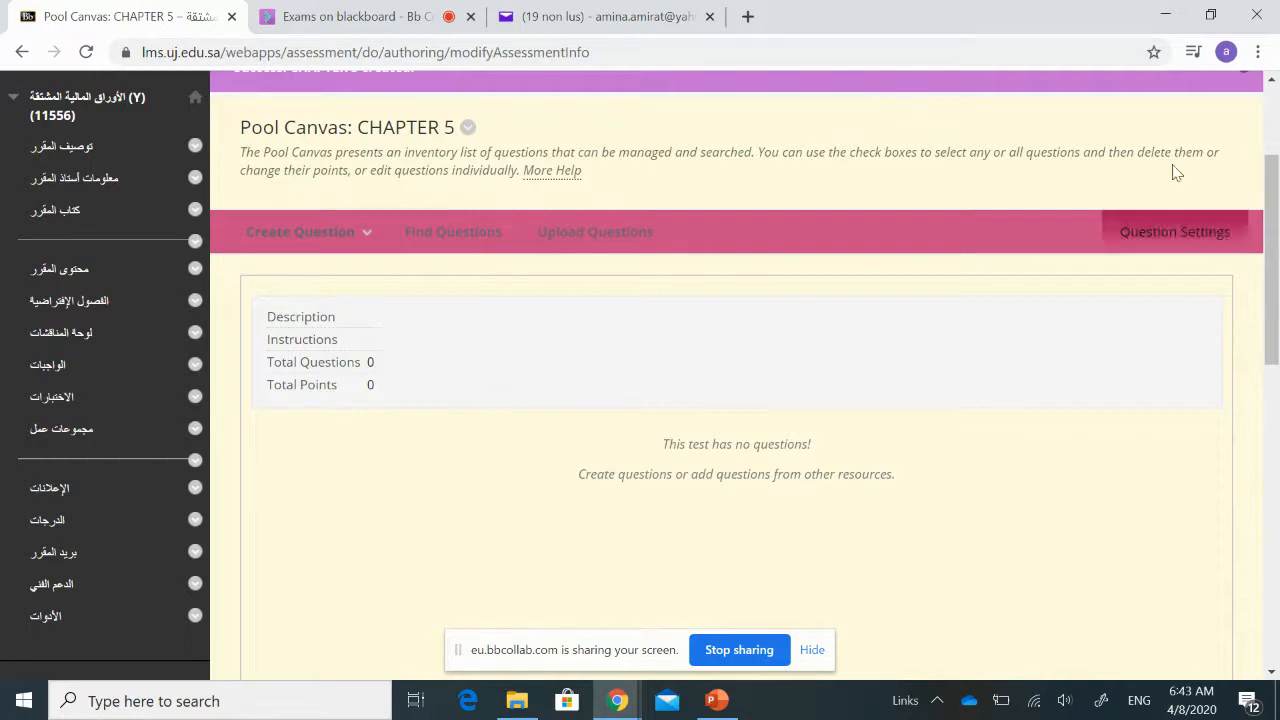
# Step: Switch to Word by opening the Test bank document from the دورات البلاكبورد حضور folder inside lenovo, and enable editing
pyautogui.click(1160, 16)
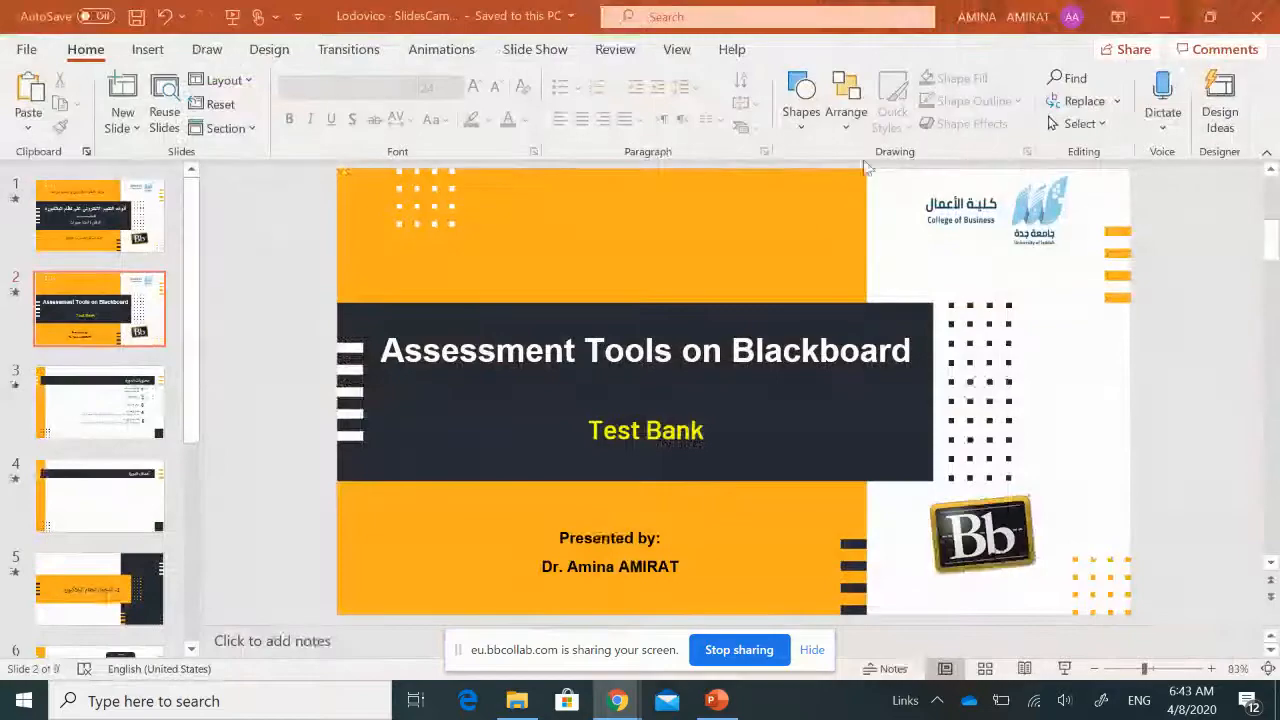
pyautogui.click(1168, 16)
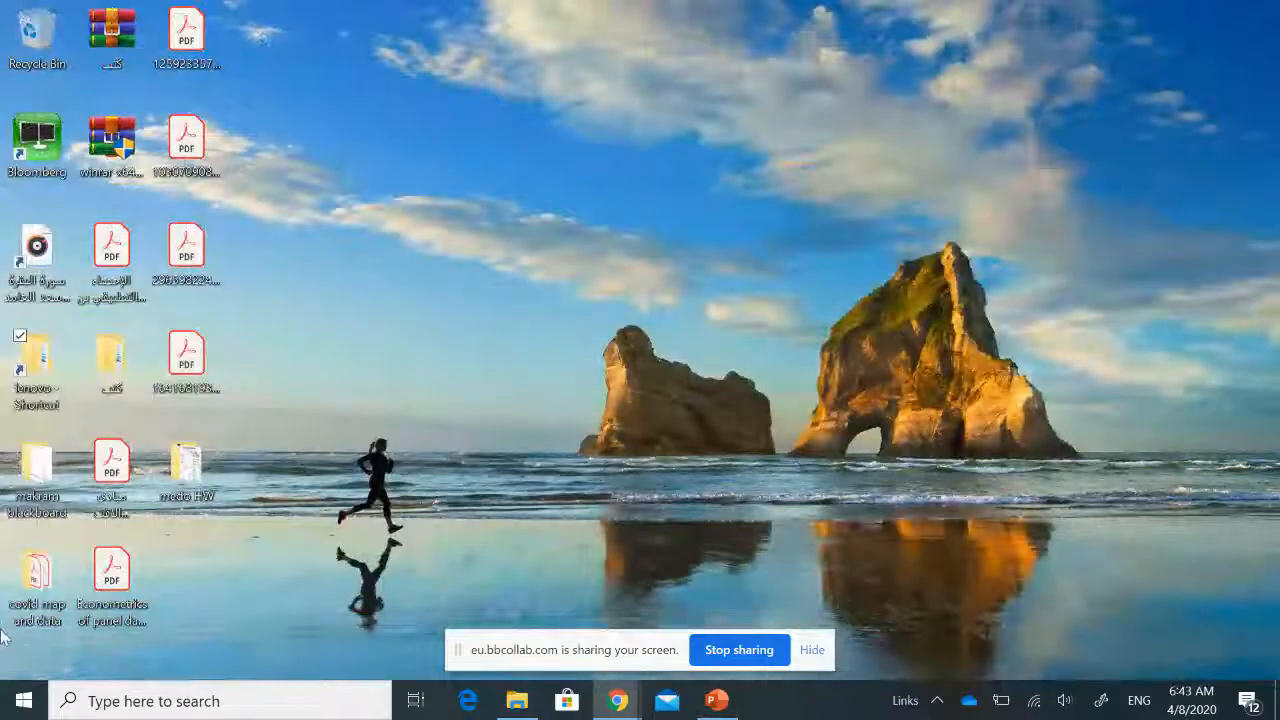
pyautogui.doubleClick(52, 378)
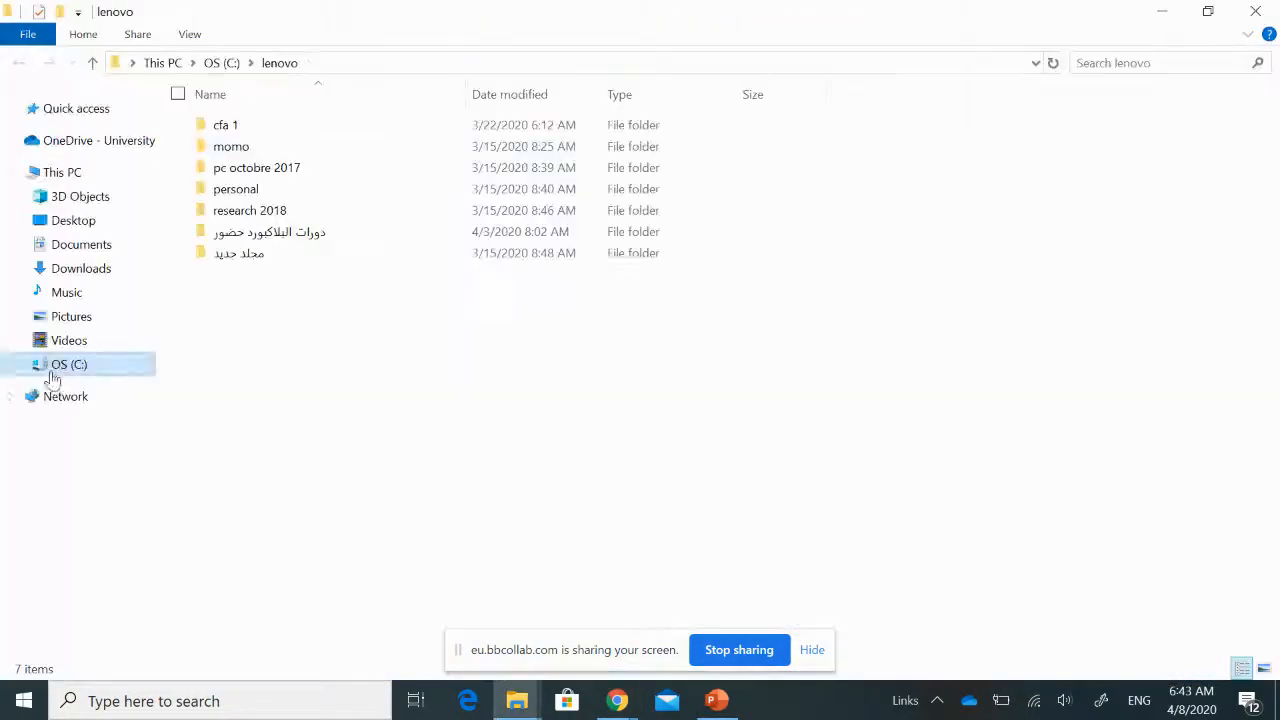
pyautogui.click(238, 238)
pyautogui.doubleClick(238, 238)
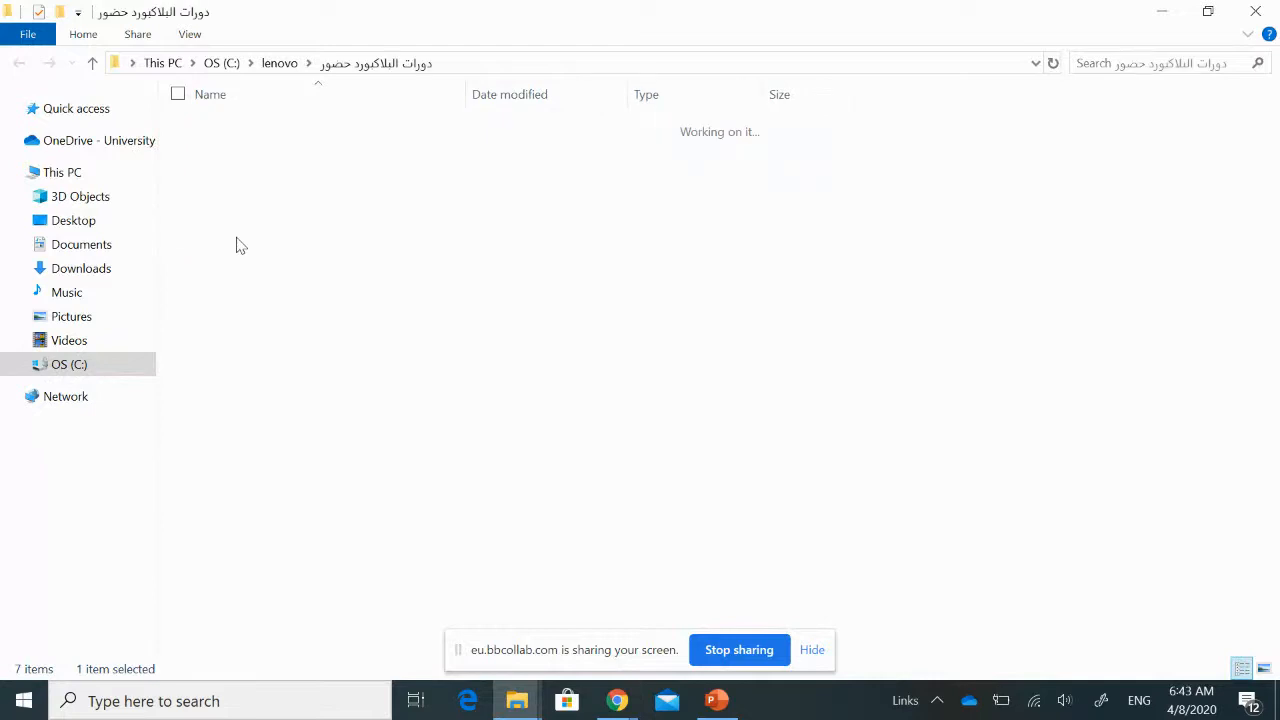
pyautogui.doubleClick(228, 236)
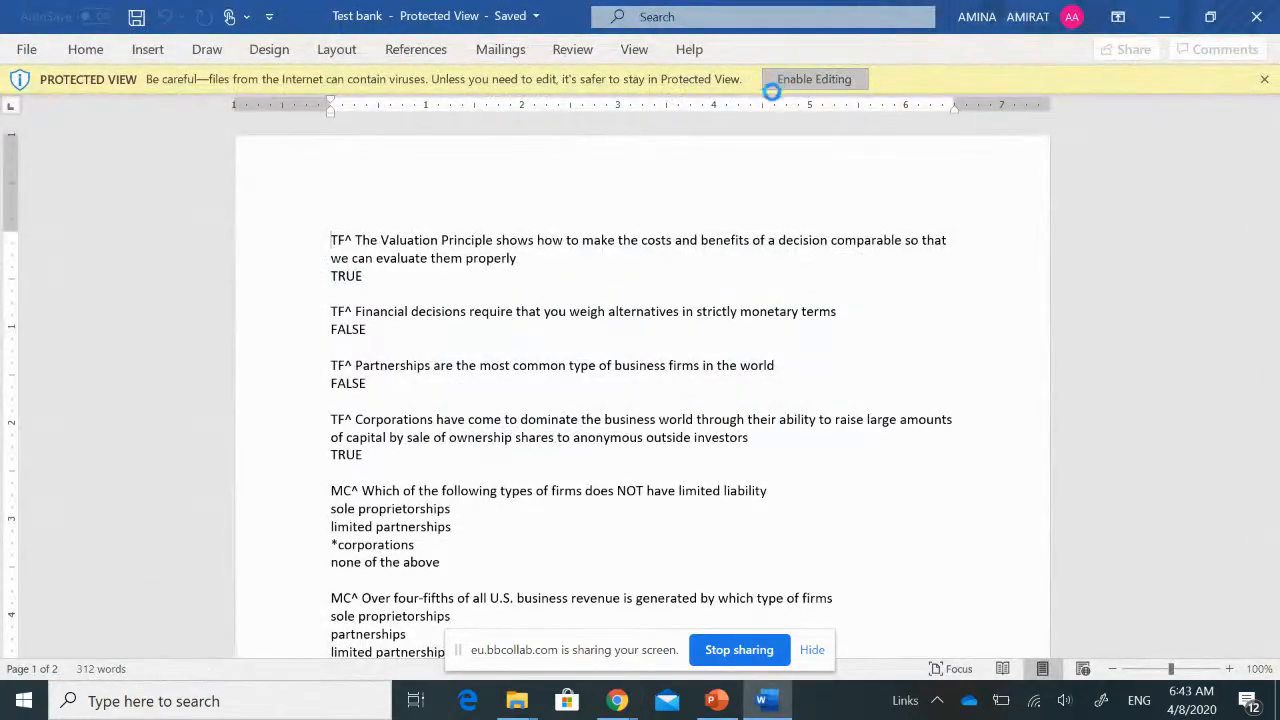
pyautogui.click(773, 84)
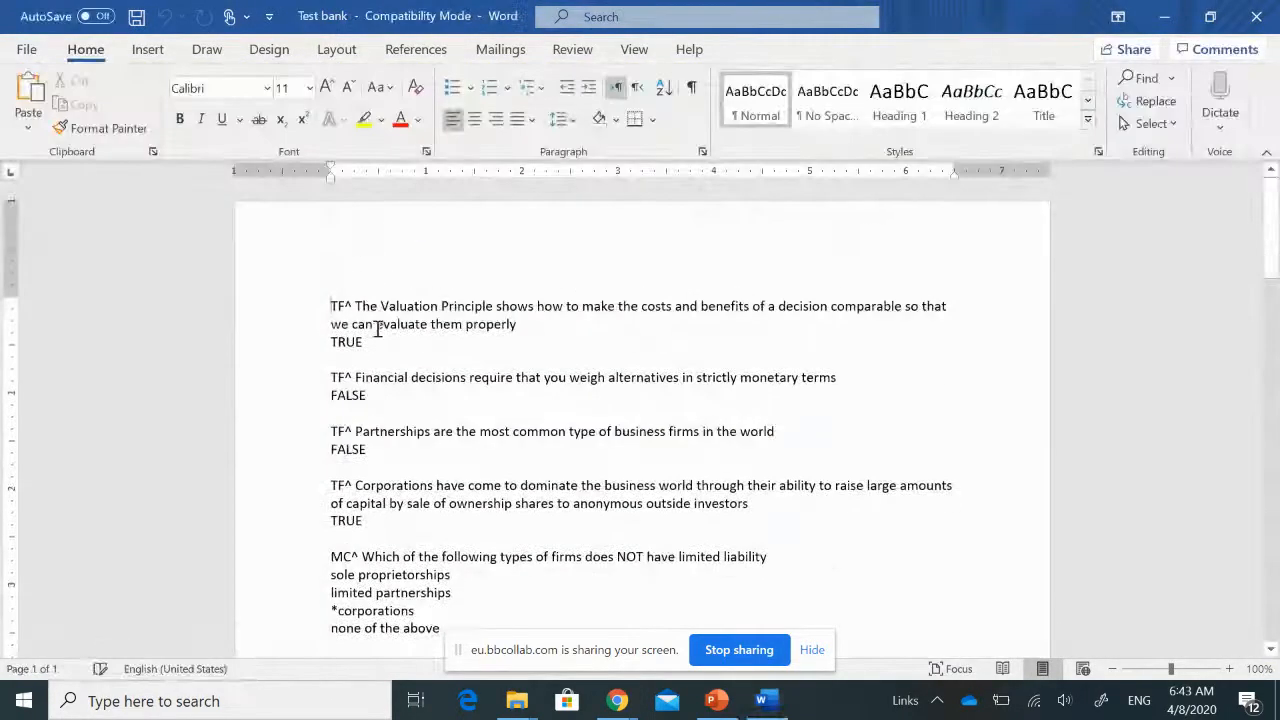
# Step: Delete the TF^ prefix of the first question about the Valuation Principle and retype it
pyautogui.scroll(-1, 391, 306)
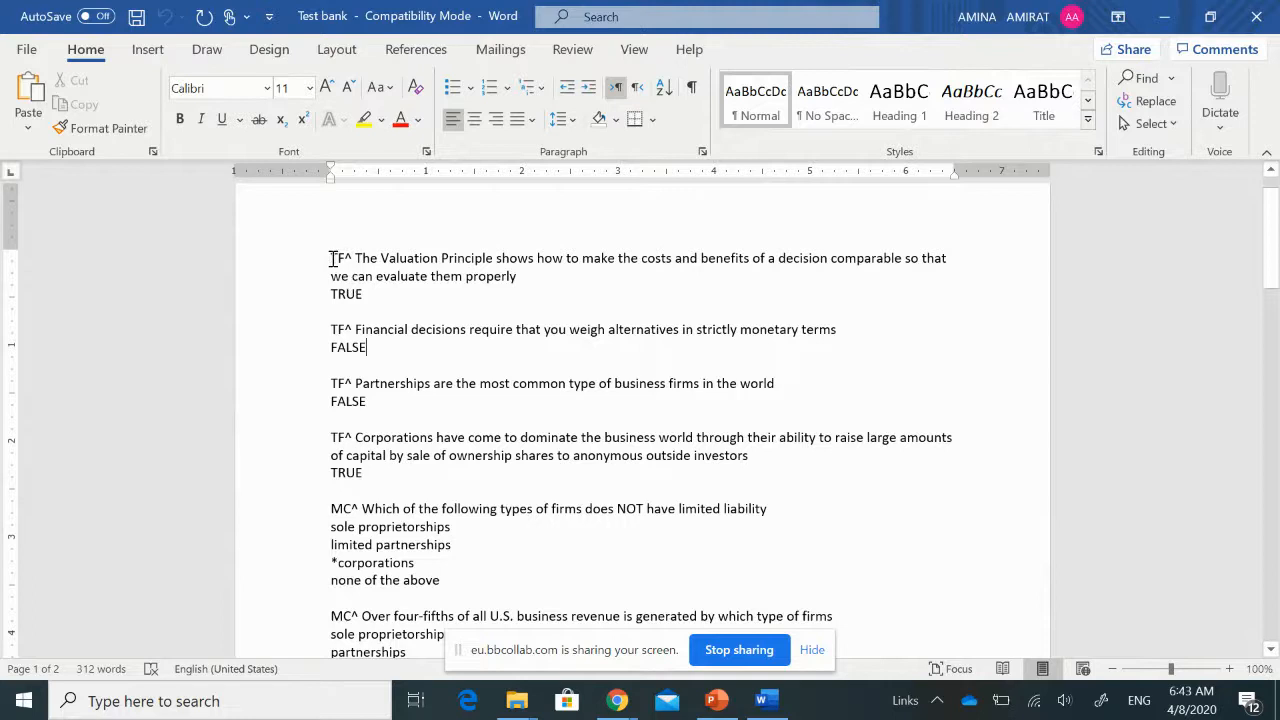
pyautogui.moveTo(332, 258); pyautogui.dragTo(339, 258)
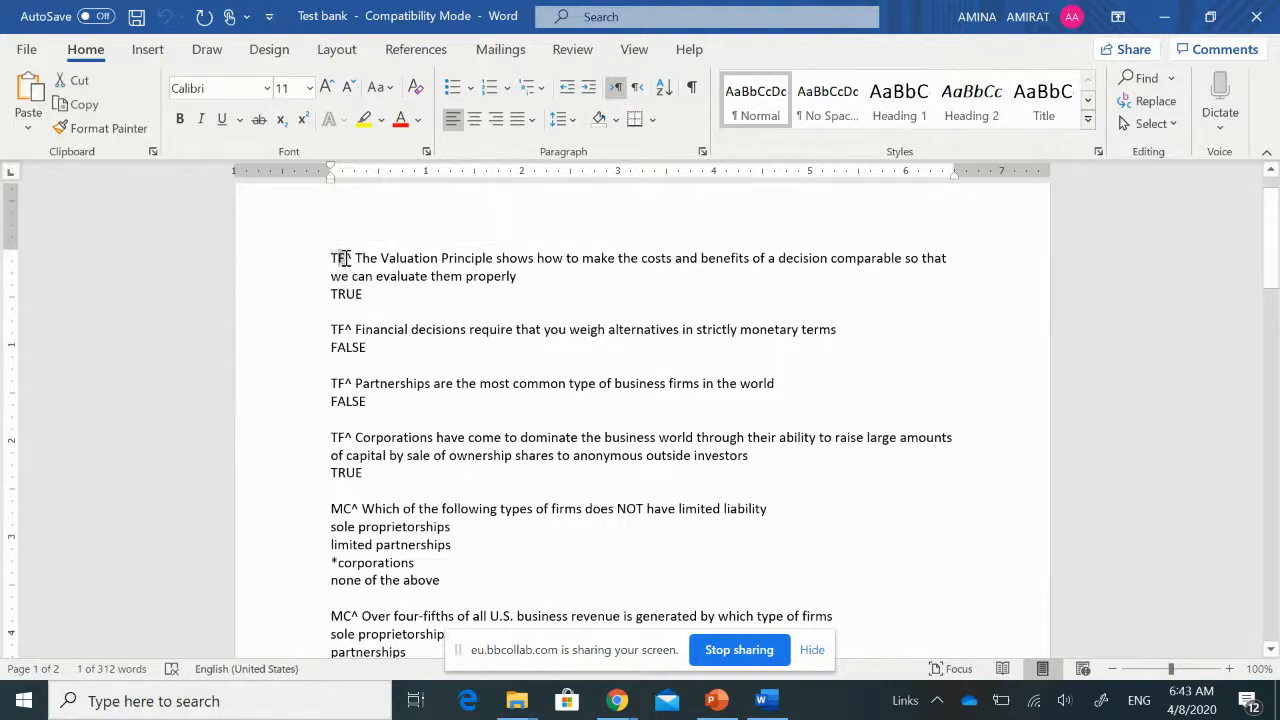
pyautogui.click(357, 260)
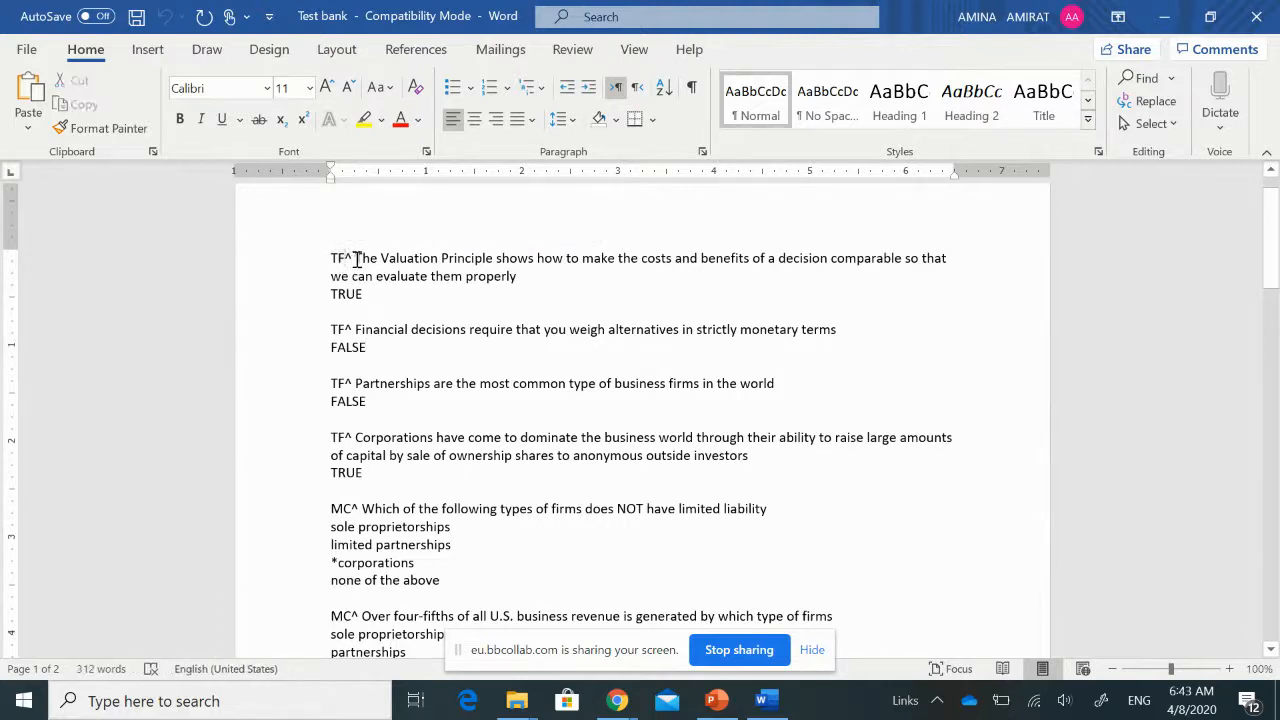
pyautogui.press('BackSpace')
pyautogui.press('BackSpace')
pyautogui.press('BackSpace')
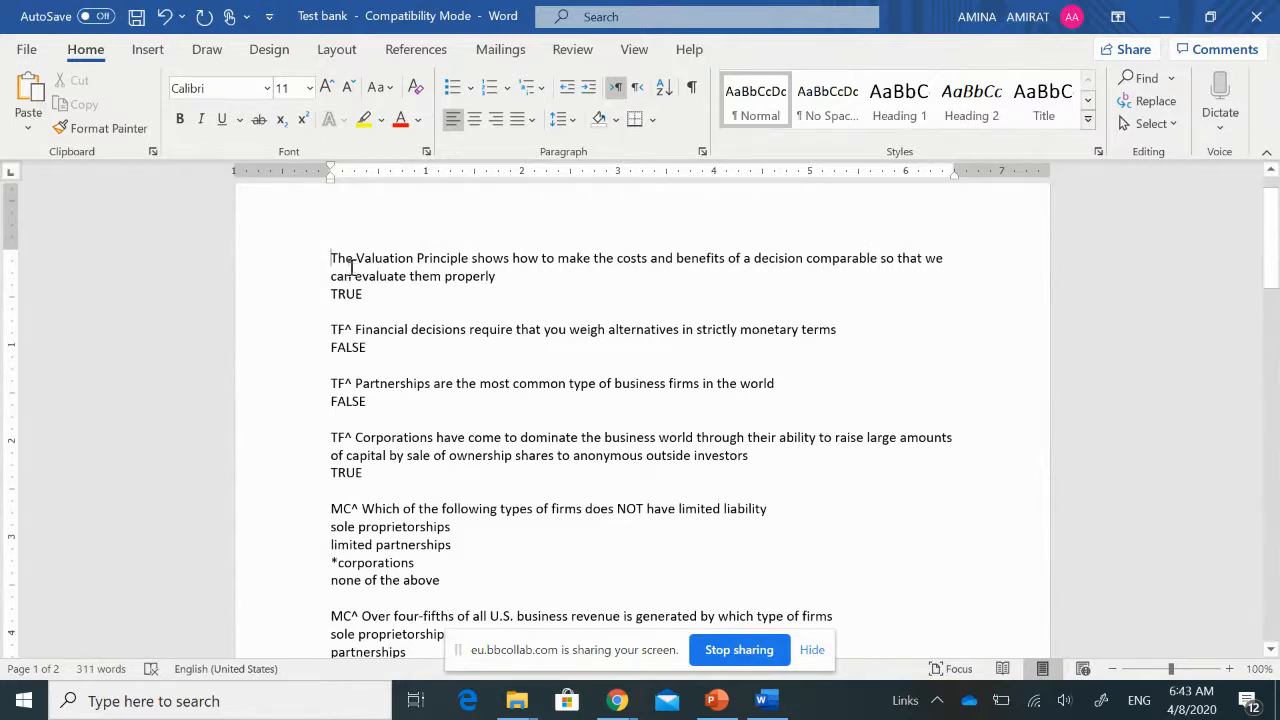
pyautogui.click(497, 278)
pyautogui.write('TF')
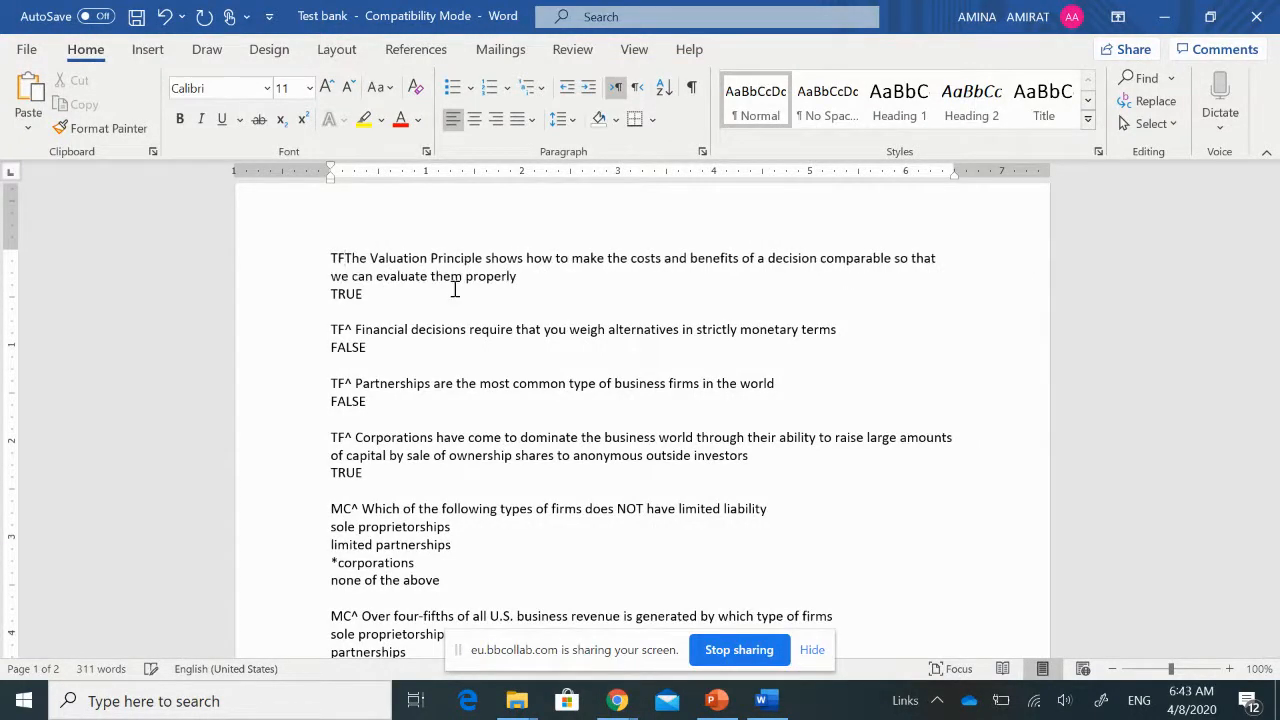
pyautogui.write('^')
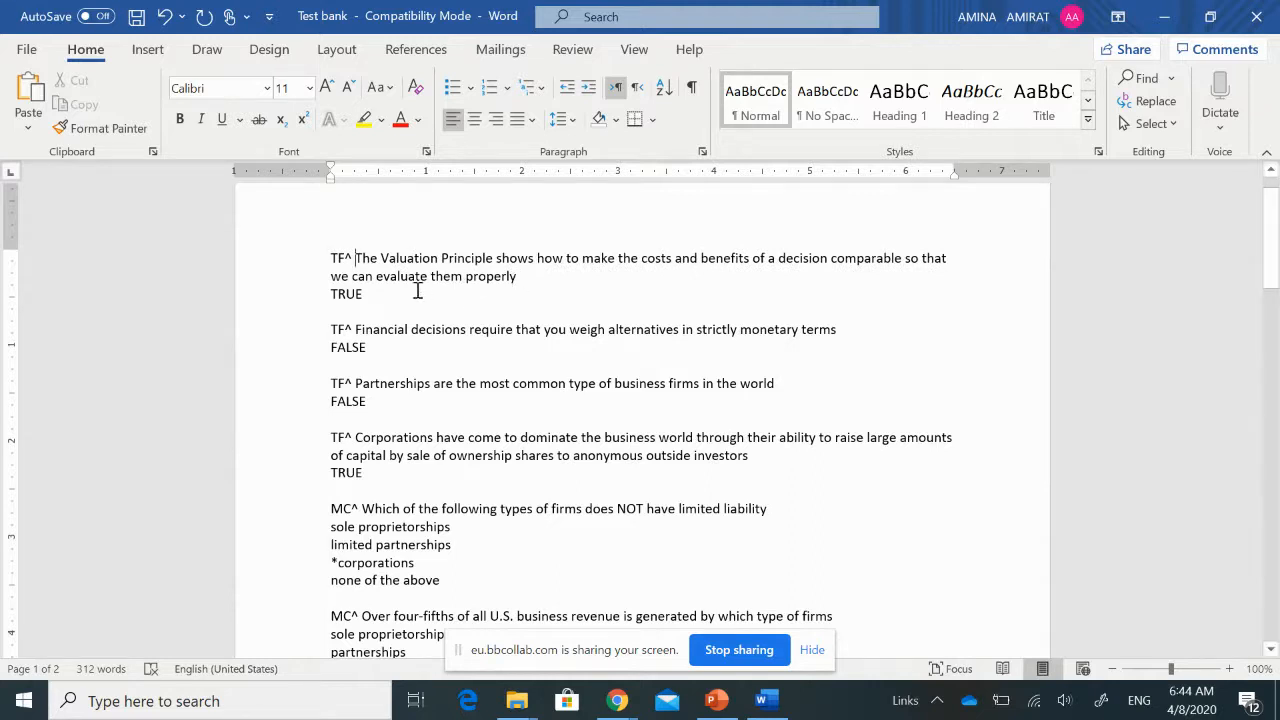
# Step: Examine how the true/false questions use the TF^ prefix, answer line and blank separator, and how the first multiple-choice question uses MC^
pyautogui.moveTo(329, 295)
pyautogui.mouseDown()
pyautogui.moveTo(372, 298)
pyautogui.moveTo(370, 310)
pyautogui.moveTo(333, 296)
pyautogui.mouseUp()
pyautogui.click(376, 262)
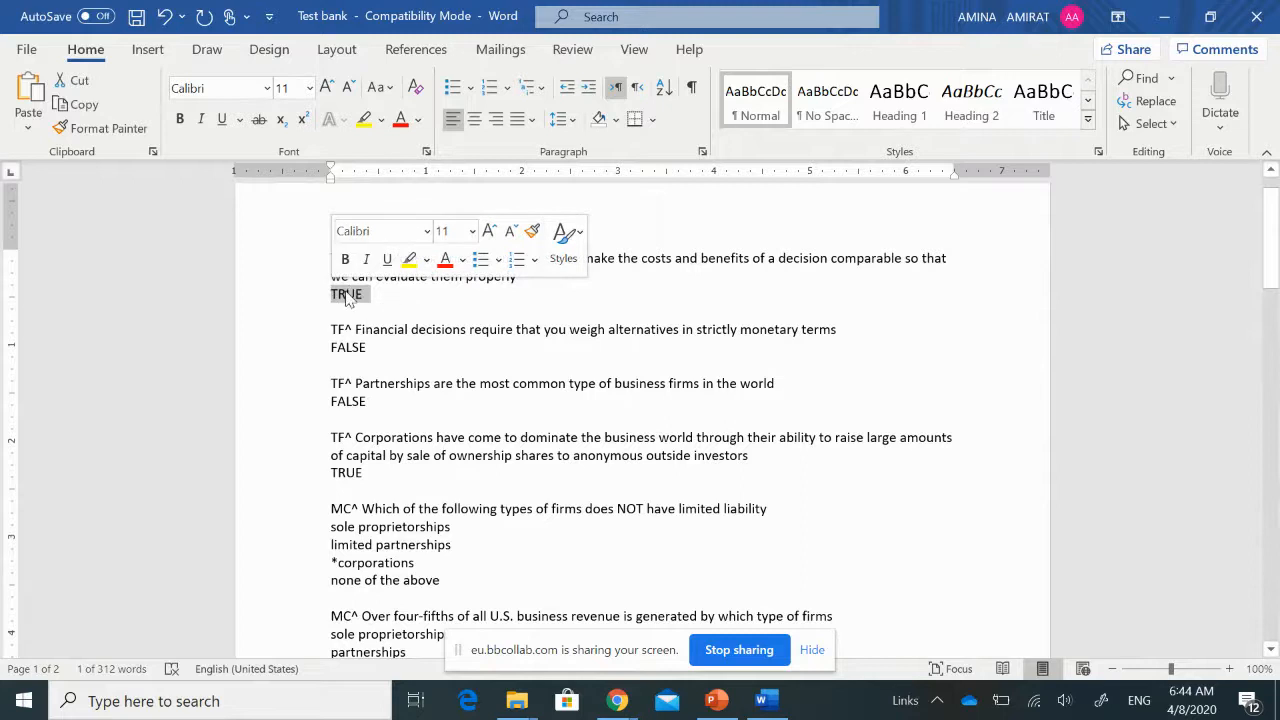
pyautogui.click(349, 294)
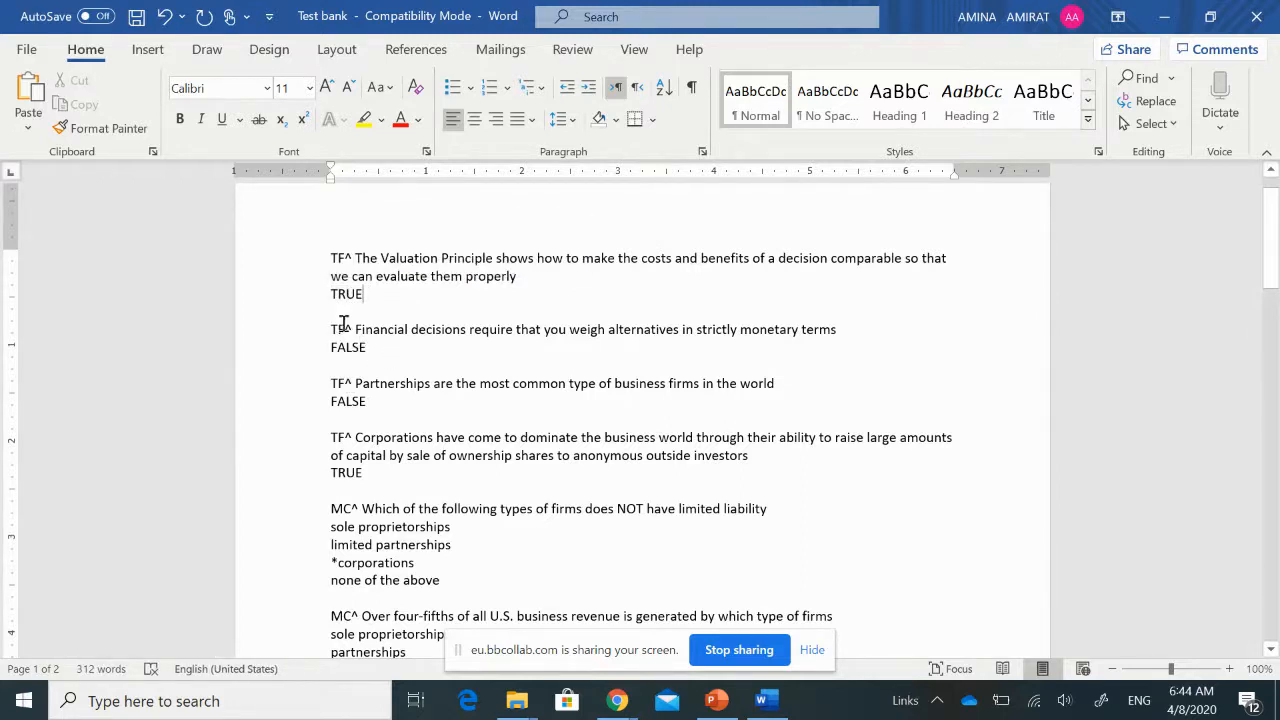
pyautogui.moveTo(332, 329); pyautogui.dragTo(358, 335)
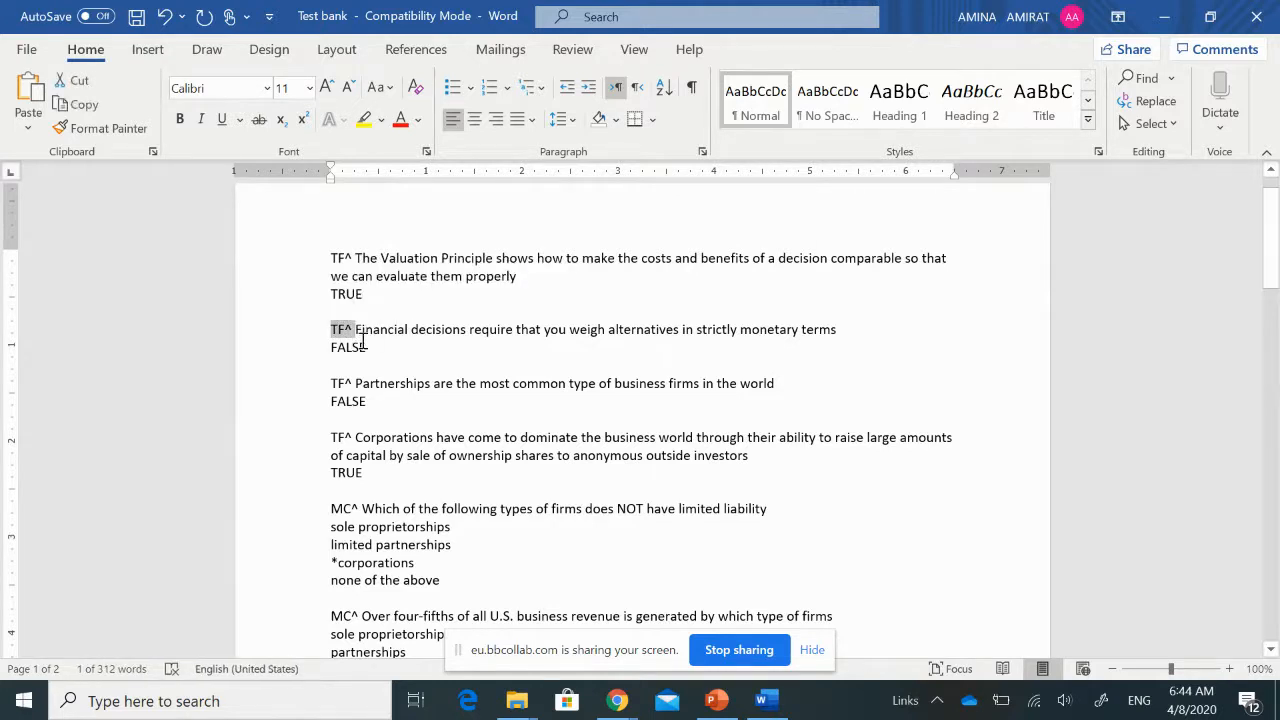
pyautogui.click(362, 365)
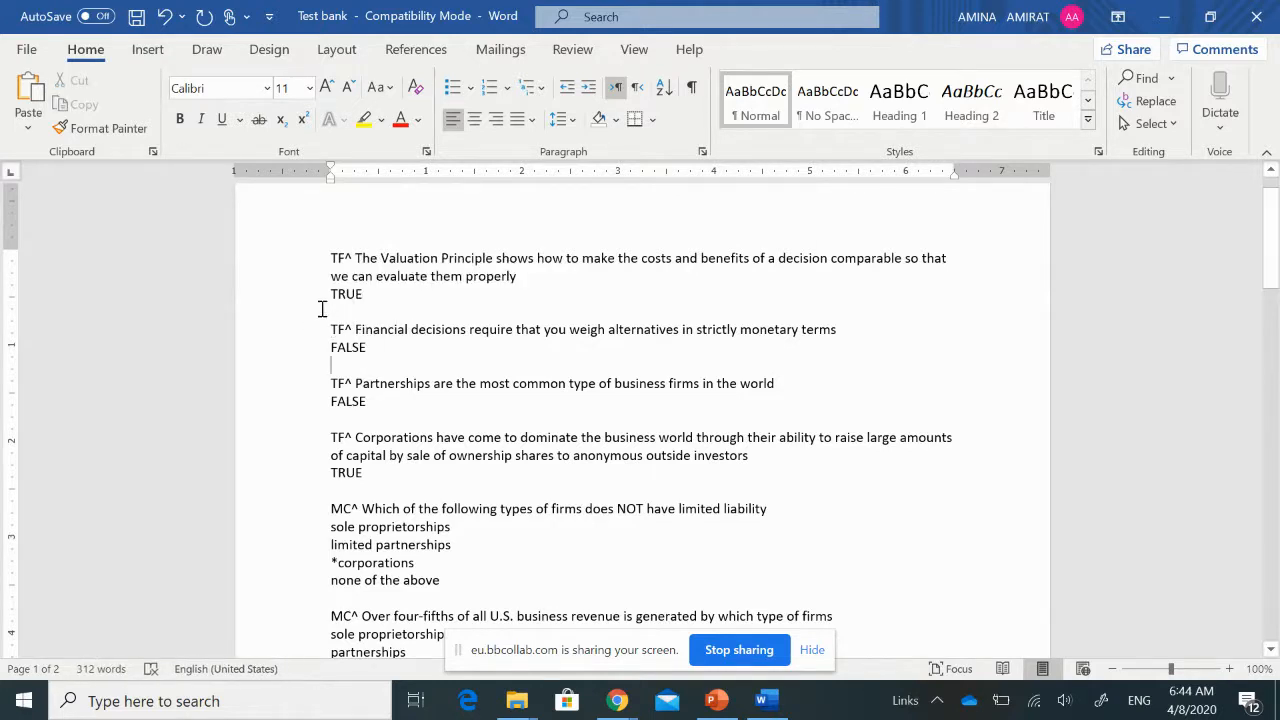
pyautogui.moveTo(334, 312); pyautogui.dragTo(366, 314)
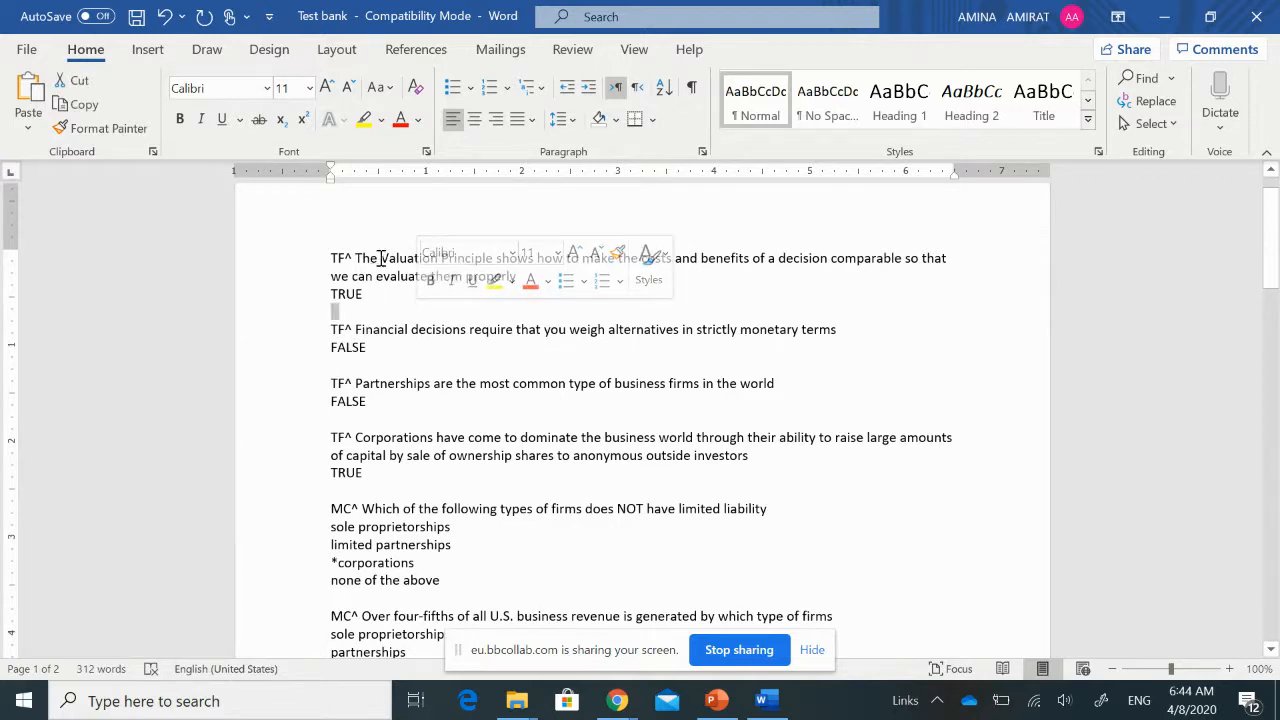
pyautogui.scroll(-2, 408, 334)
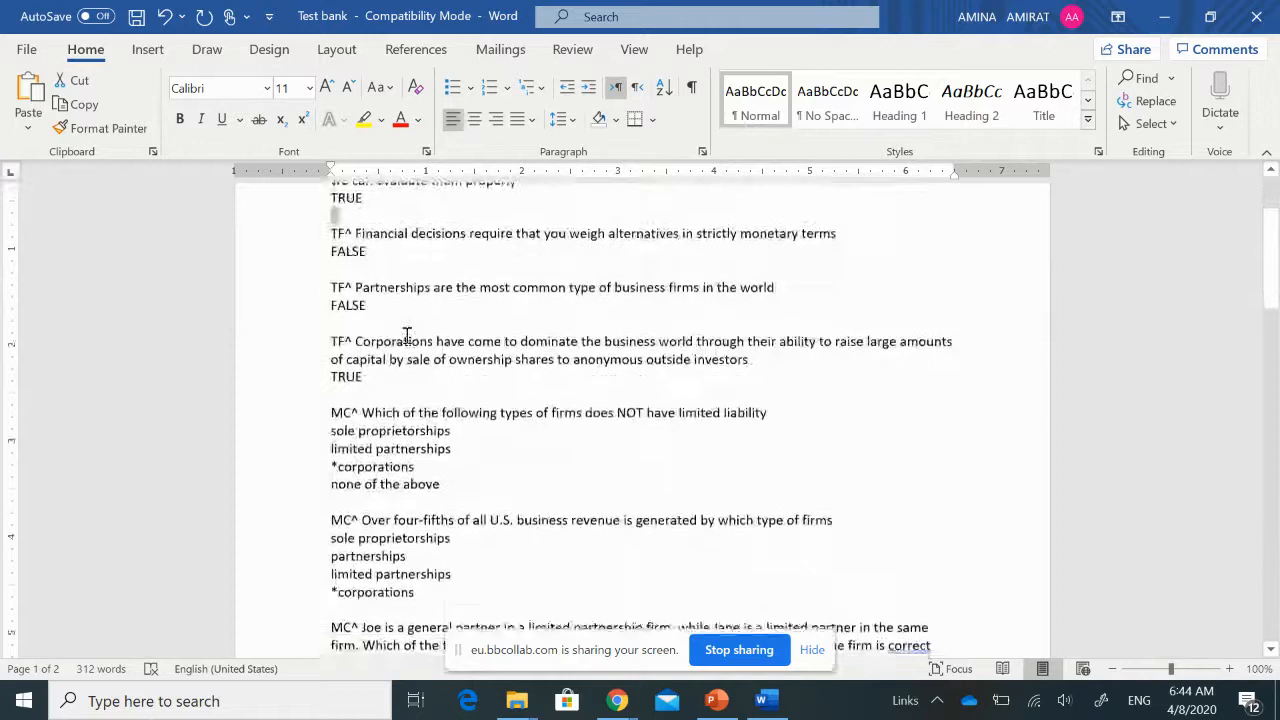
pyautogui.scroll(-2, 407, 335)
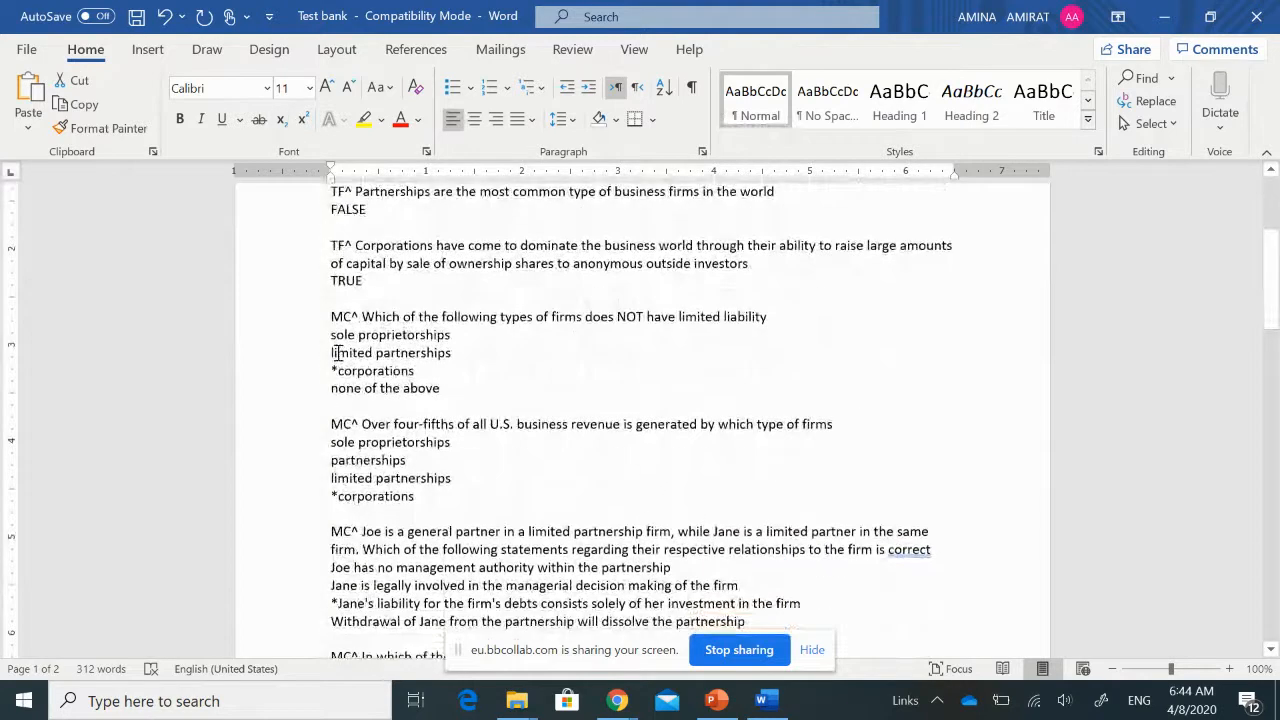
pyautogui.click(361, 316)
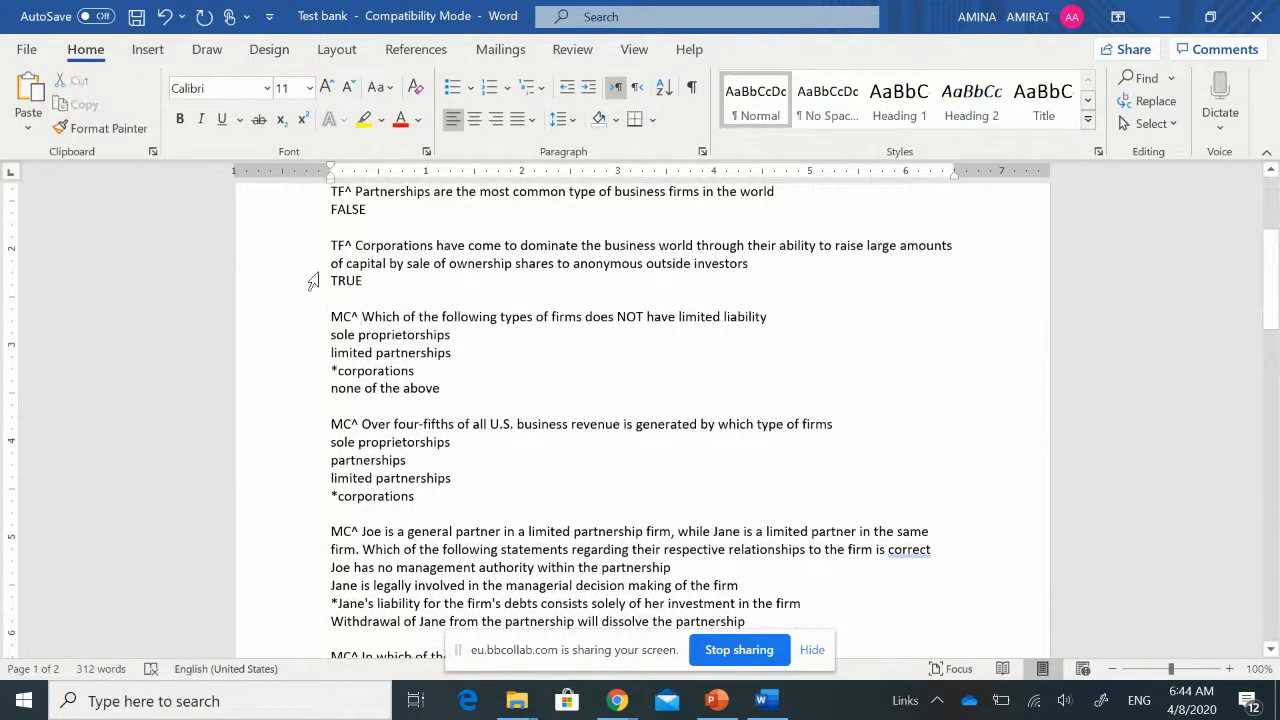
pyautogui.moveTo(331, 316); pyautogui.dragTo(360, 317)
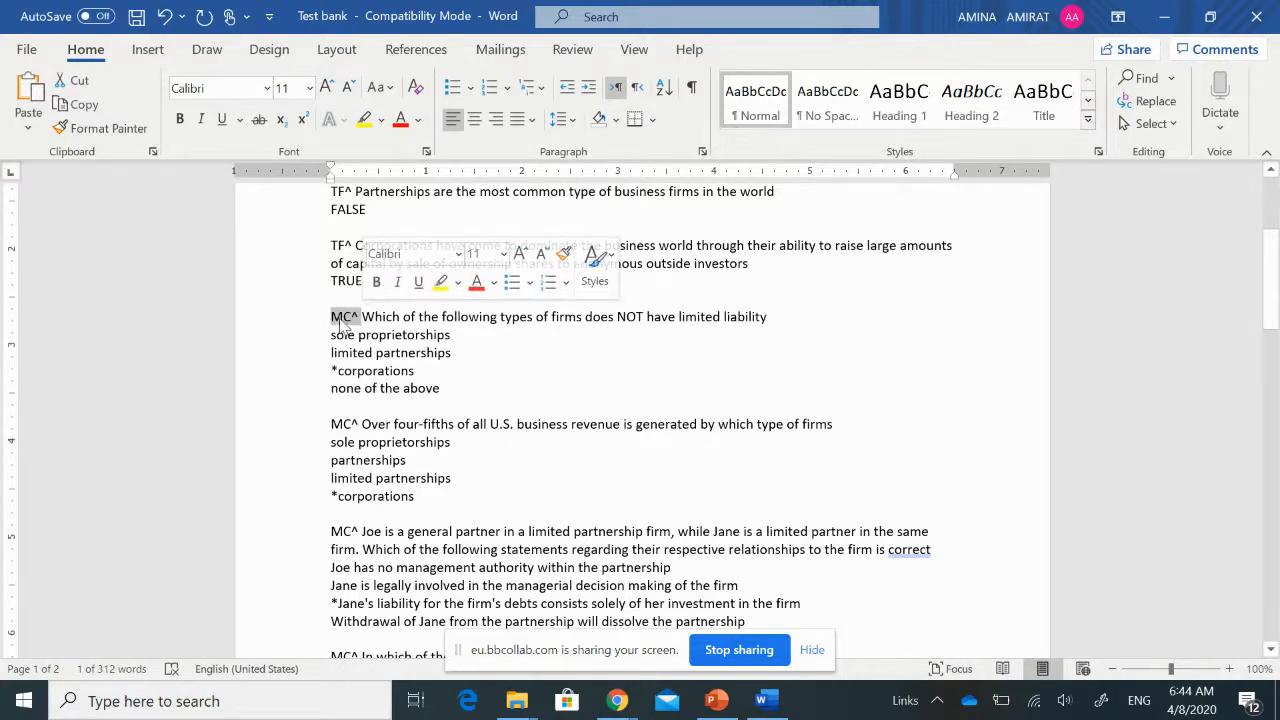
pyautogui.click(339, 319)
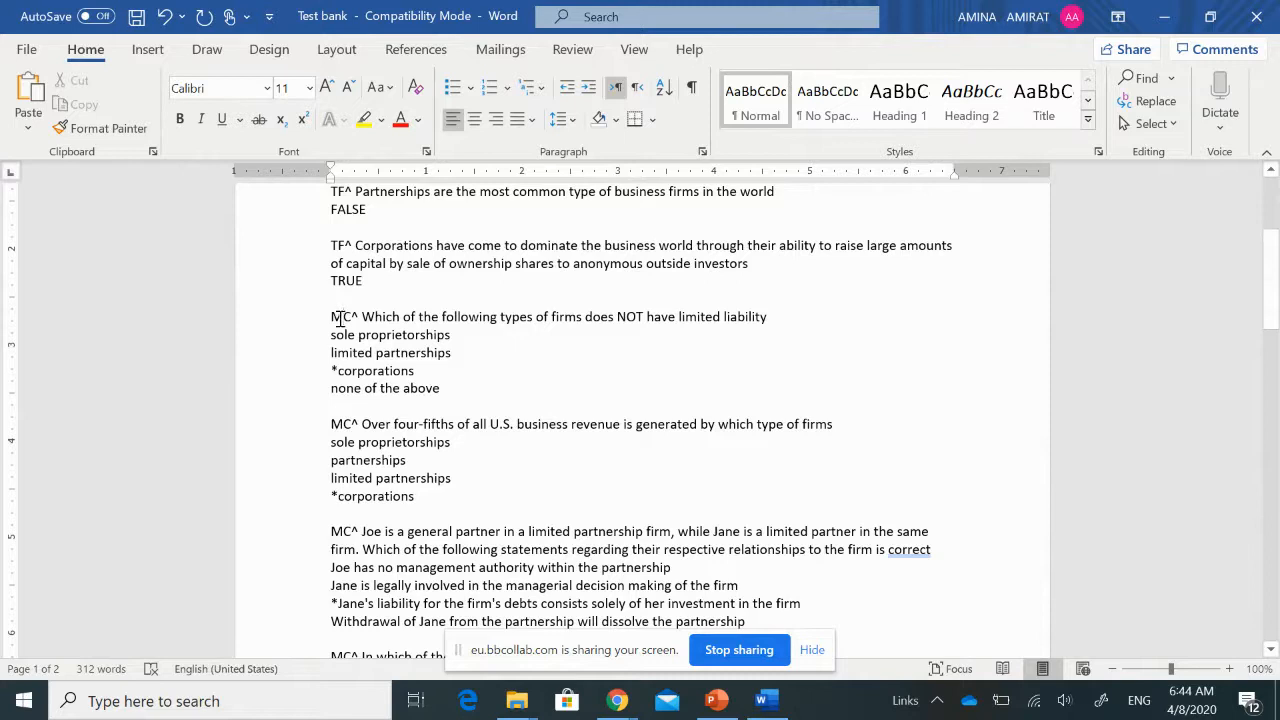
pyautogui.rightClick(340, 319)
# Step: Delete the asterisk before the corporations answer of the question about limited liability and retype it
pyautogui.click(325, 325)
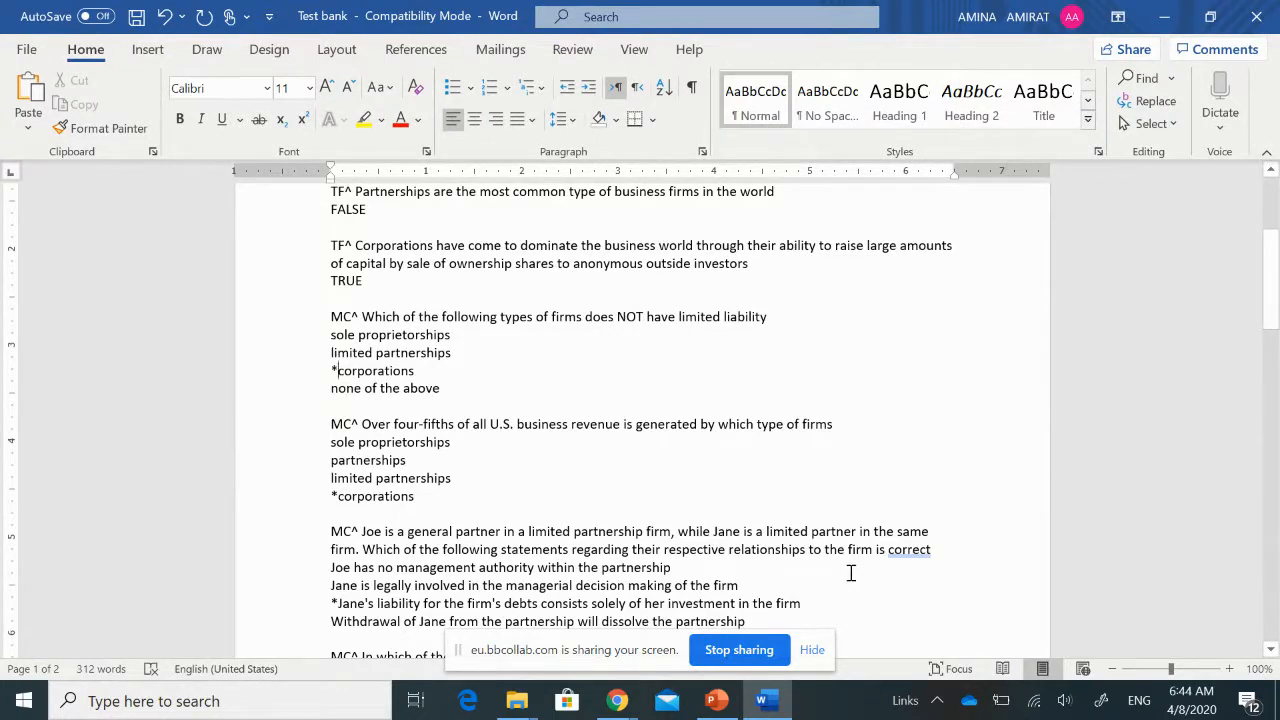
pyautogui.press('BackSpace')
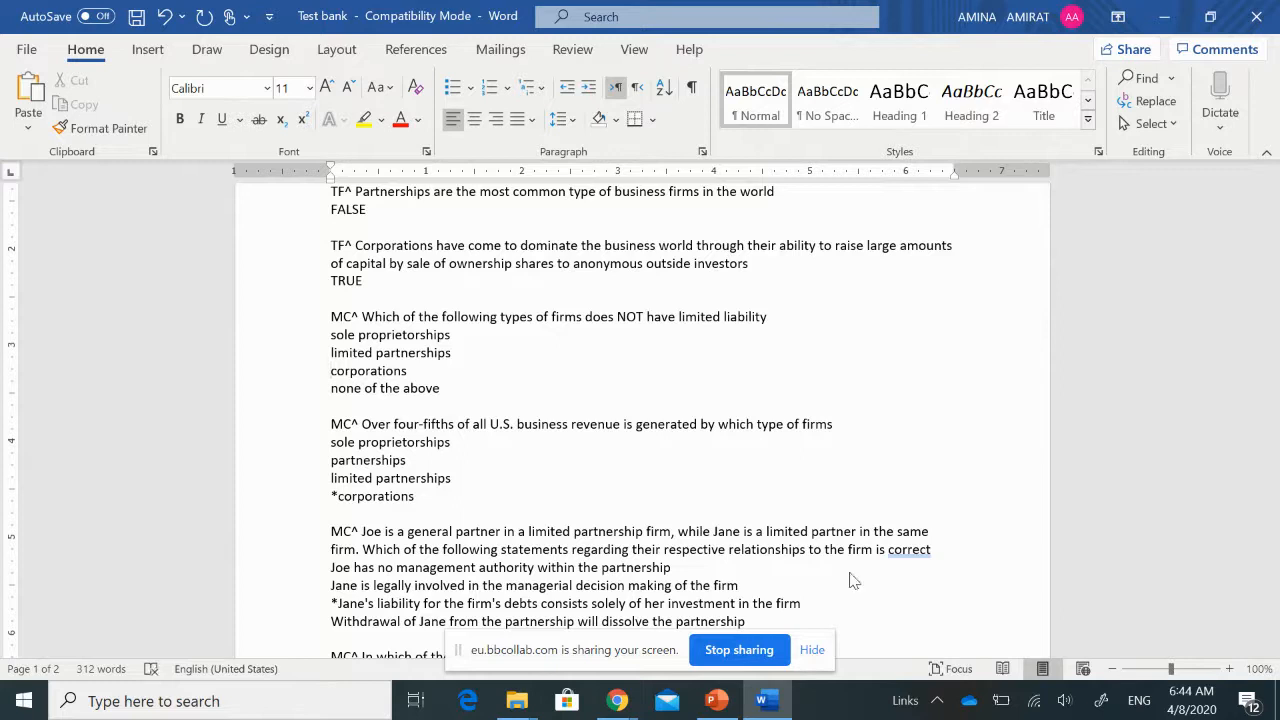
pyautogui.write('*')
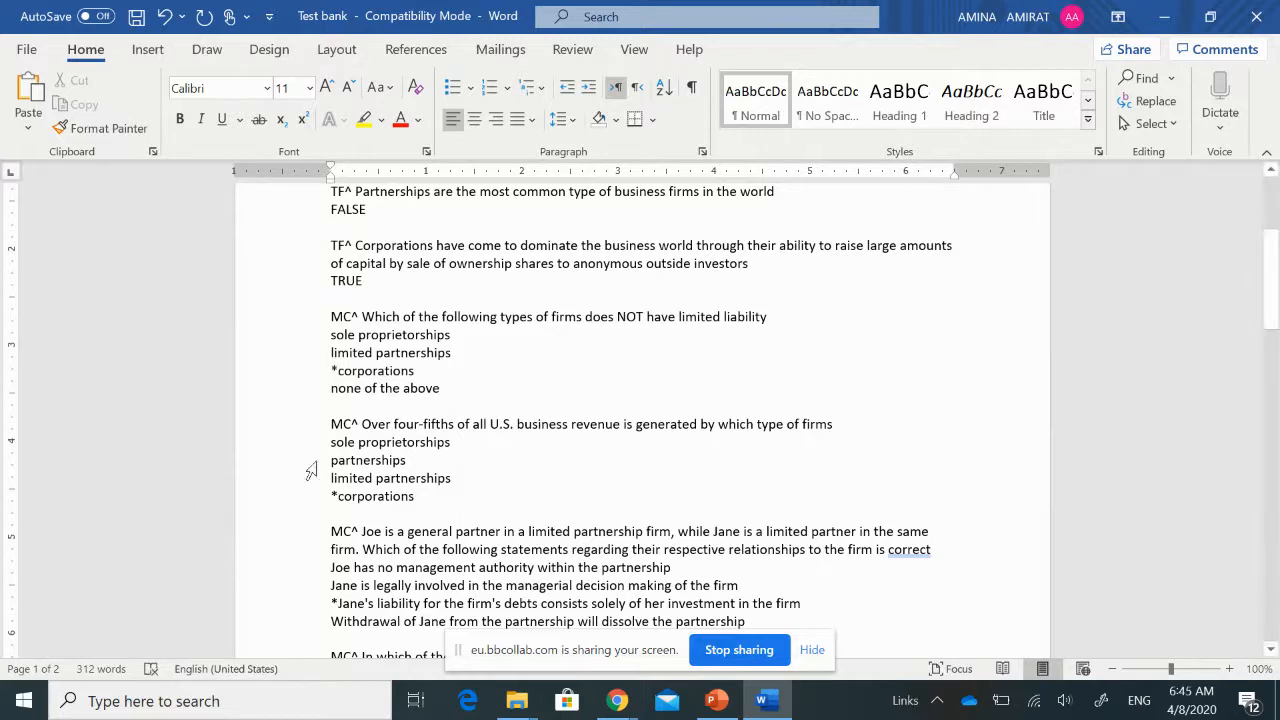
pyautogui.click(363, 388)
pyautogui.moveTo(331, 371); pyautogui.dragTo(414, 372)
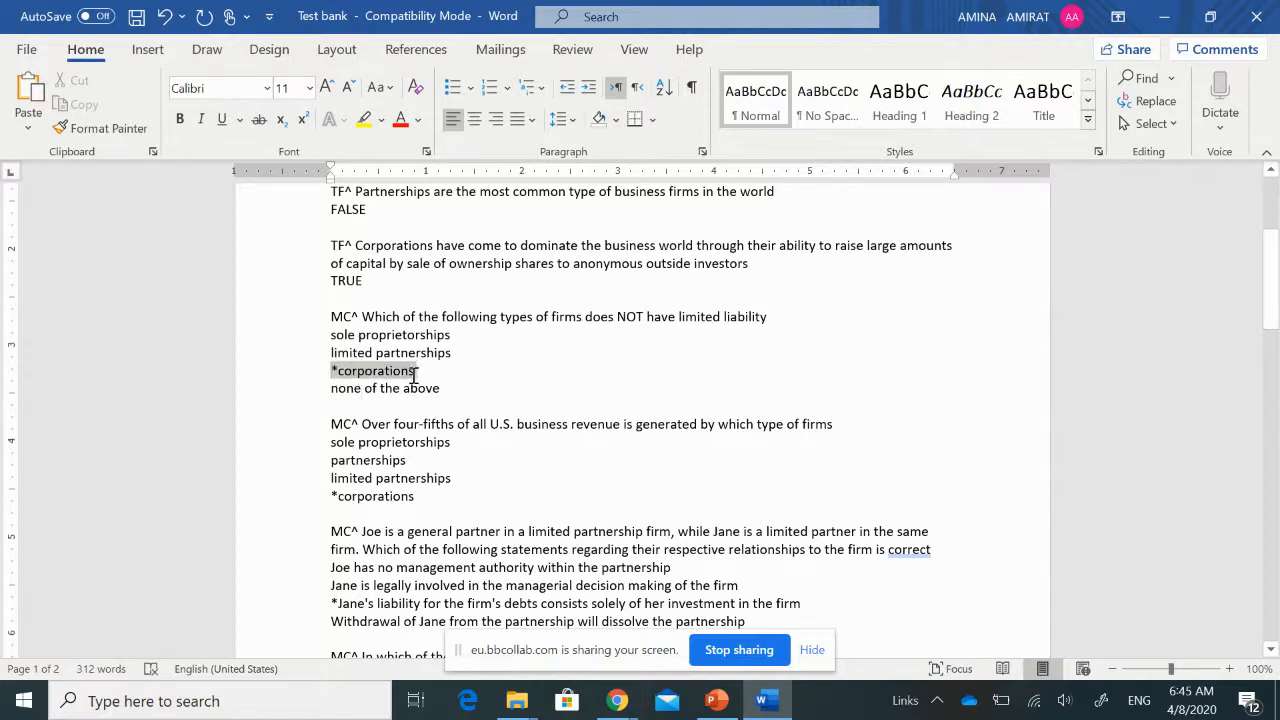
# Step: Review the remaining multiple-choice questions and the format of the ESS^ essay question about capital structure
pyautogui.click(406, 442)
pyautogui.scroll(-2, 406, 440)
pyautogui.scroll(-4, 406, 442)
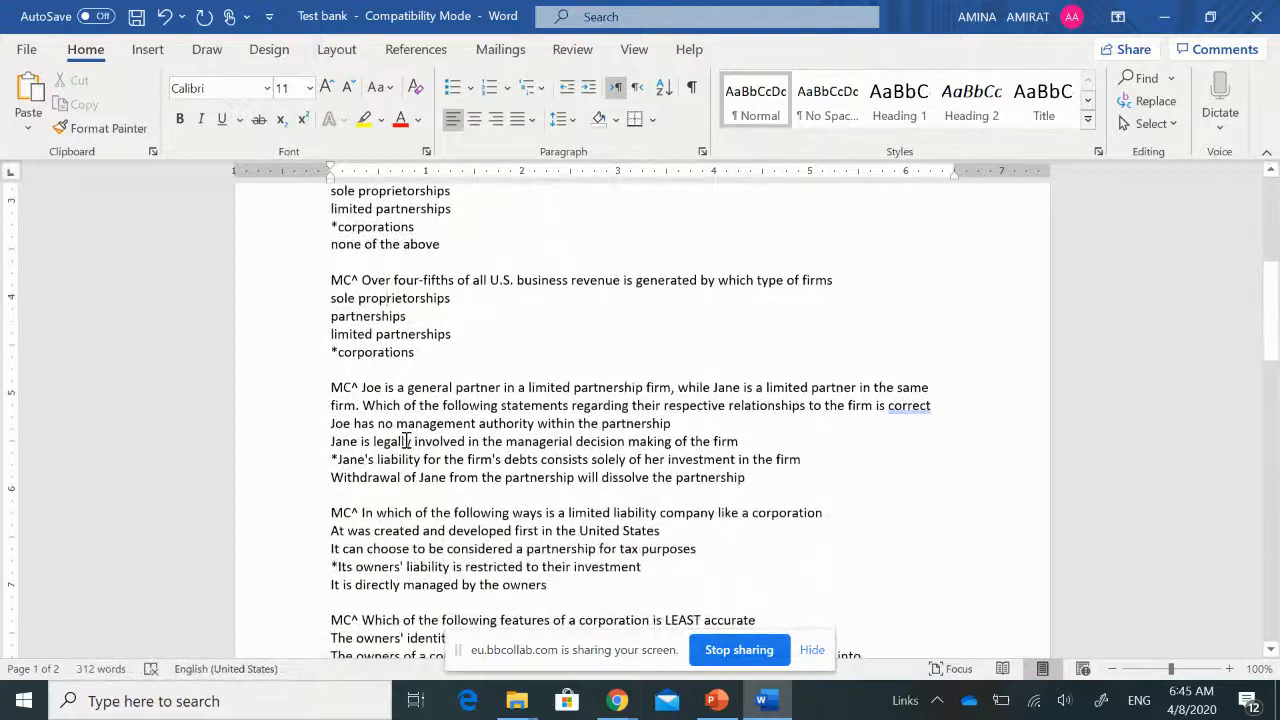
pyautogui.scroll(-16, 345, 390)
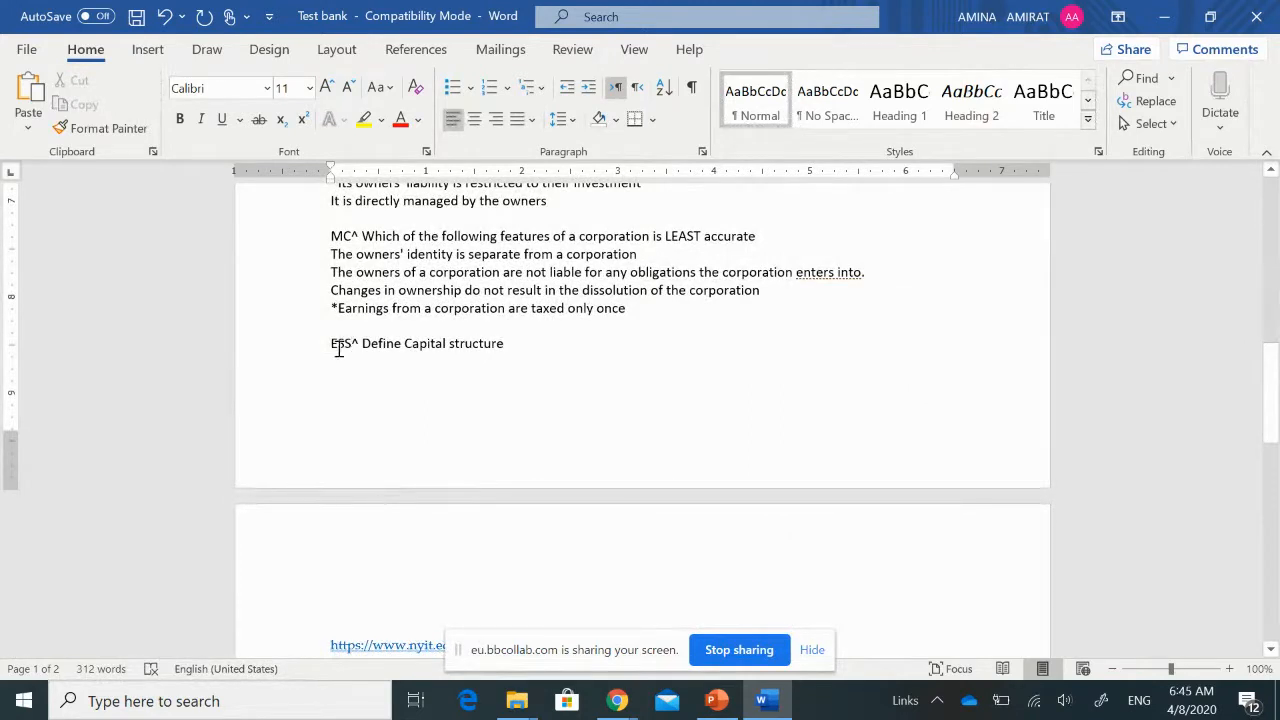
pyautogui.moveTo(364, 343); pyautogui.dragTo(332, 344)
pyautogui.click(426, 350)
pyautogui.moveTo(323, 343); pyautogui.dragTo(505, 350)
pyautogui.click(504, 345)
pyautogui.click(408, 308)
pyautogui.scroll(5, 409, 300)
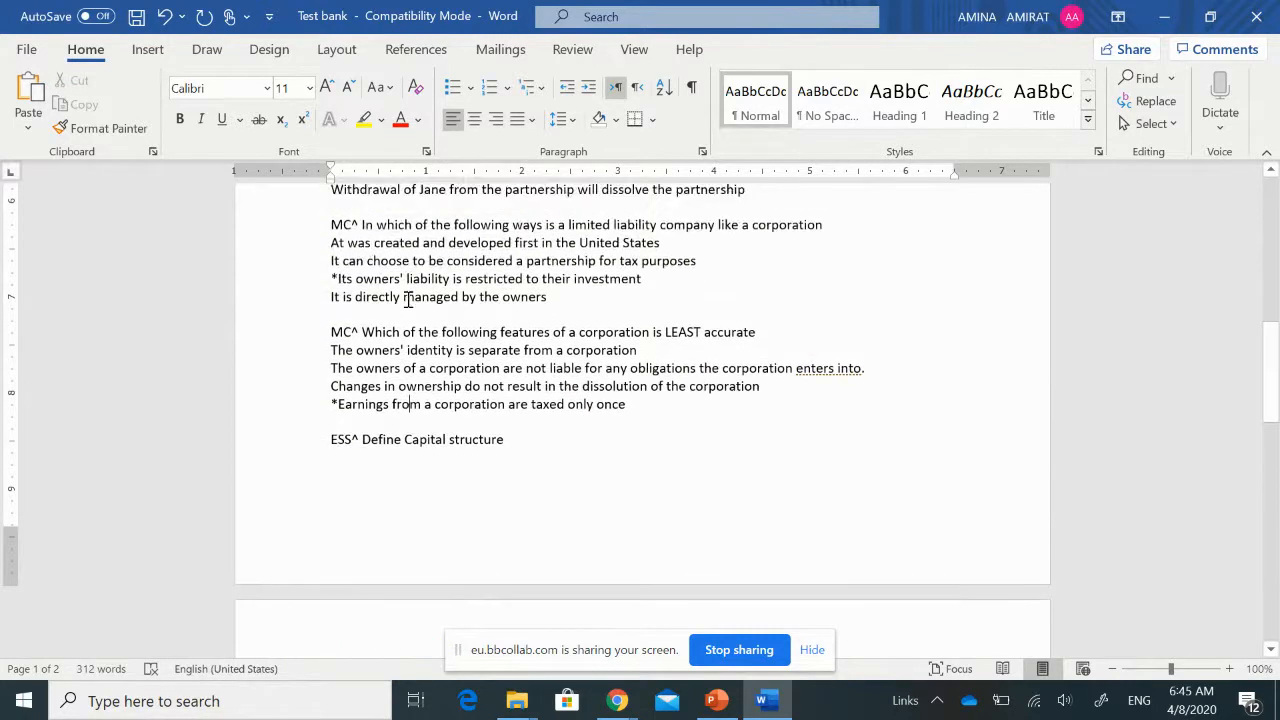
pyautogui.scroll(3, 418, 305)
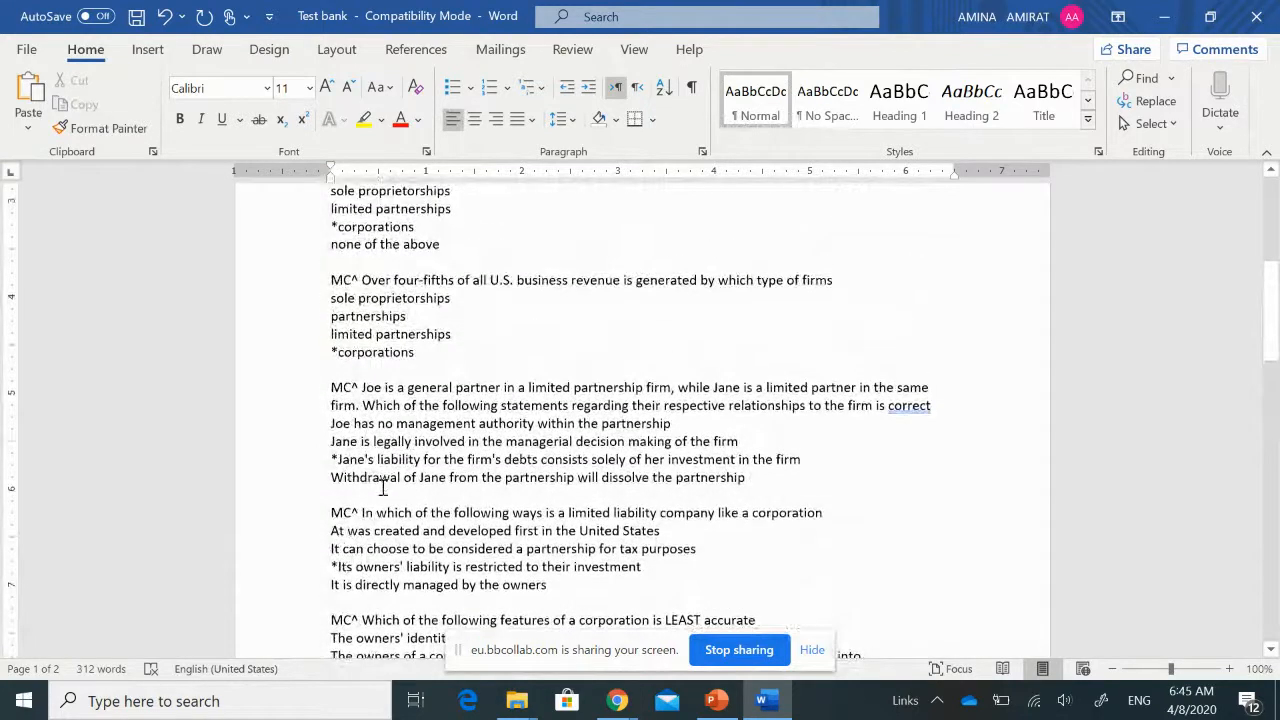
pyautogui.scroll(5, 382, 487)
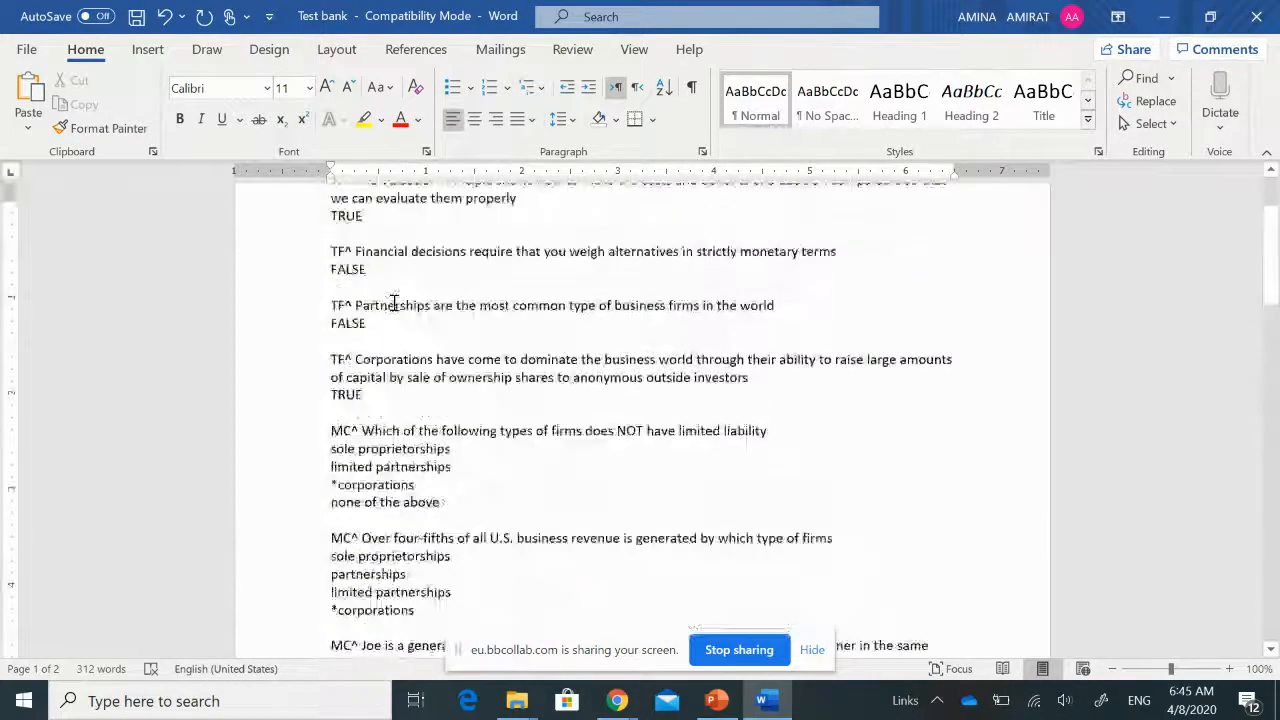
pyautogui.scroll(1, 343, 265)
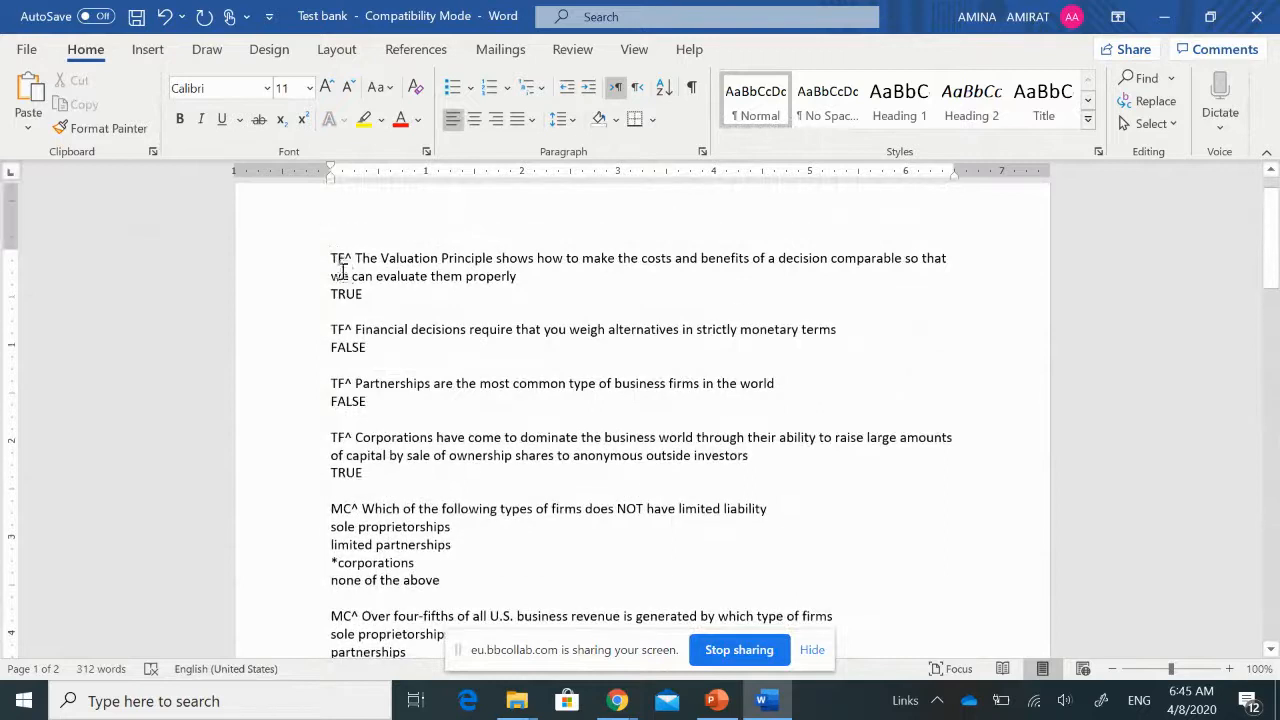
# Step: Clear all formatting from the whole question text, from the first TF^ question through the ESS^ question
pyautogui.moveTo(330, 255); pyautogui.dragTo(507, 510)
pyautogui.scroll(-4, 597, 491)
pyautogui.scroll(4, 597, 491)
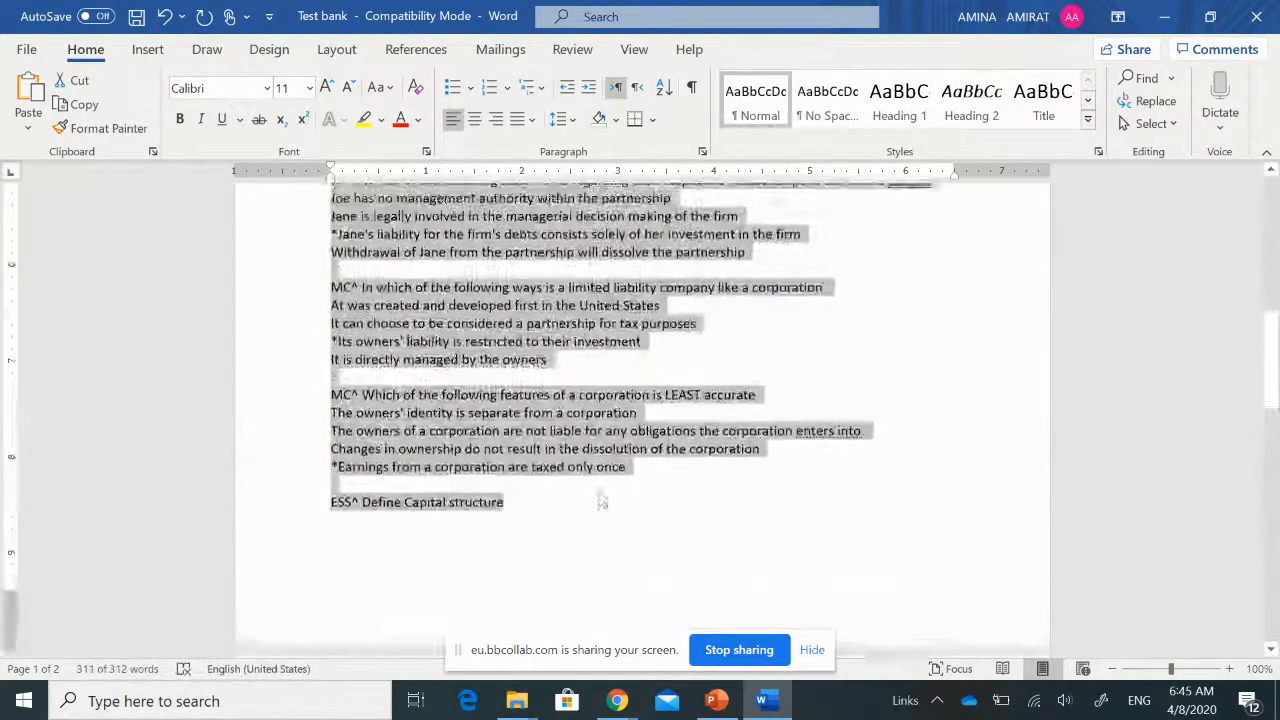
pyautogui.scroll(12, 601, 502)
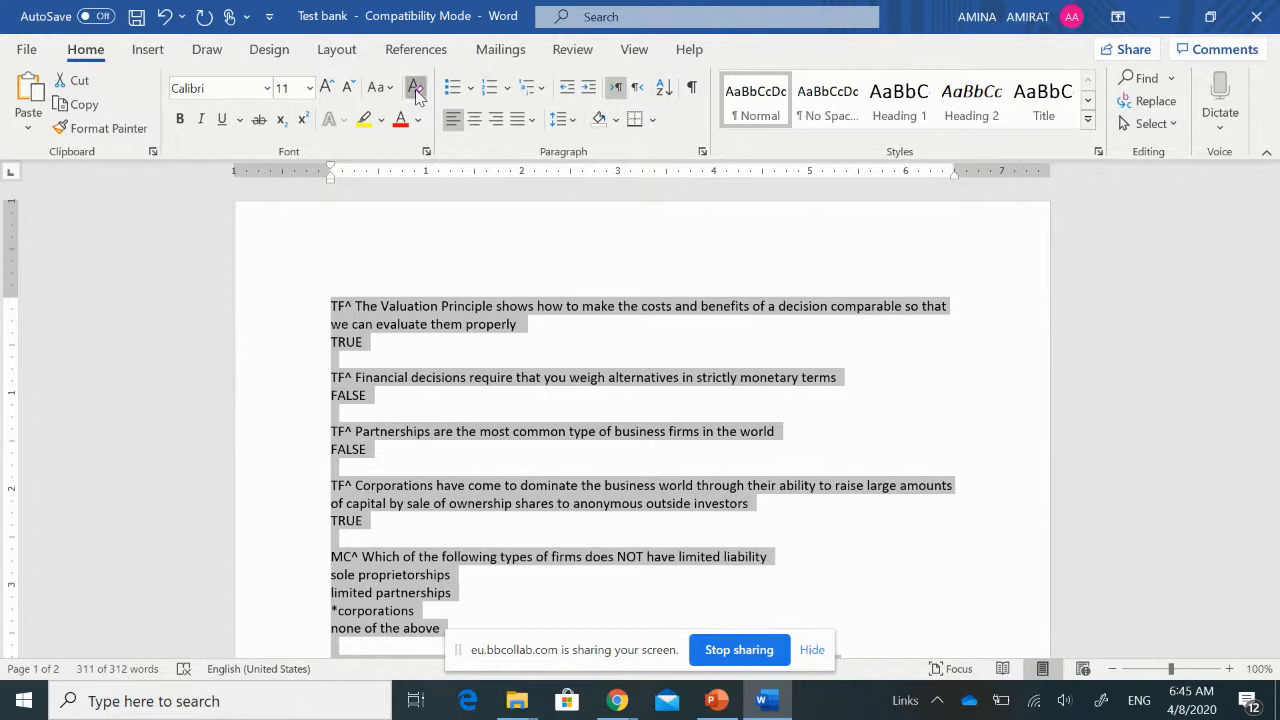
pyautogui.click(415, 90)
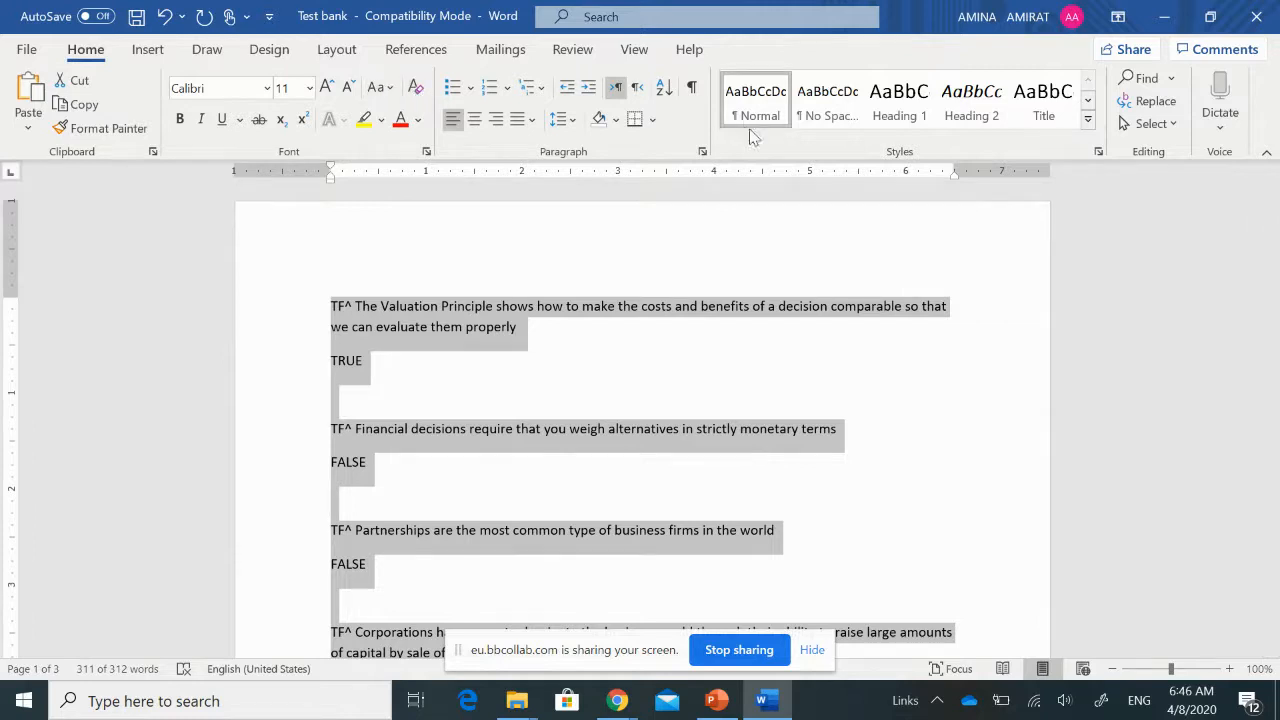
# Step: Set the selected questions' paragraph spacing to 0 pt after and their line spacing to Single
pyautogui.click(703, 151)
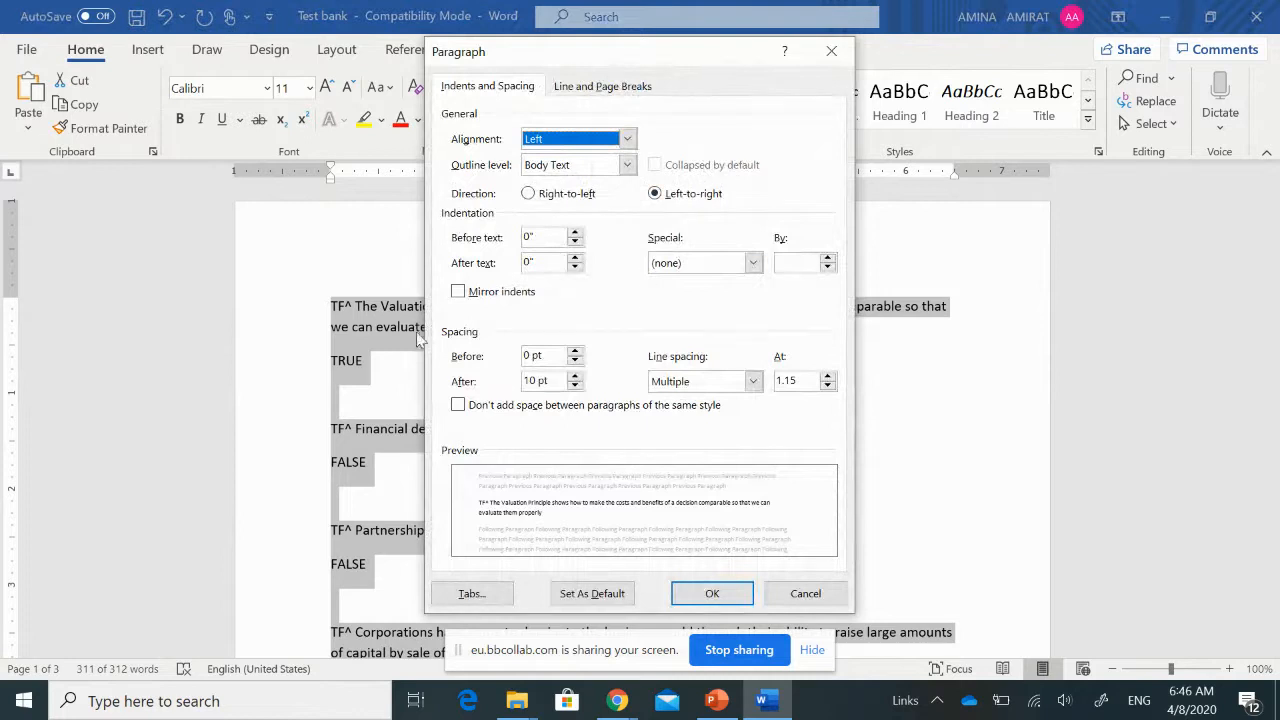
pyautogui.click(530, 357)
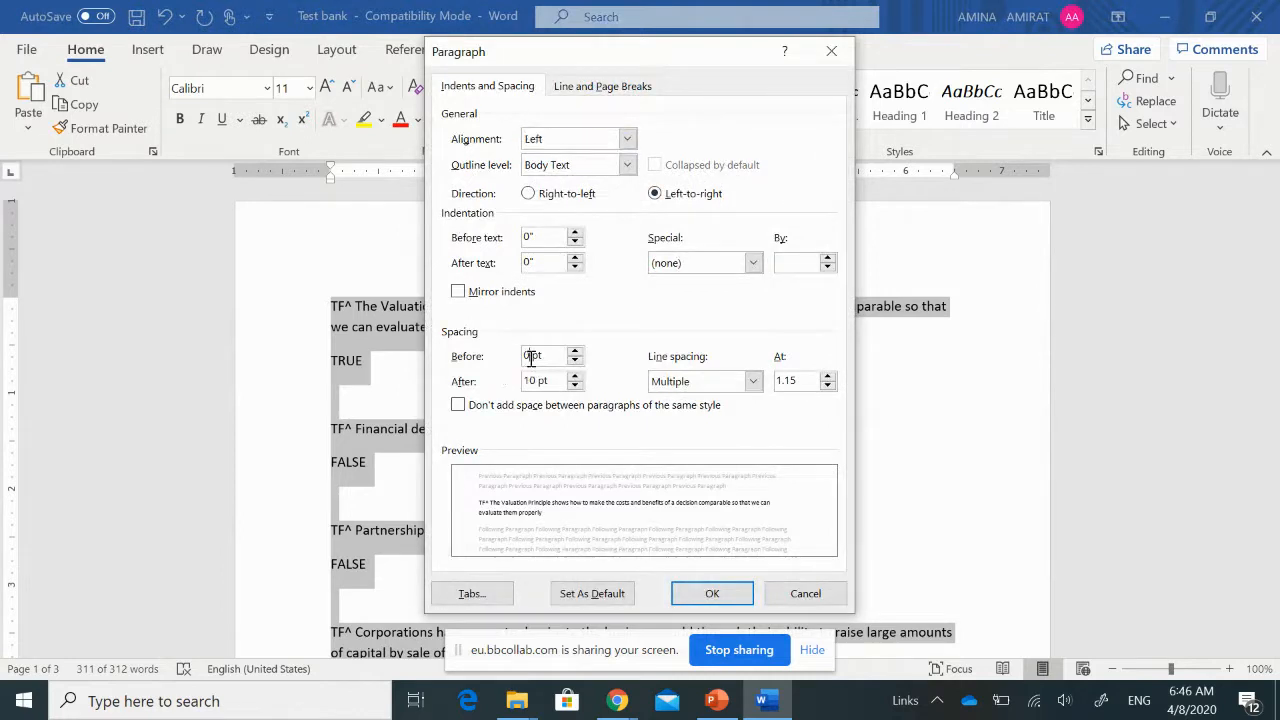
pyautogui.click(536, 378)
pyautogui.press('BackSpace')
pyautogui.click(753, 381)
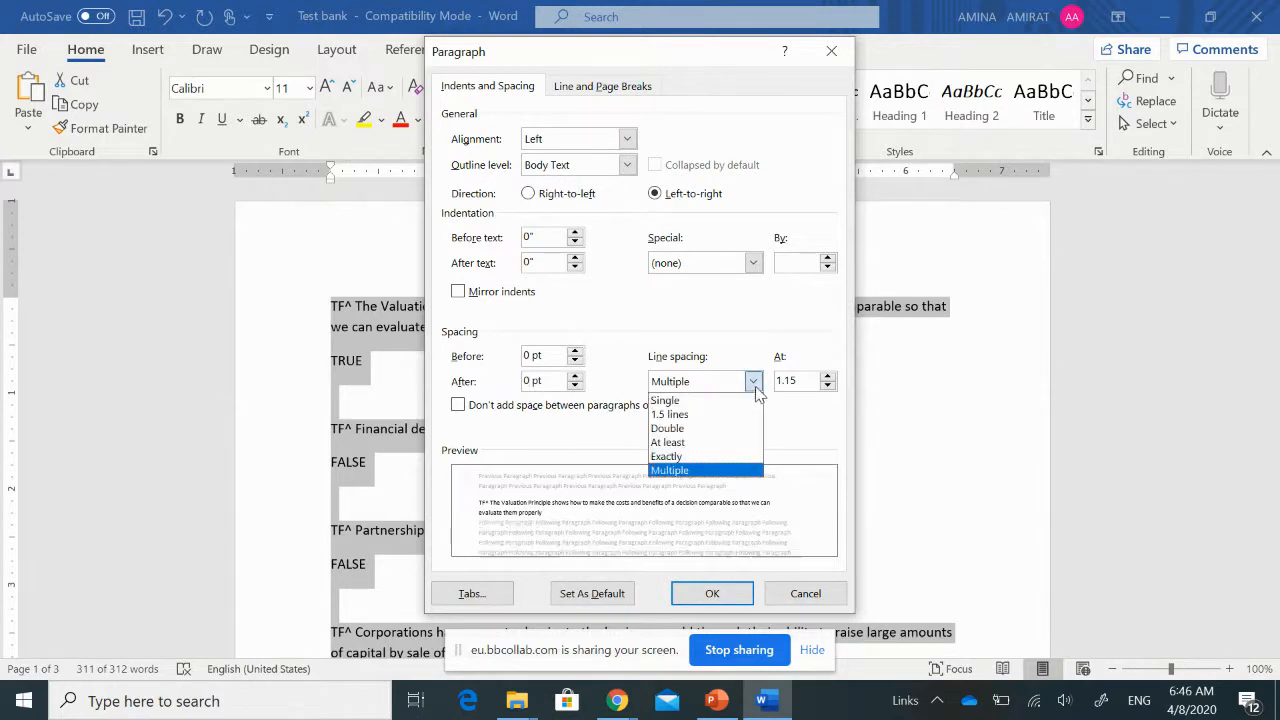
pyautogui.click(706, 402)
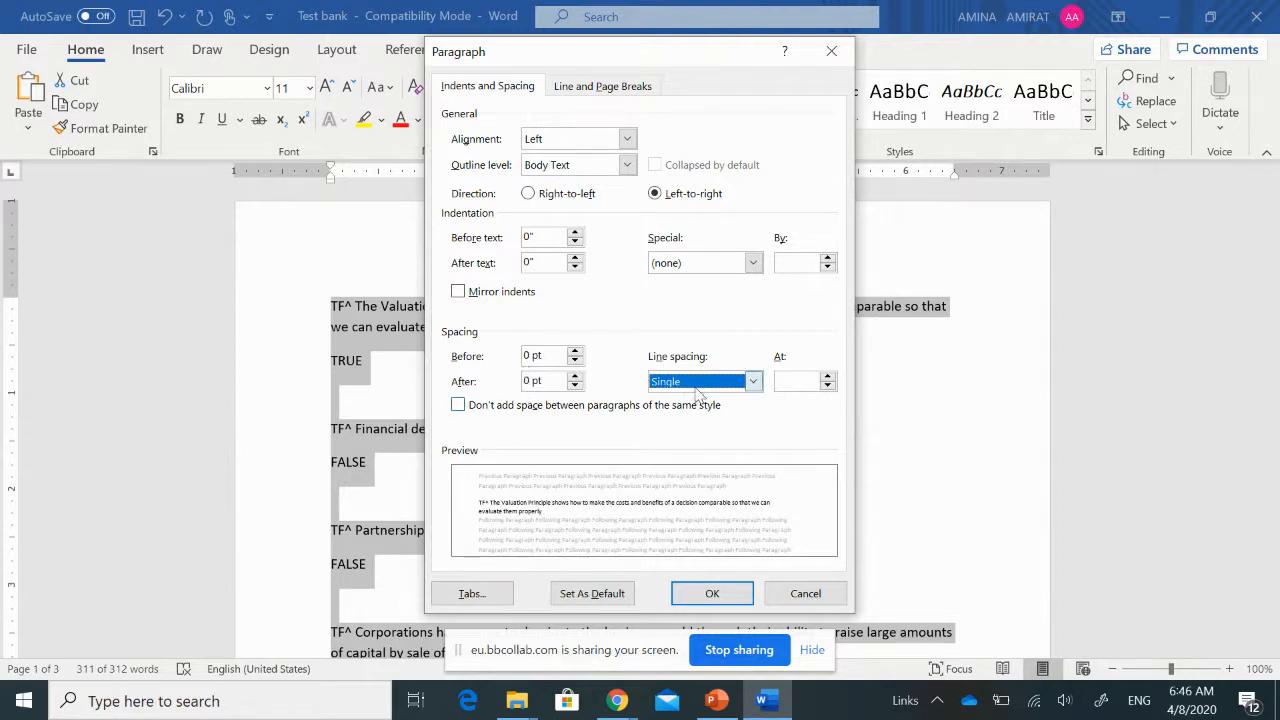
pyautogui.click(712, 594)
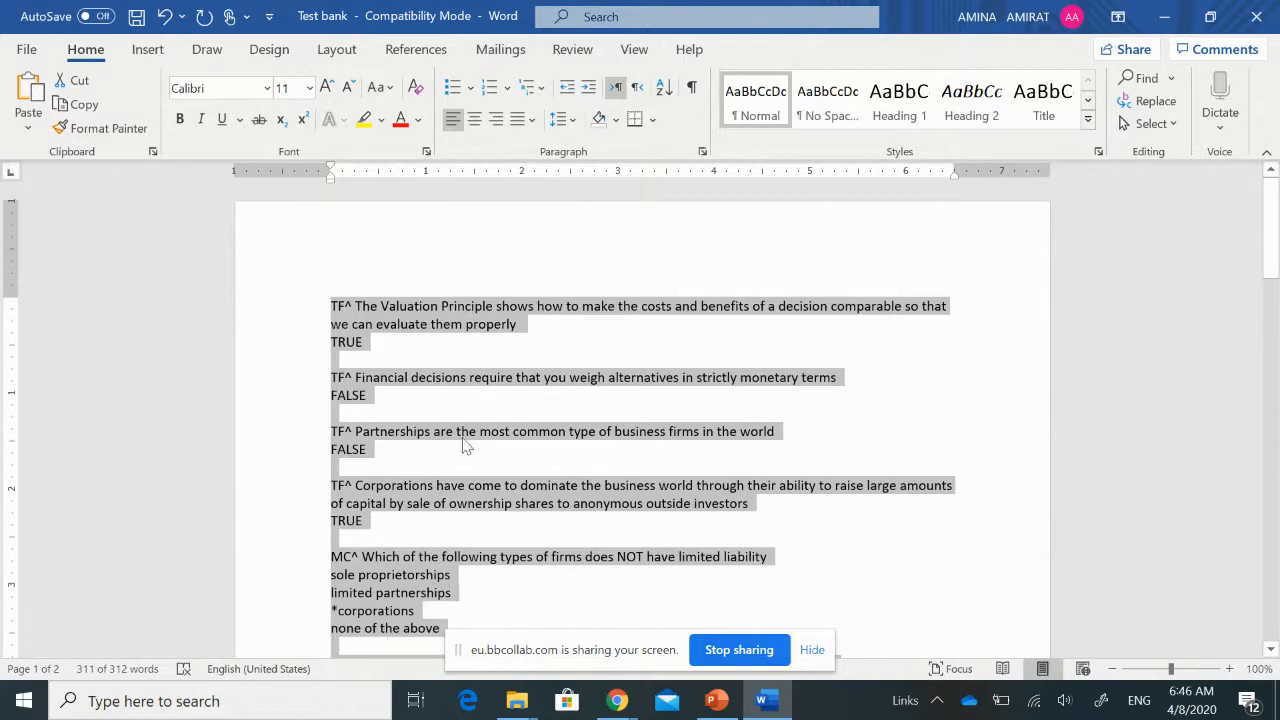
pyautogui.click(391, 400)
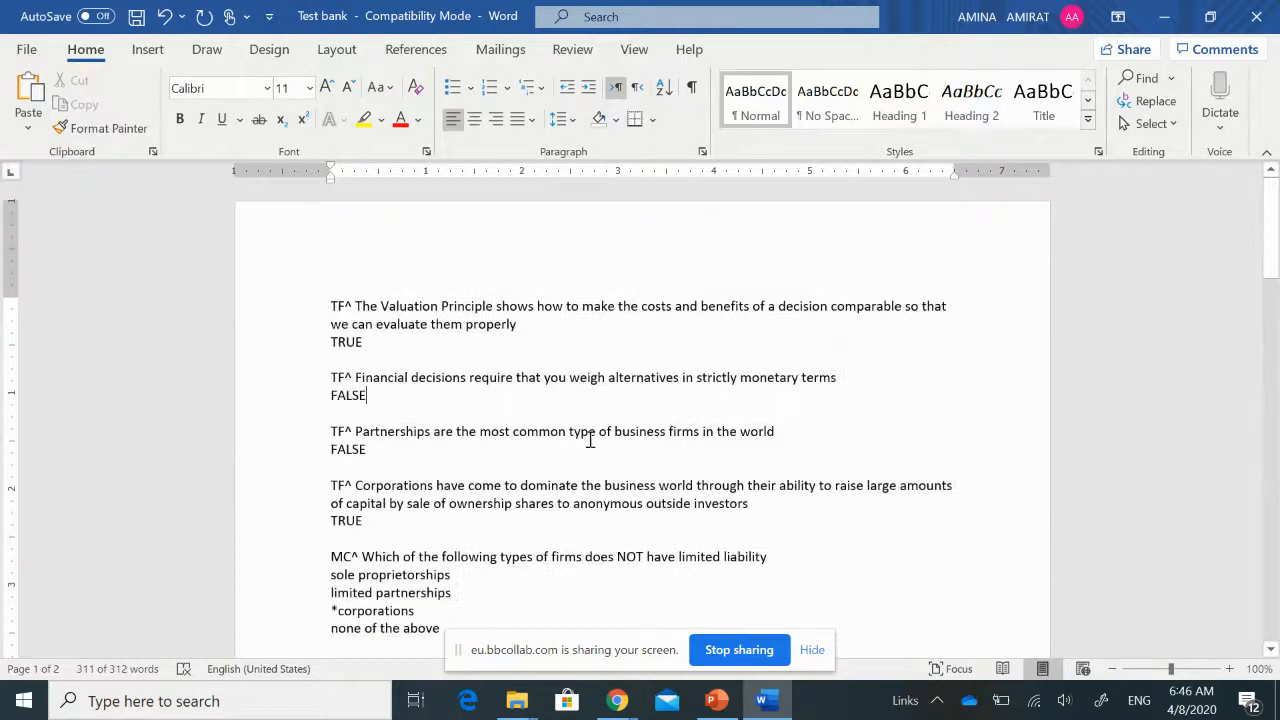
# Step: Copy the whole question text, from the first TF^ question through the ESS^ question, and switch to Chrome
pyautogui.moveTo(331, 306); pyautogui.dragTo(504, 408)
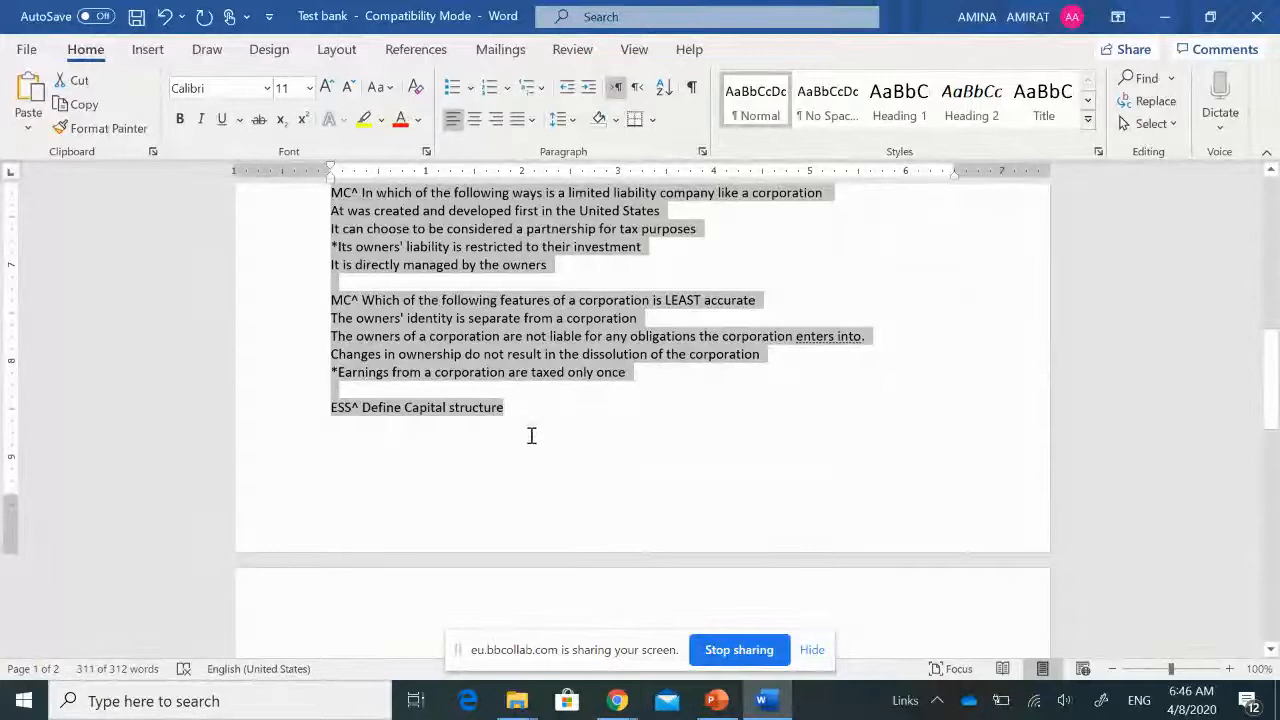
pyautogui.moveTo(617, 700)
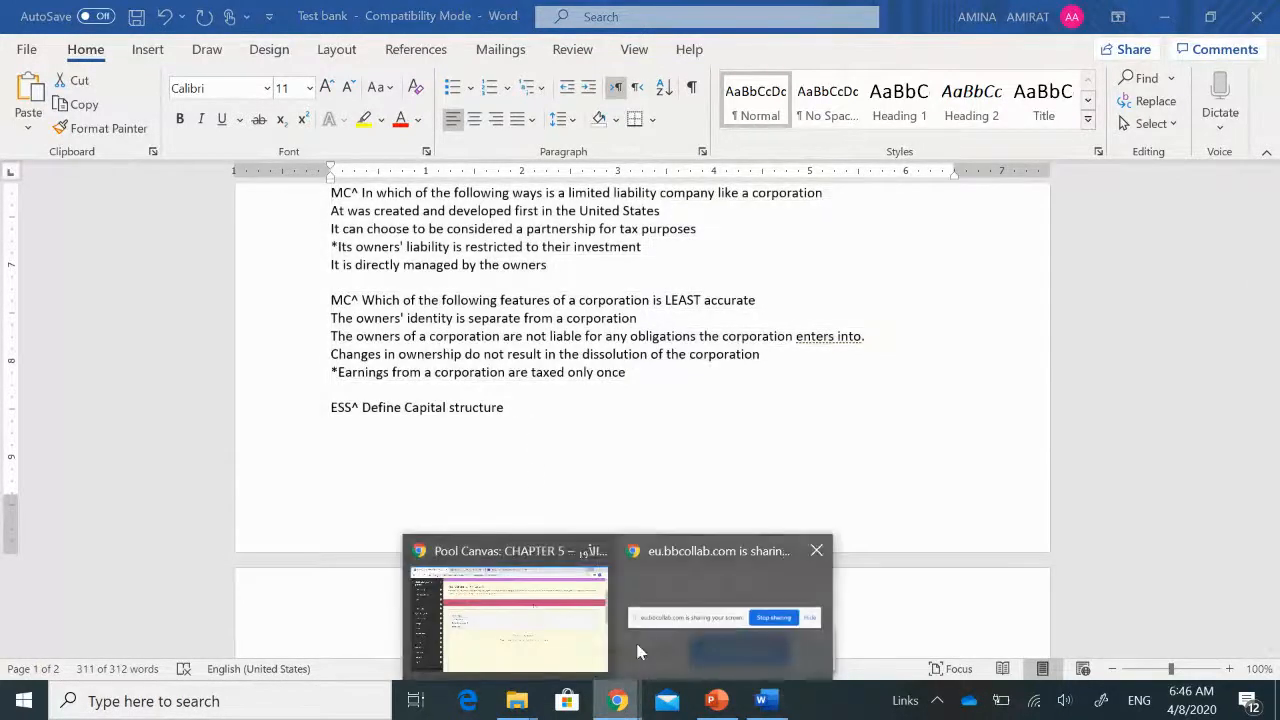
pyautogui.click(520, 612)
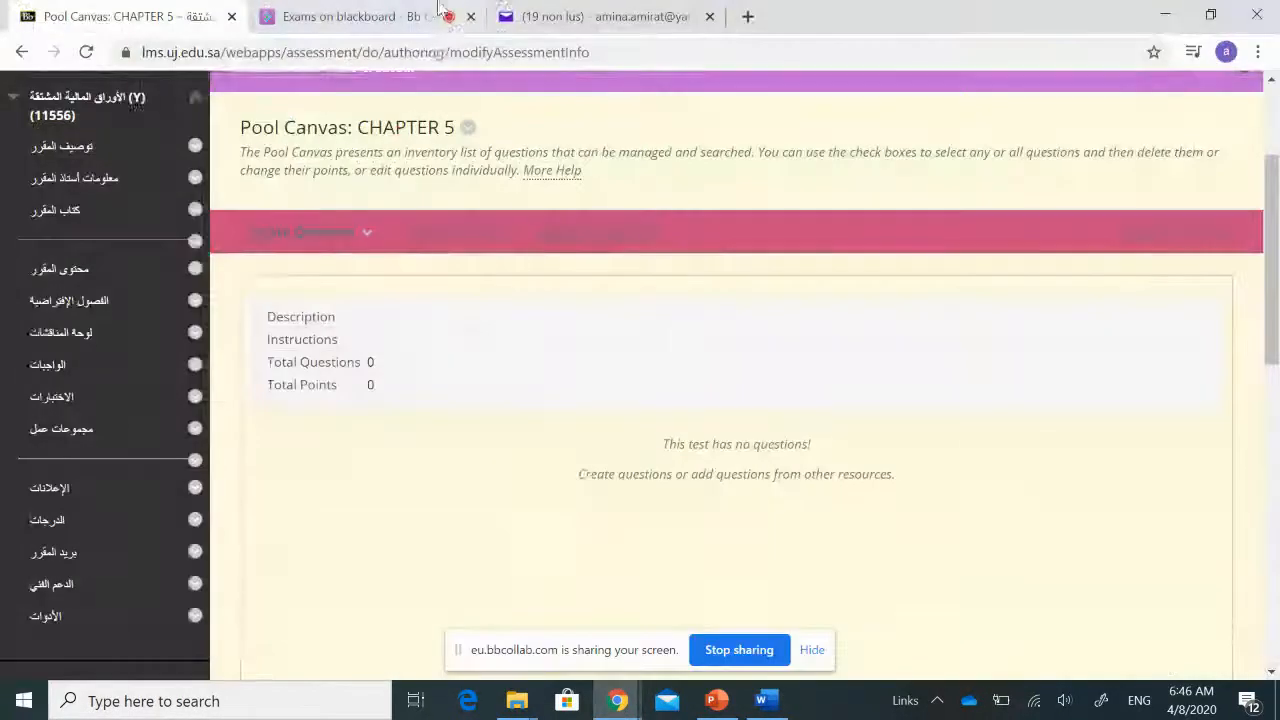
# Step: Search the web for "blackboard exam convertor" in a new tab and open the NYIT BlackBoard Exam Converter page
pyautogui.click(748, 17)
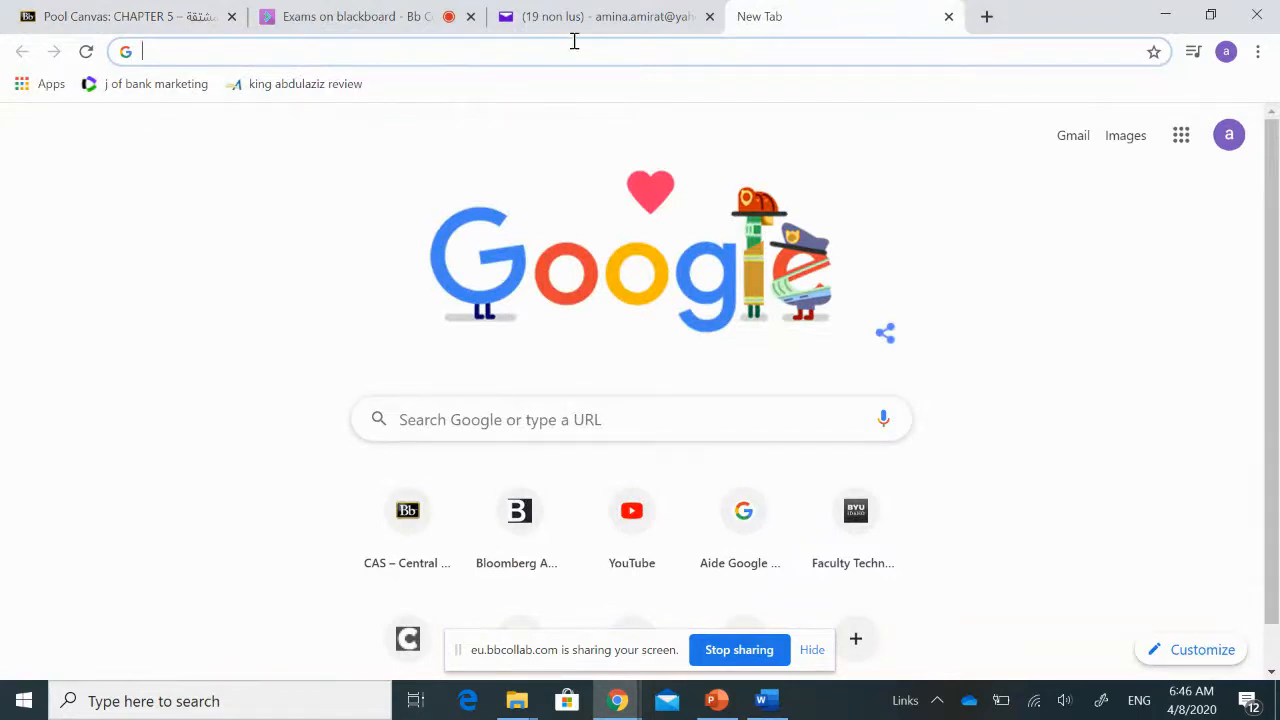
pyautogui.write('bla')
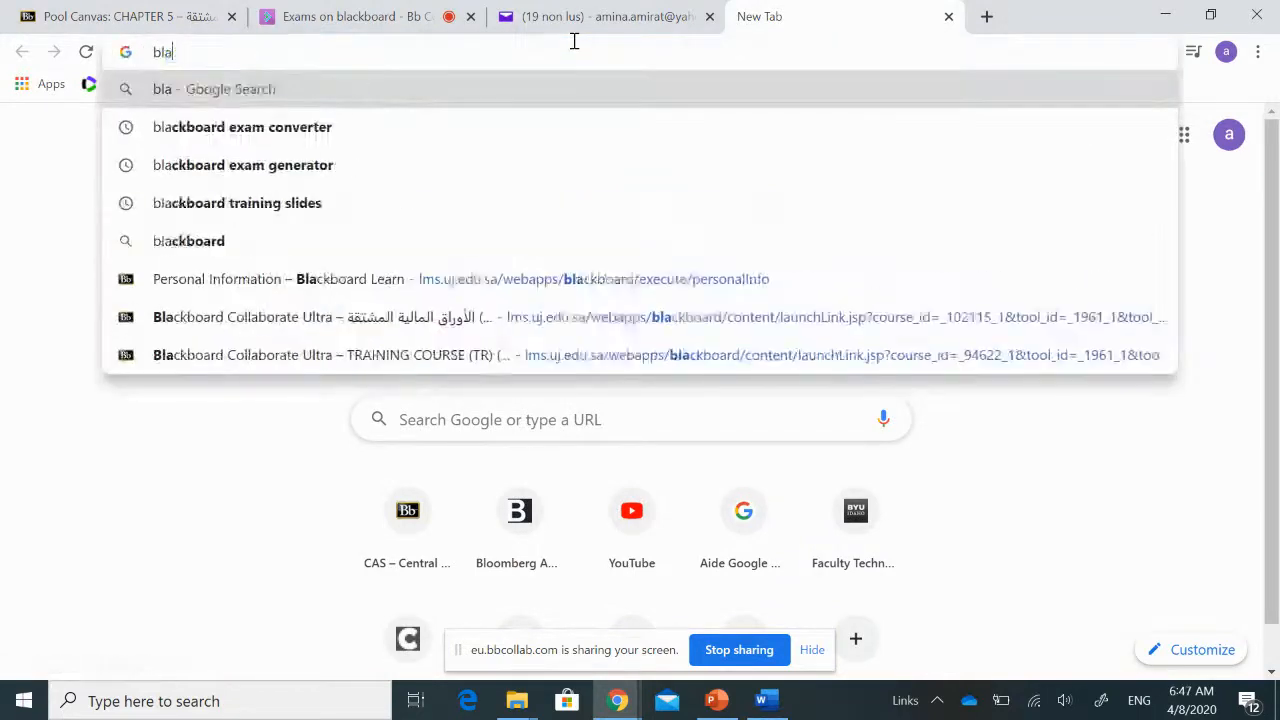
pyautogui.write('ckboard')
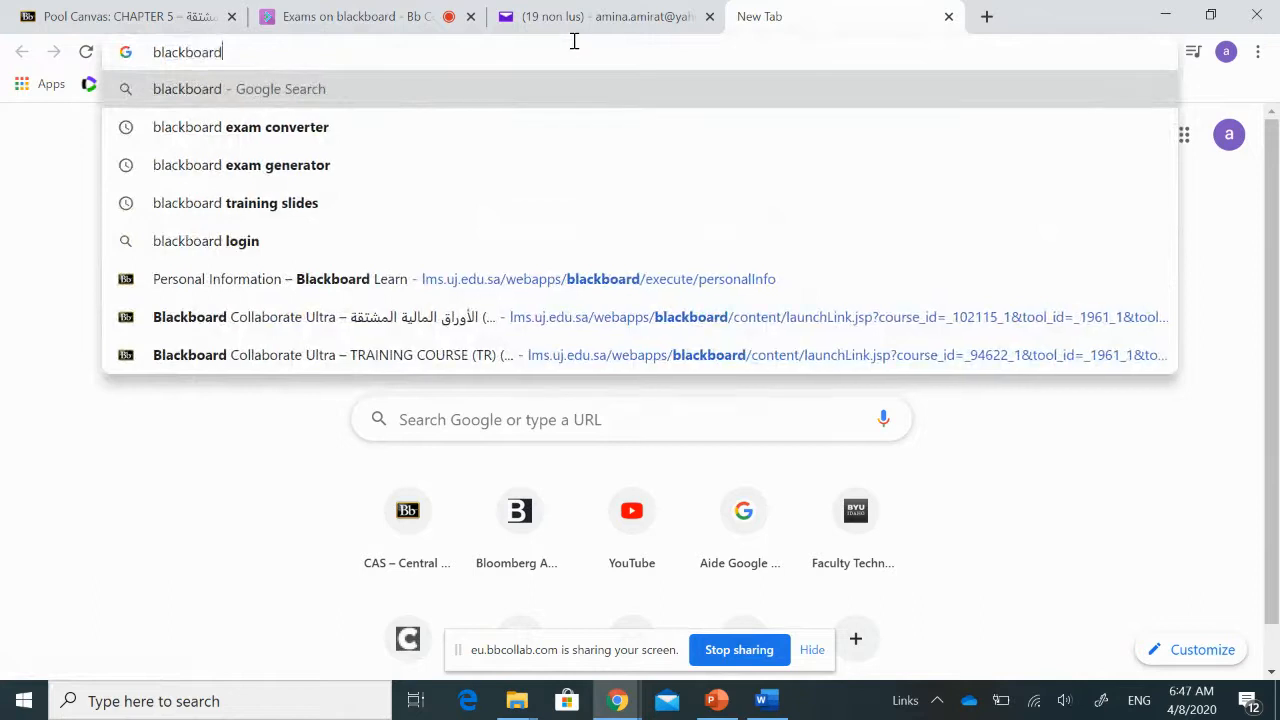
pyautogui.write(' exam ')
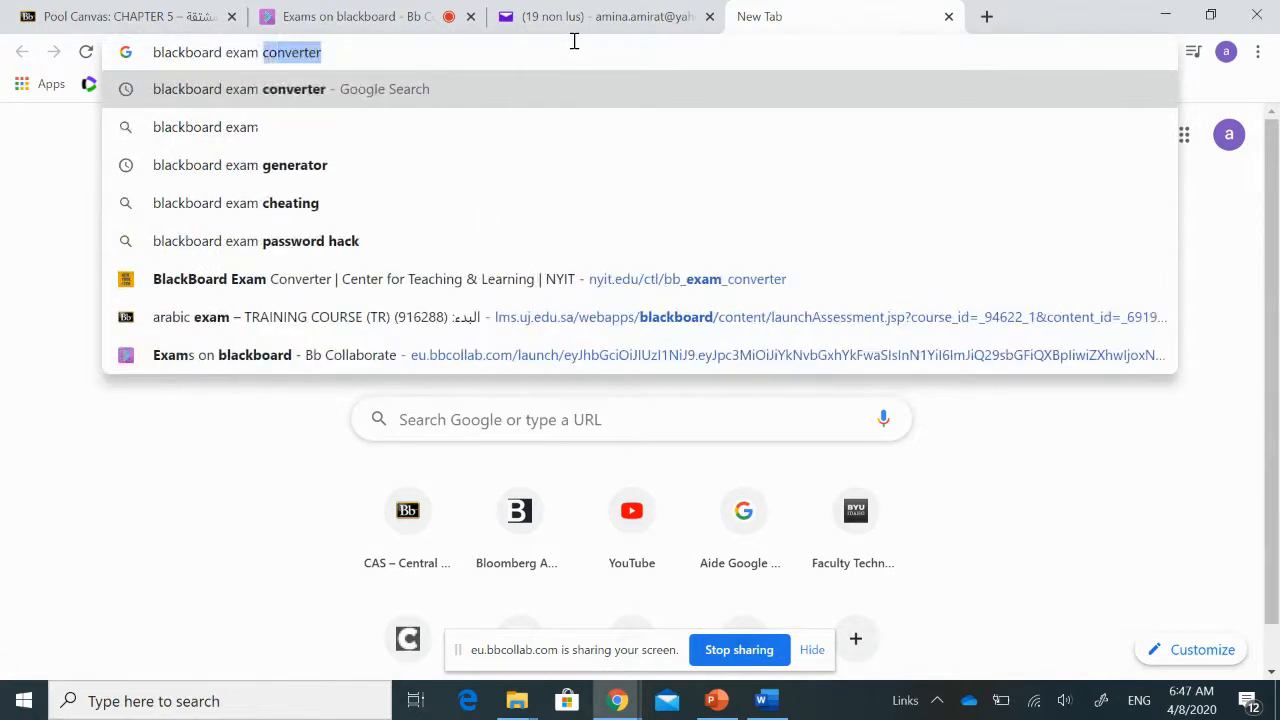
pyautogui.write('convertor')
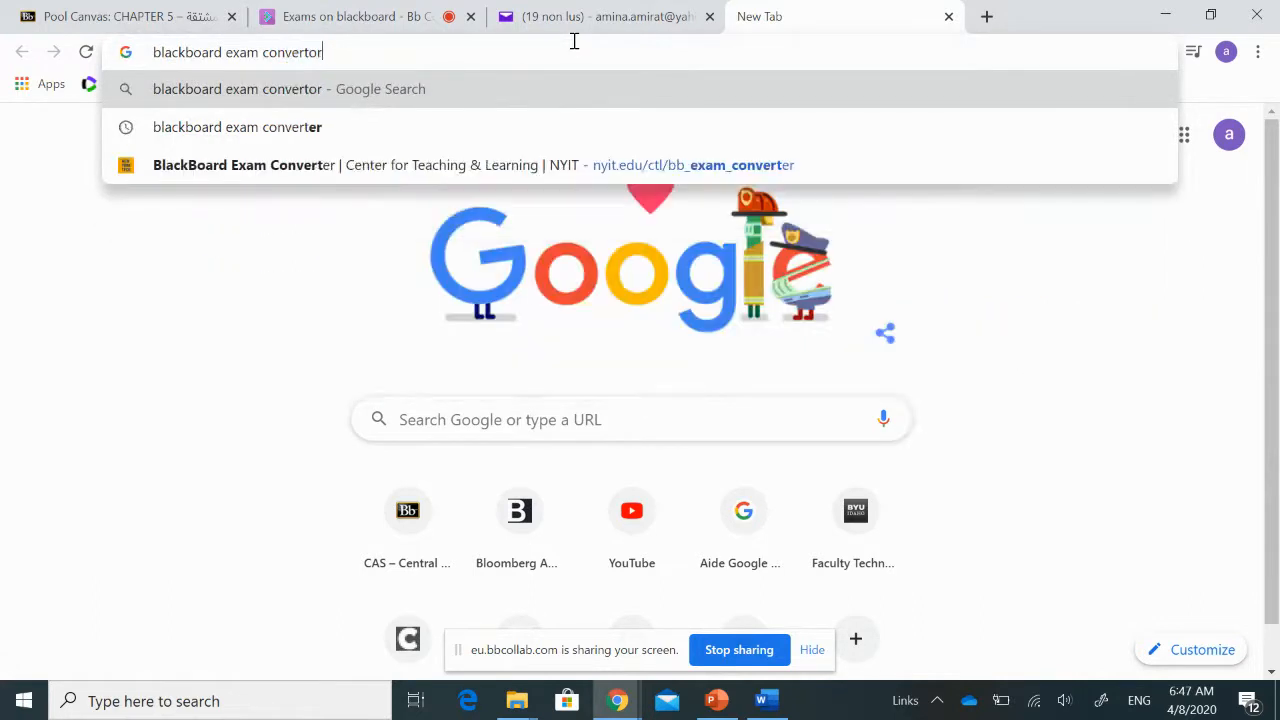
pyautogui.press('Return')
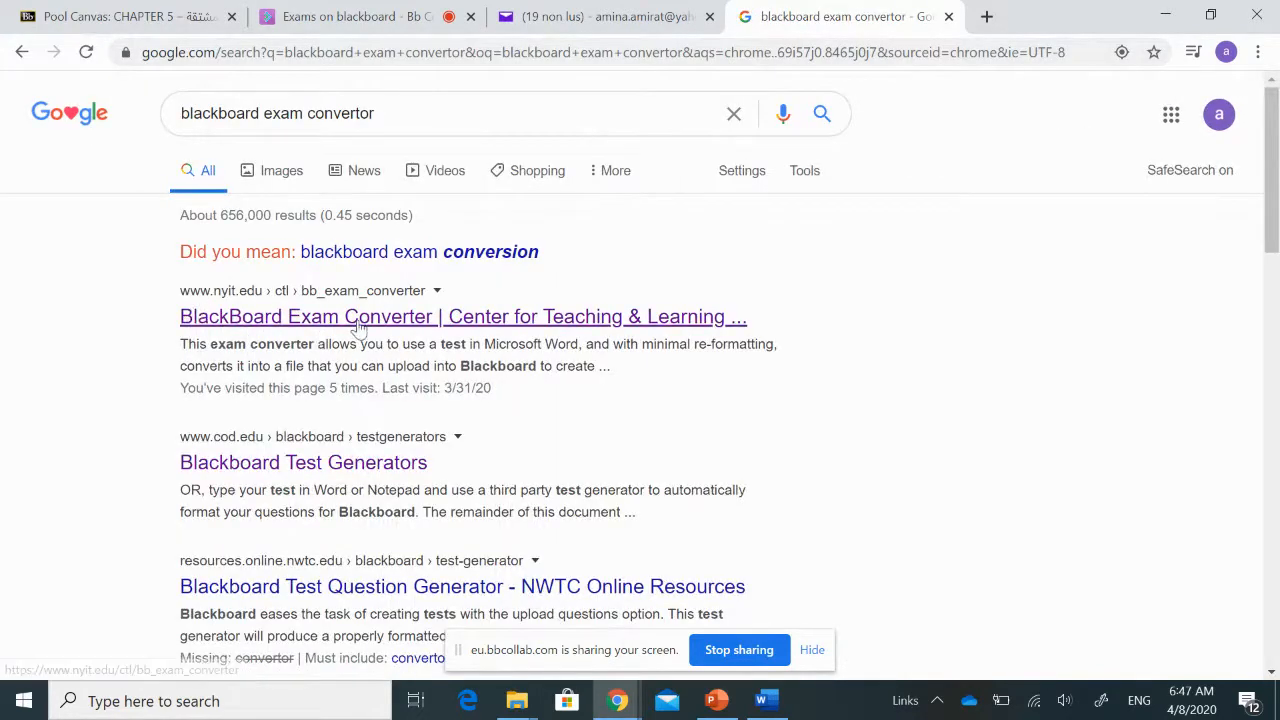
pyautogui.click(429, 326)
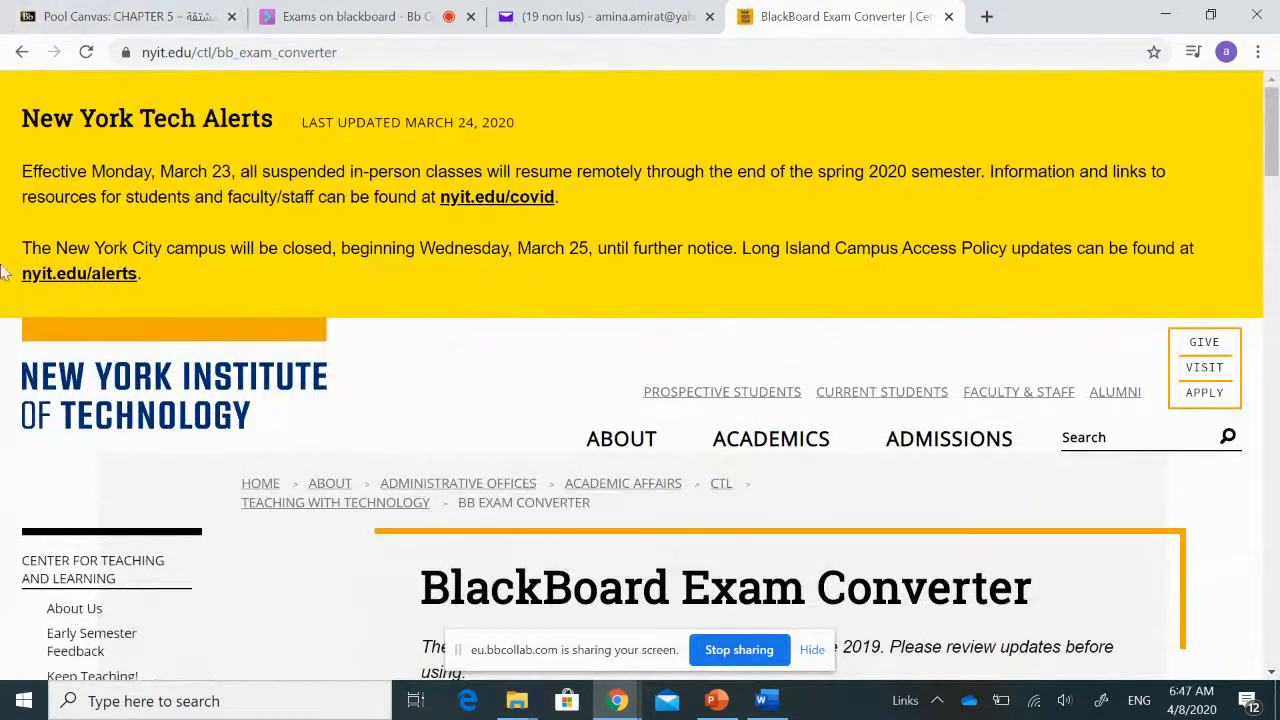
# Step: Review the converter's instructions on question type codes, marking correct answers, converting the test and uploading it into Blackboard
pyautogui.scroll(-5, 1275, 118)
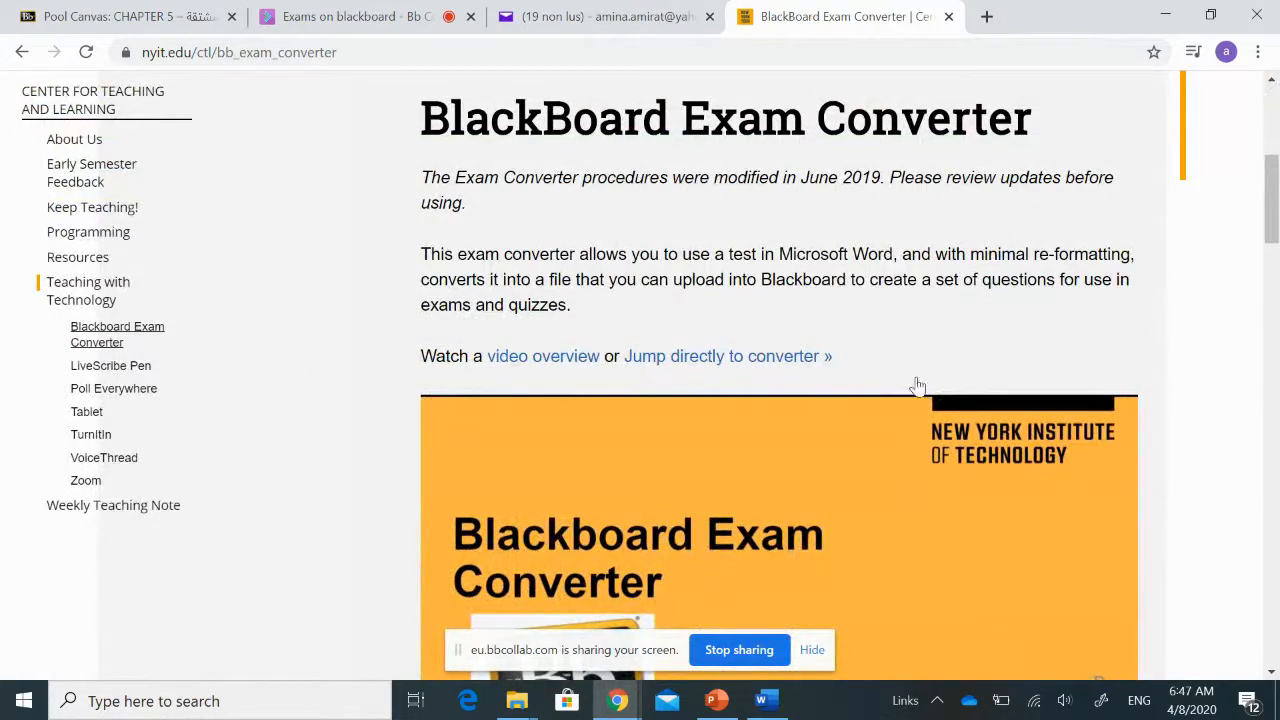
pyautogui.moveTo(1277, 205); pyautogui.dragTo(1277, 245)
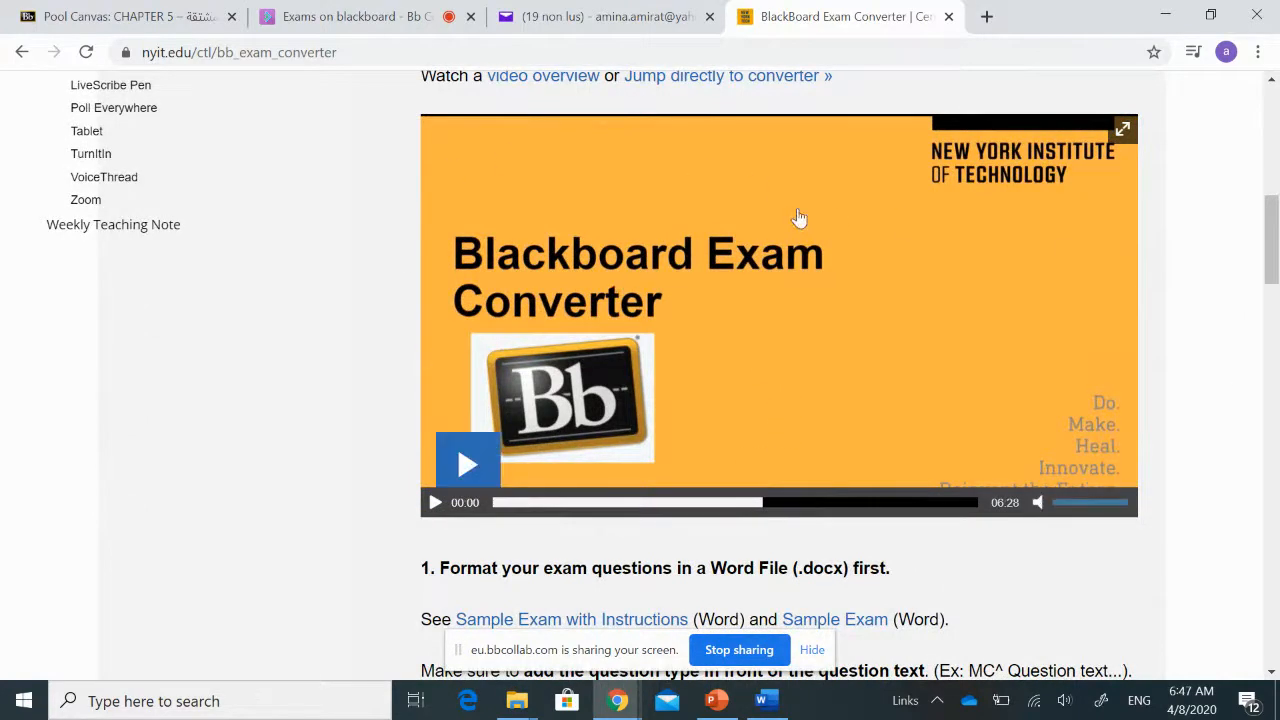
pyautogui.moveTo(1277, 250); pyautogui.dragTo(1277, 329)
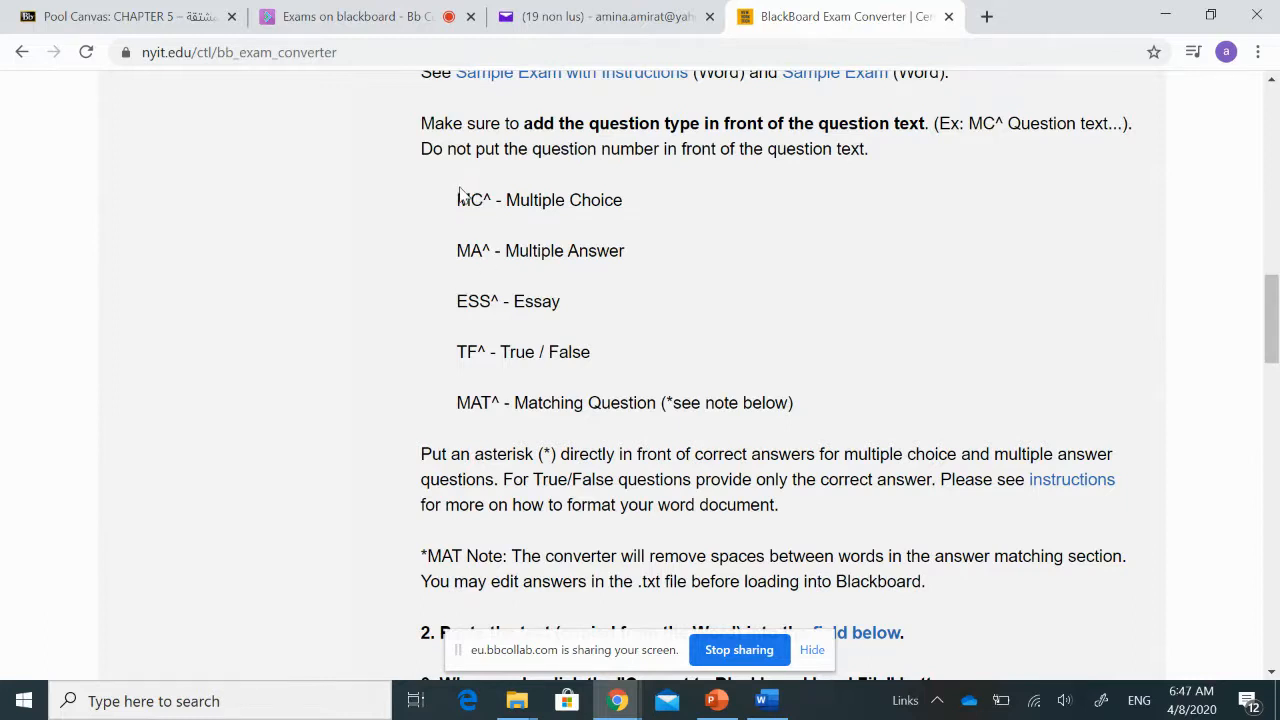
pyautogui.moveTo(460, 202); pyautogui.dragTo(499, 204)
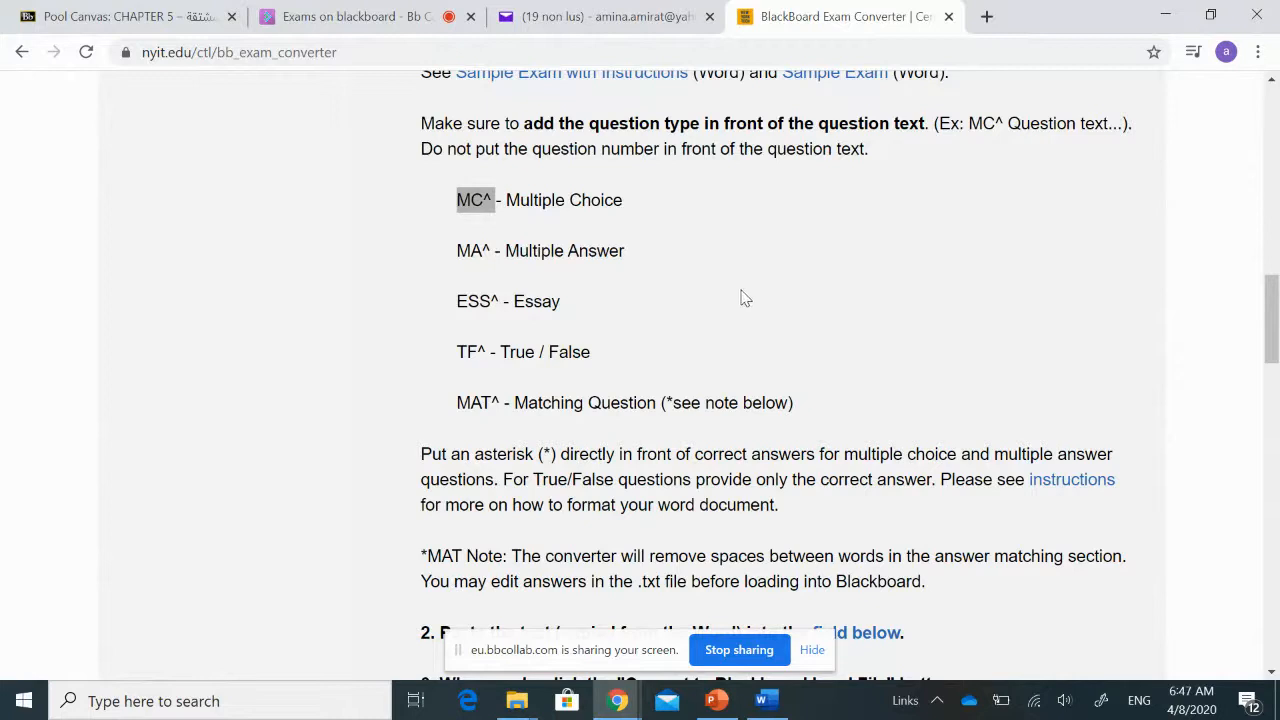
pyautogui.scroll(-5, 690, 295)
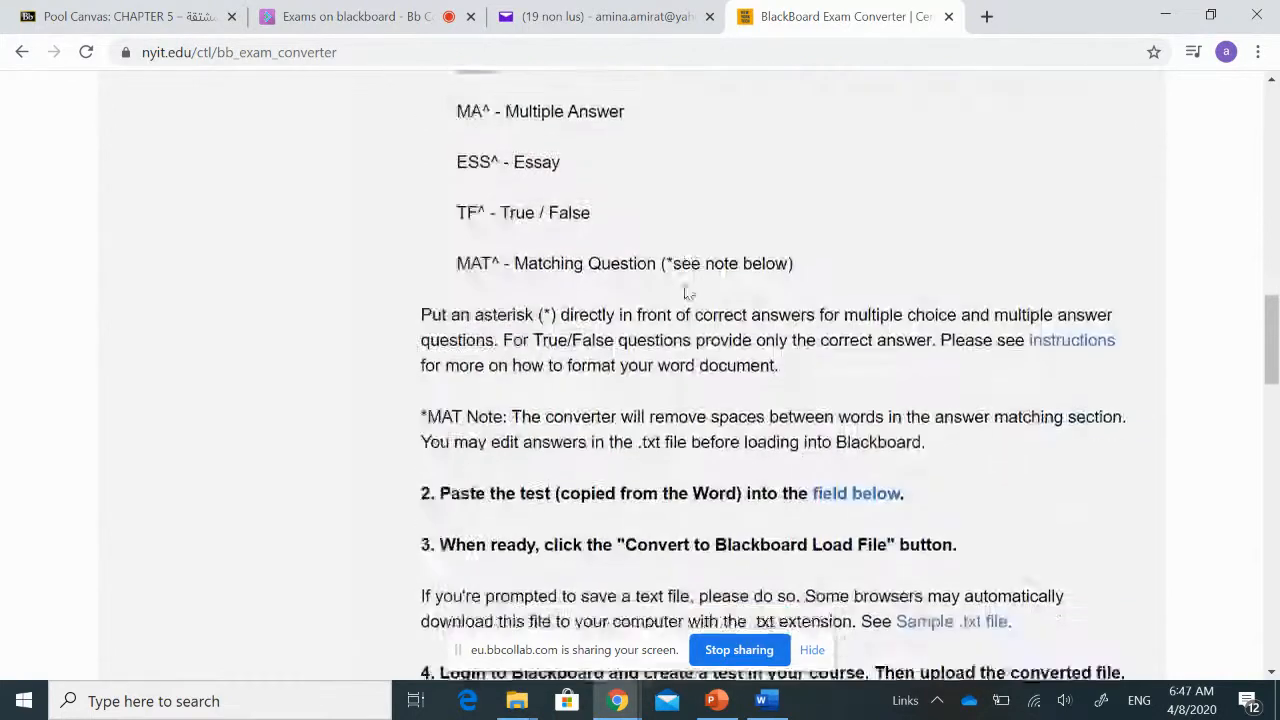
pyautogui.scroll(-5, 688, 290)
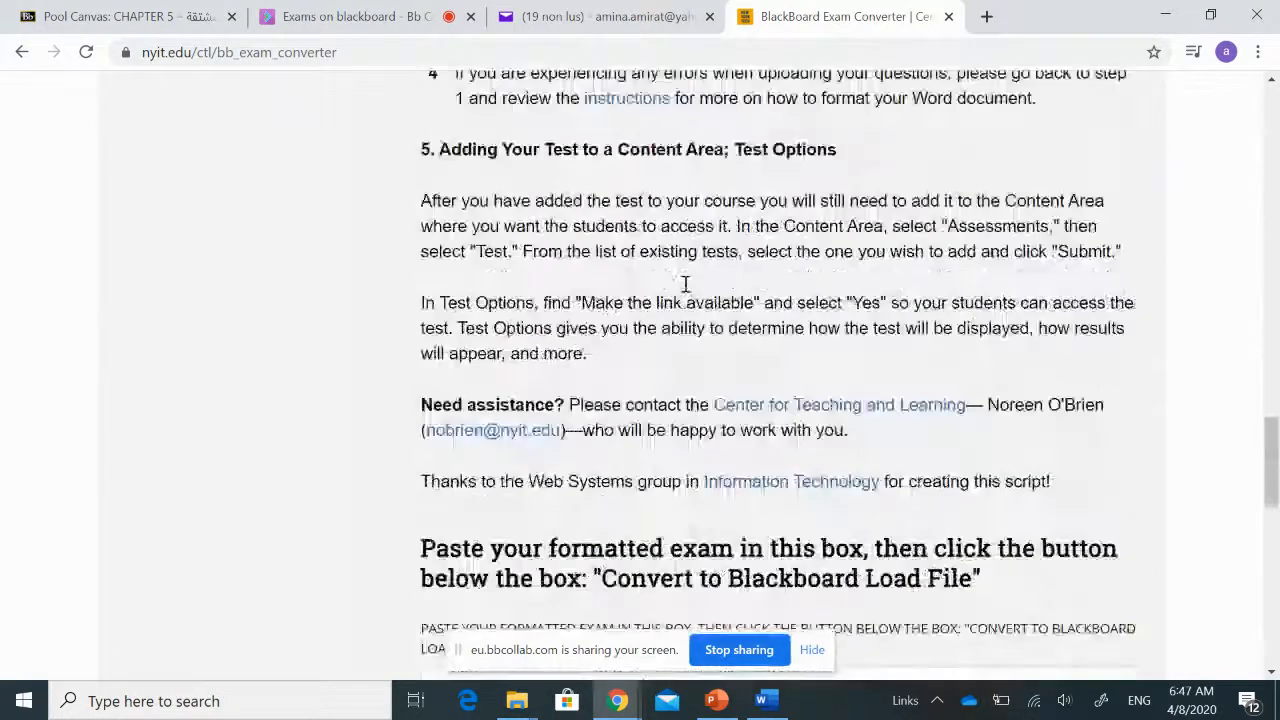
pyautogui.scroll(5, 600, 320)
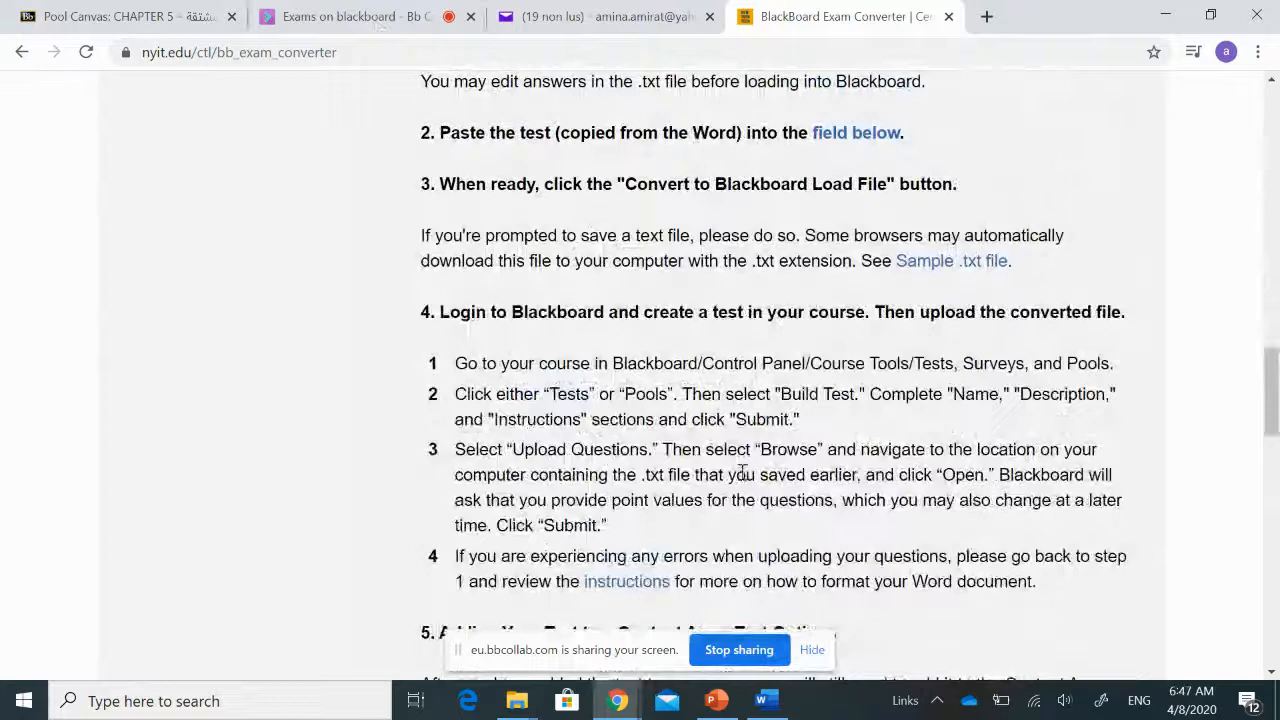
# Step: Paste the copied questions into the converter's formatted exam box
pyautogui.scroll(-12, 766, 310)
pyautogui.scroll(3, 766, 306)
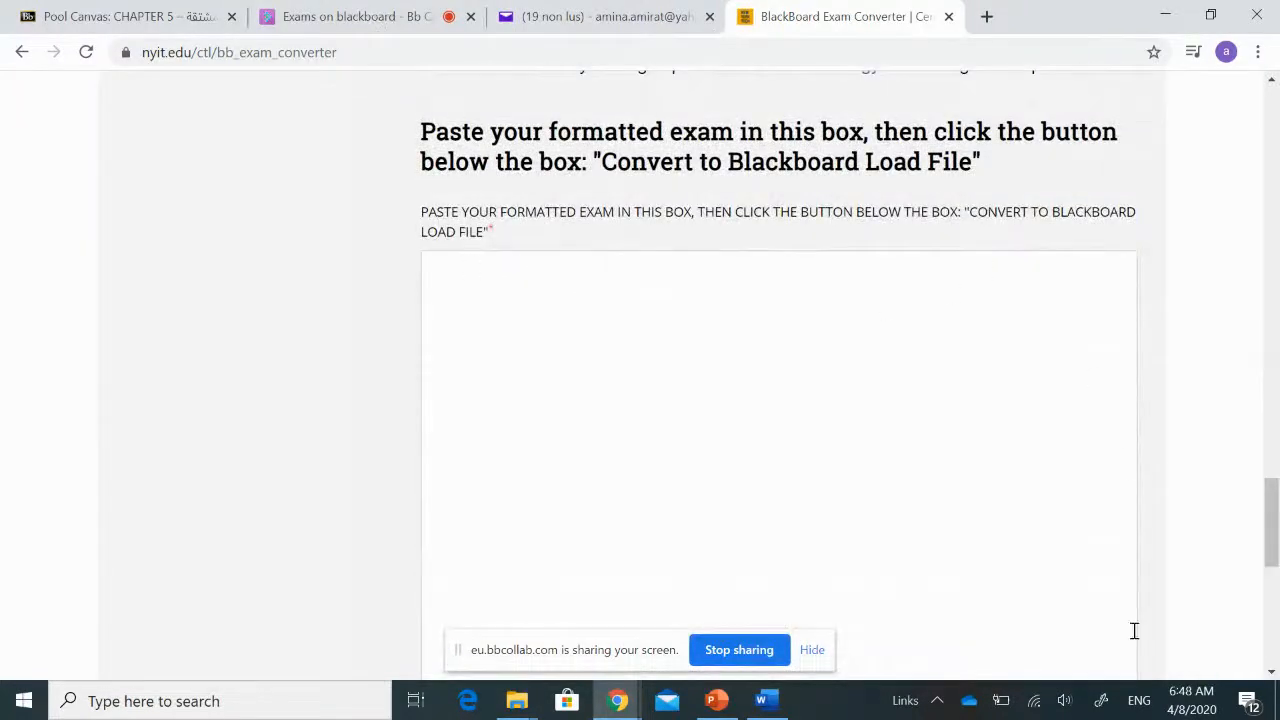
pyautogui.click(489, 262)
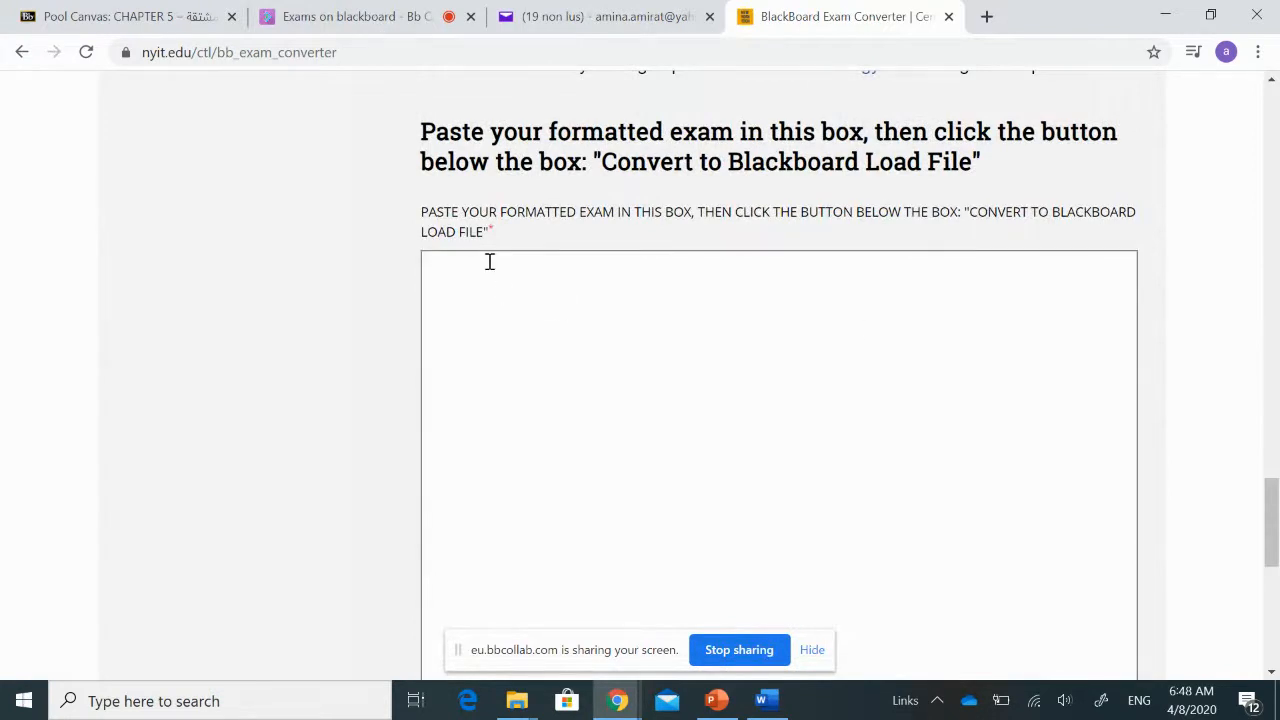
pyautogui.hotkey('ctrl', 'v')
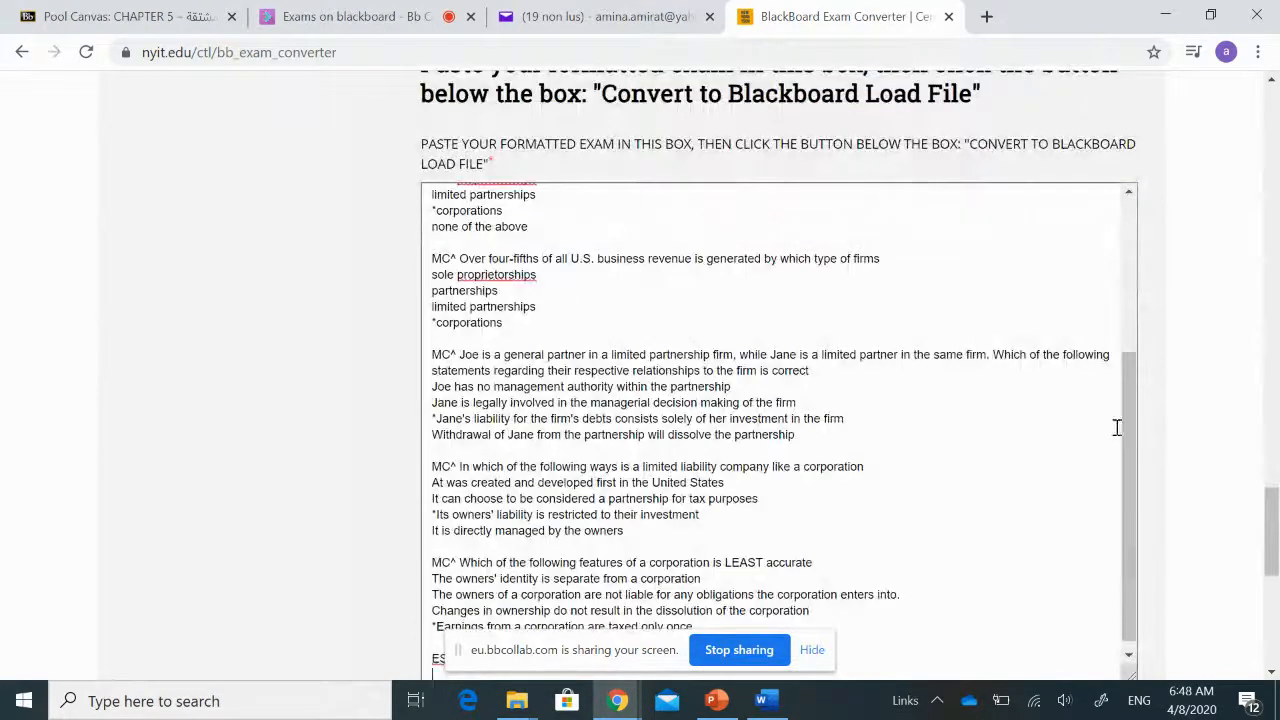
# Step: Check the pasted questions through the ESS^ question and convert them to a Blackboard load file
pyautogui.moveTo(1130, 428); pyautogui.dragTo(1129, 450)
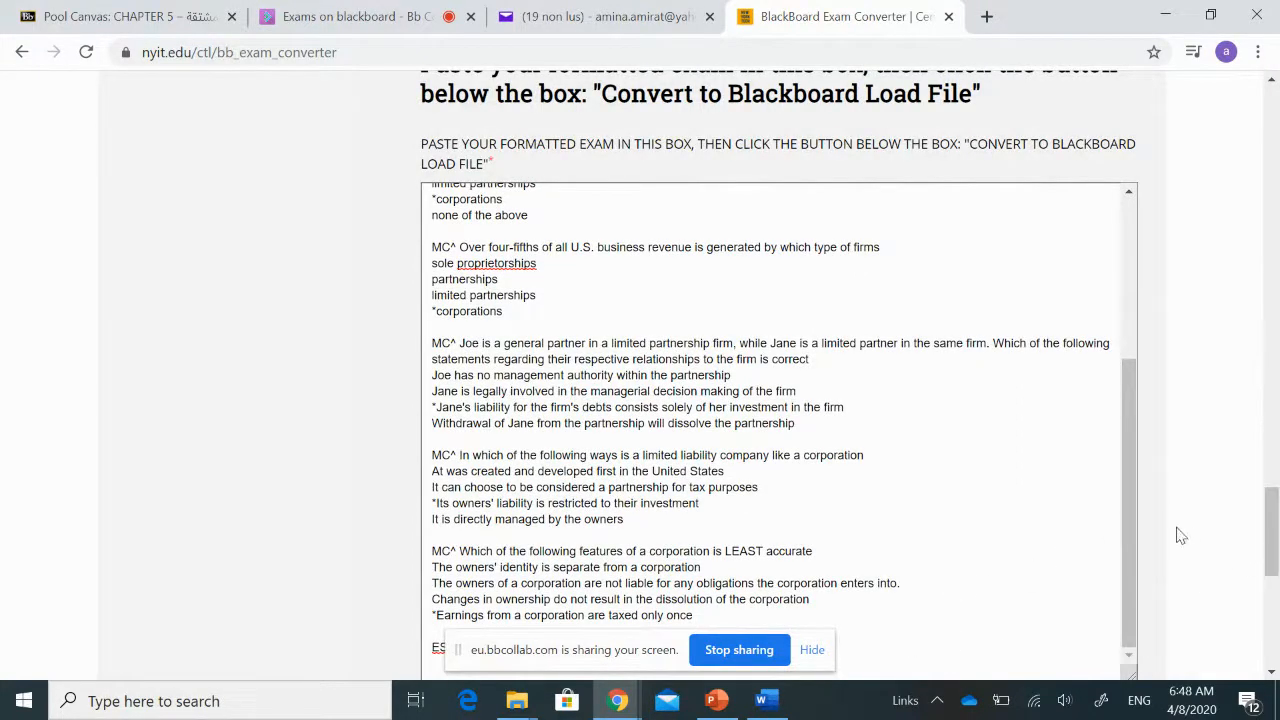
pyautogui.moveTo(1127, 539)
pyautogui.mouseDown()
pyautogui.moveTo(1128, 455)
pyautogui.moveTo(1143, 548)
pyautogui.mouseUp()
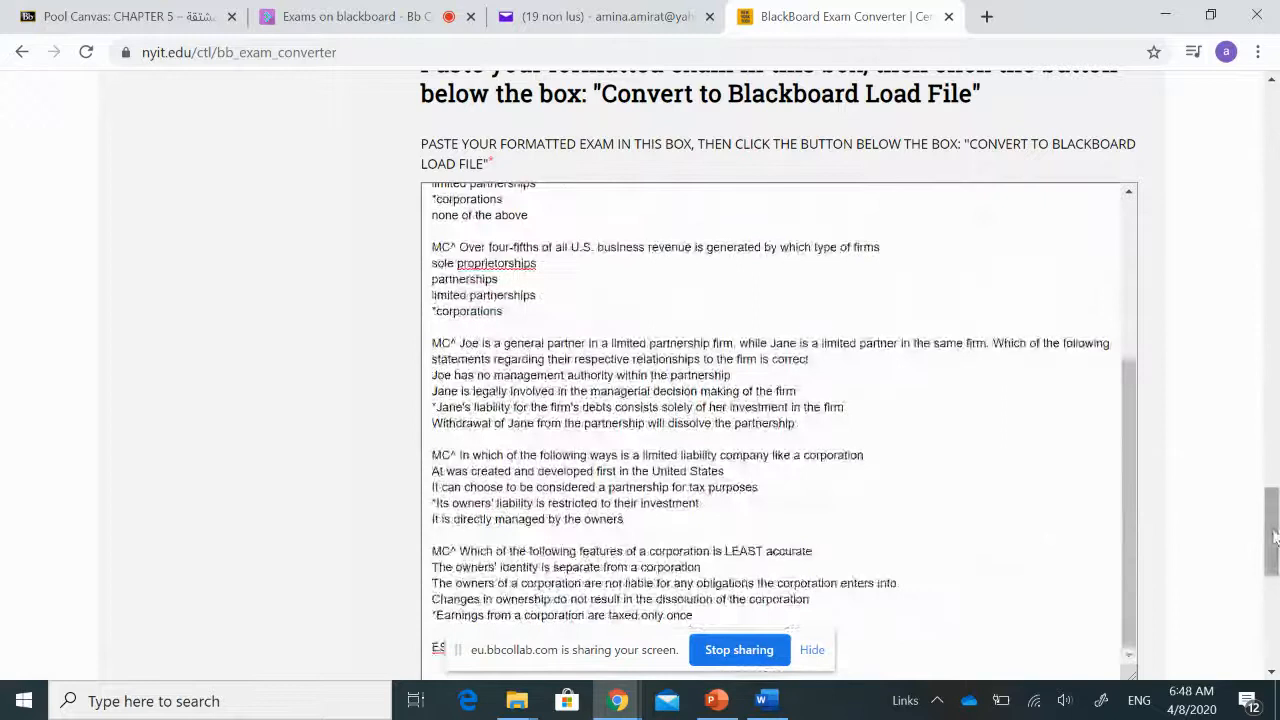
pyautogui.scroll(-5, 1143, 548)
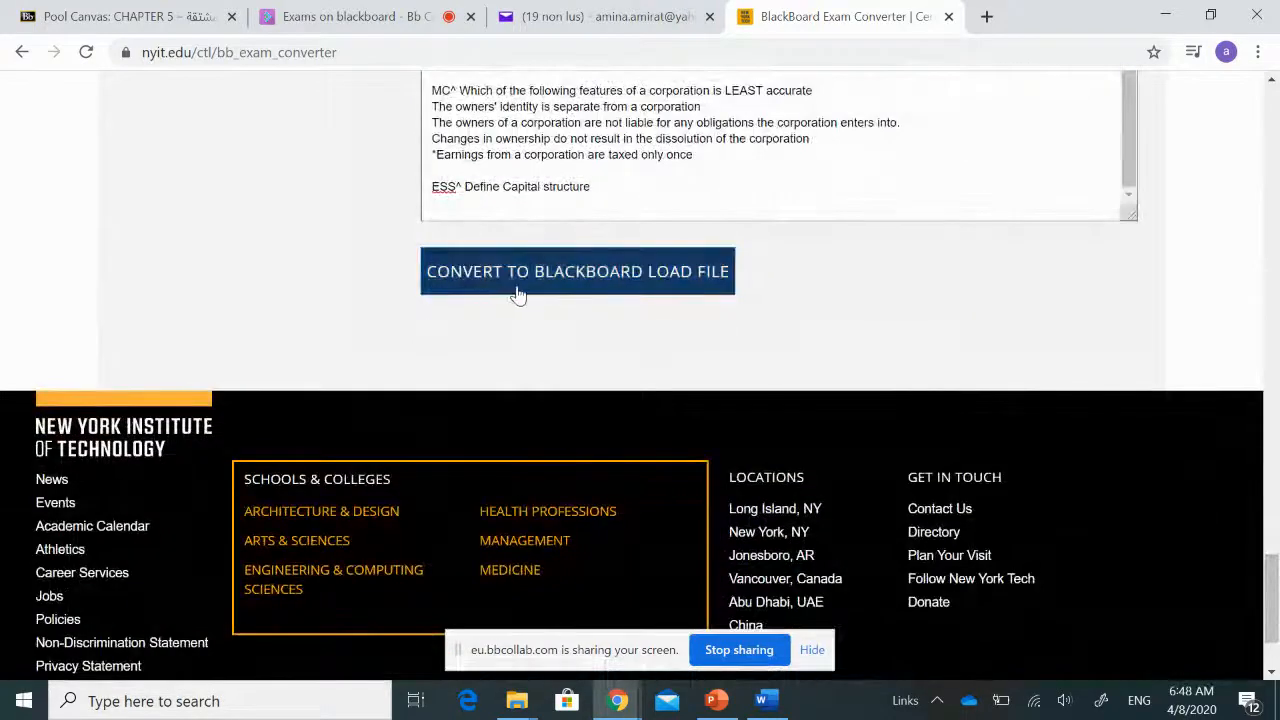
pyautogui.click(594, 280)
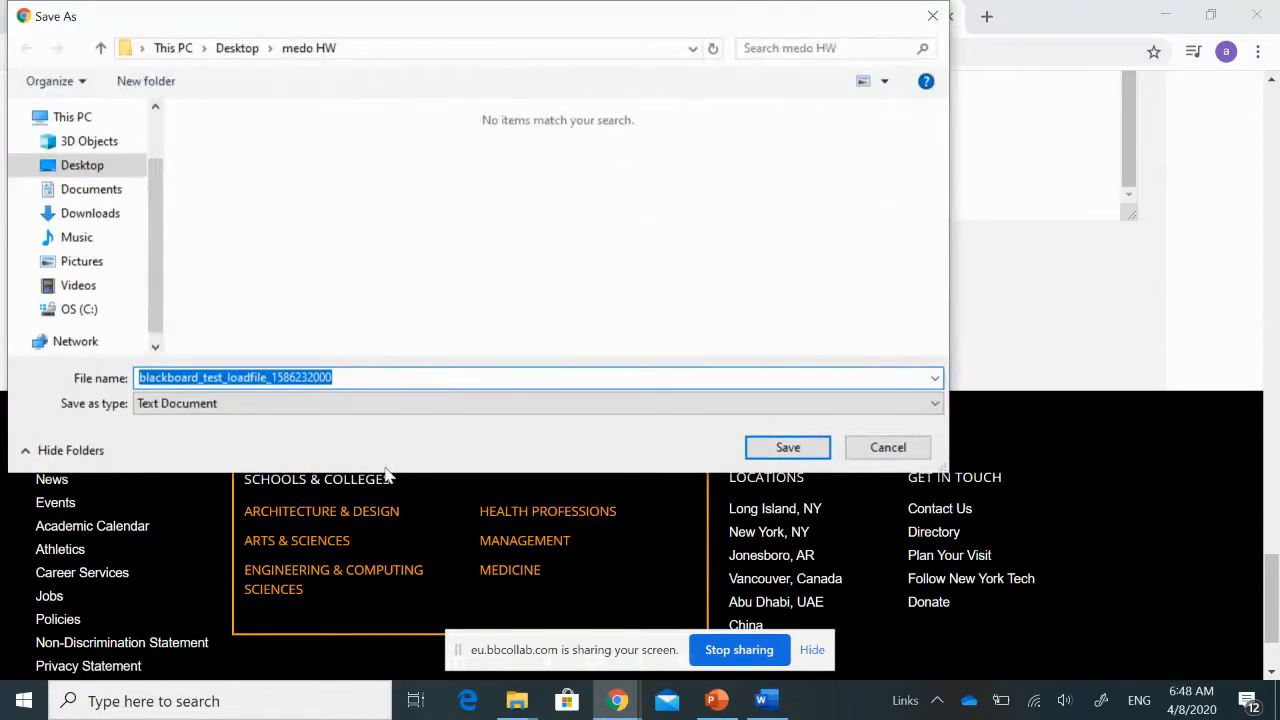
pyautogui.click(82, 167)
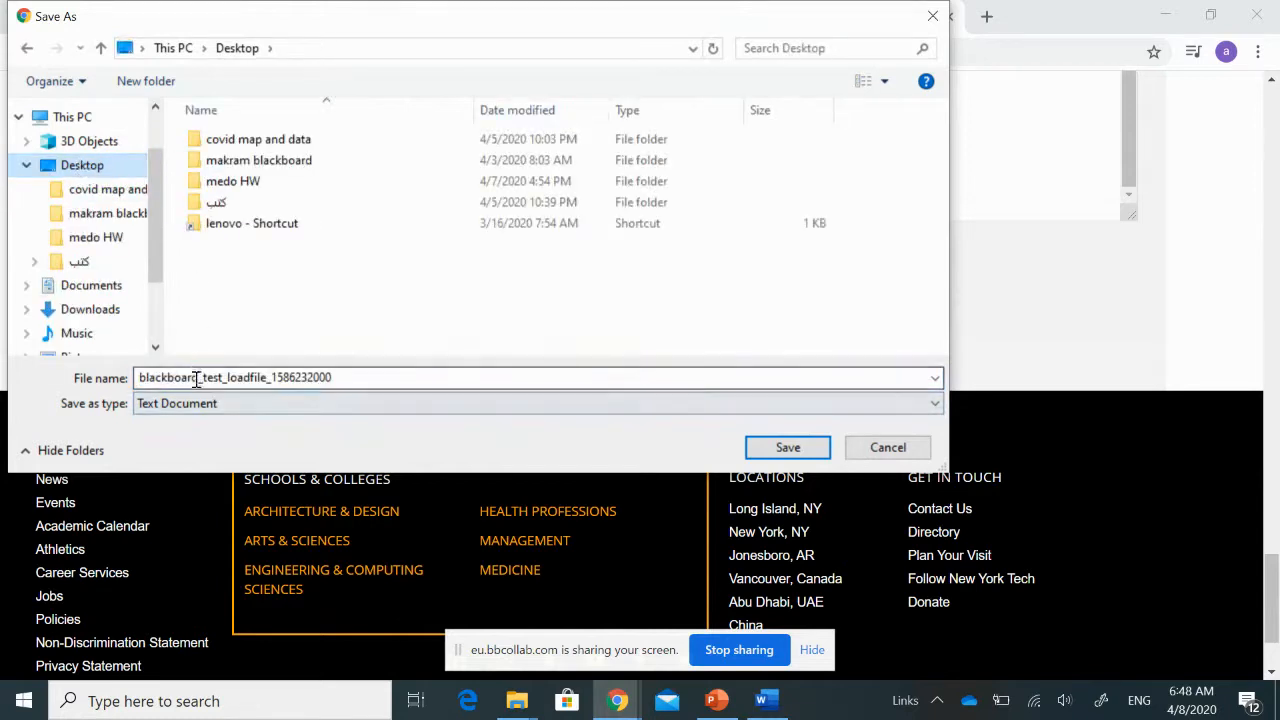
pyautogui.doubleClick(267, 377)
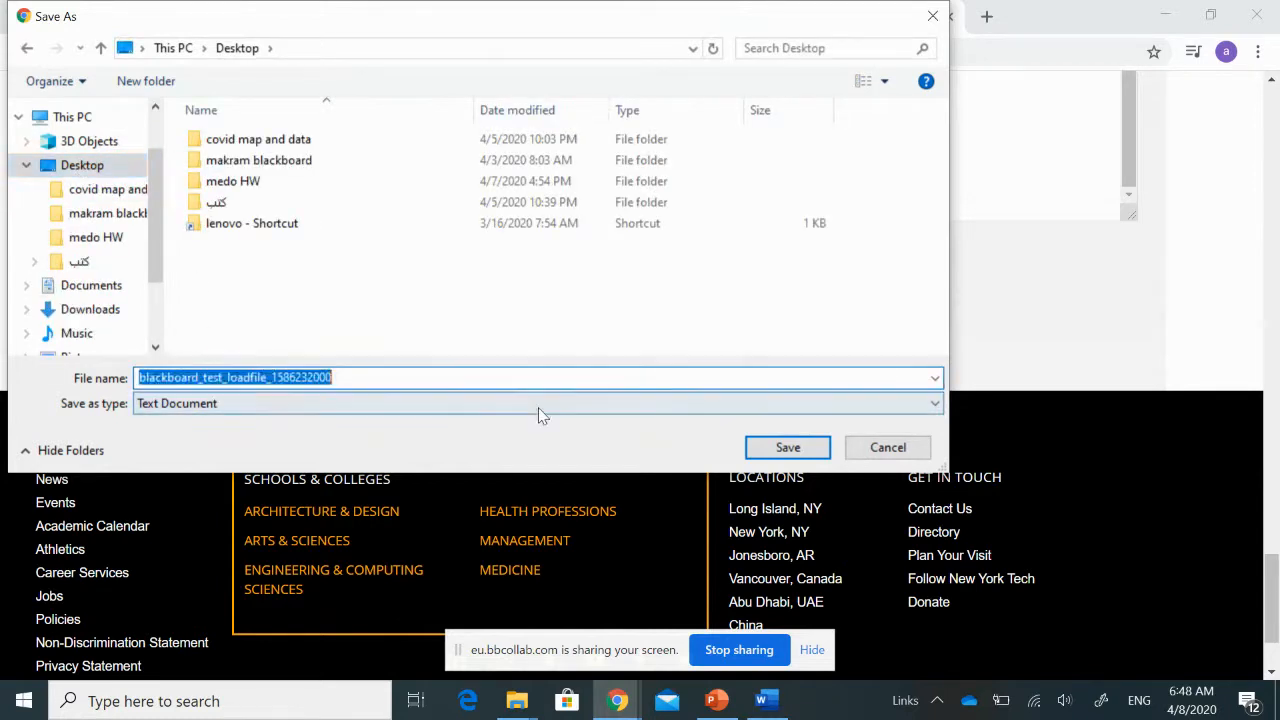
pyautogui.click(274, 379)
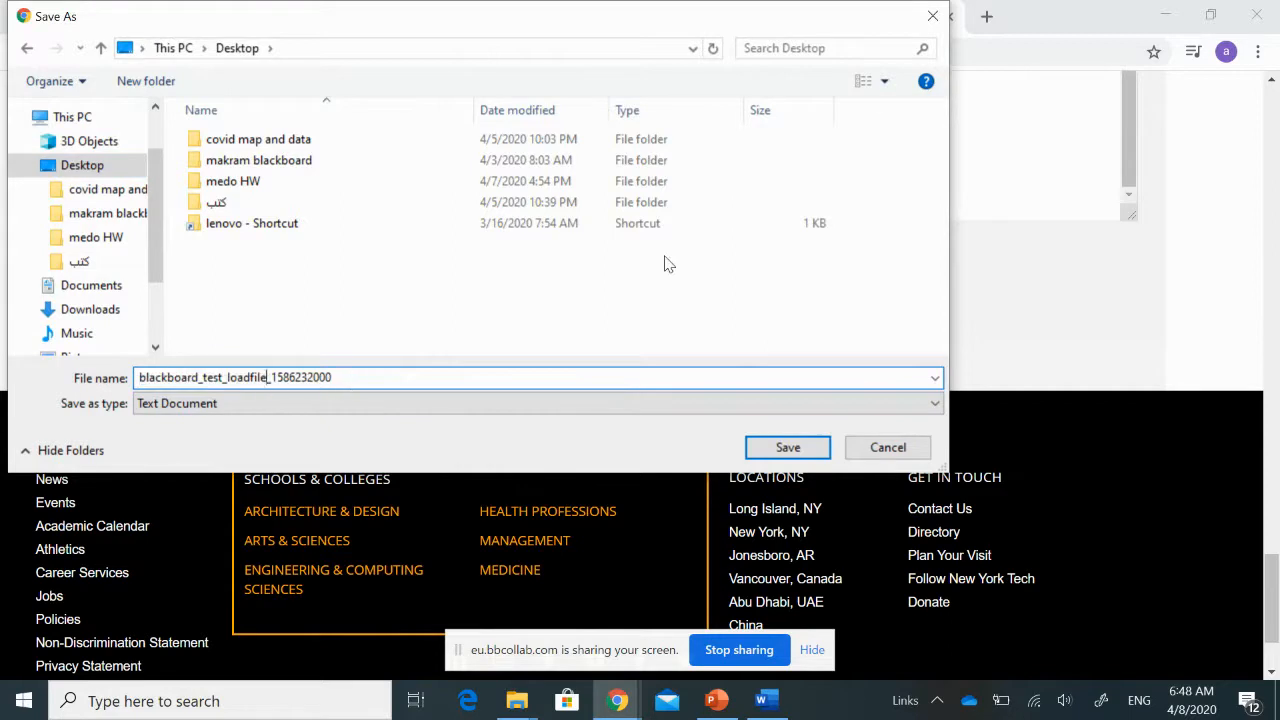
pyautogui.write('chapter')
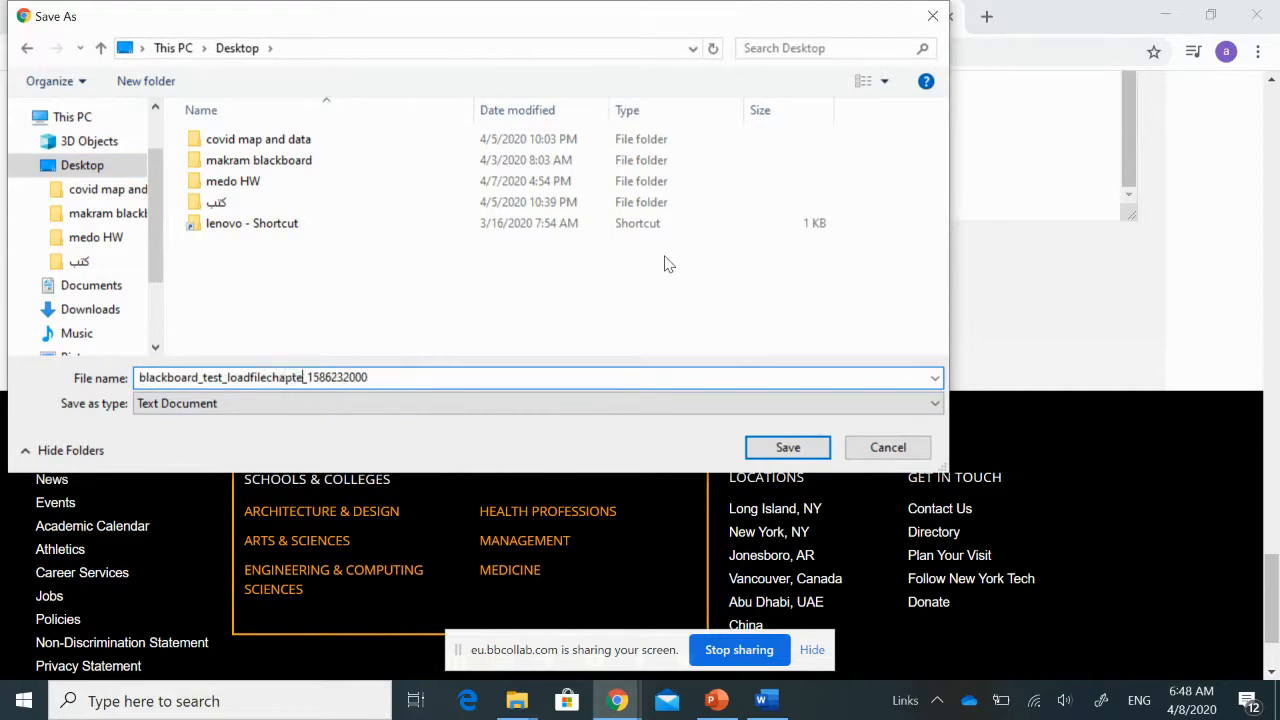
pyautogui.write('5')
pyautogui.click(806, 442)
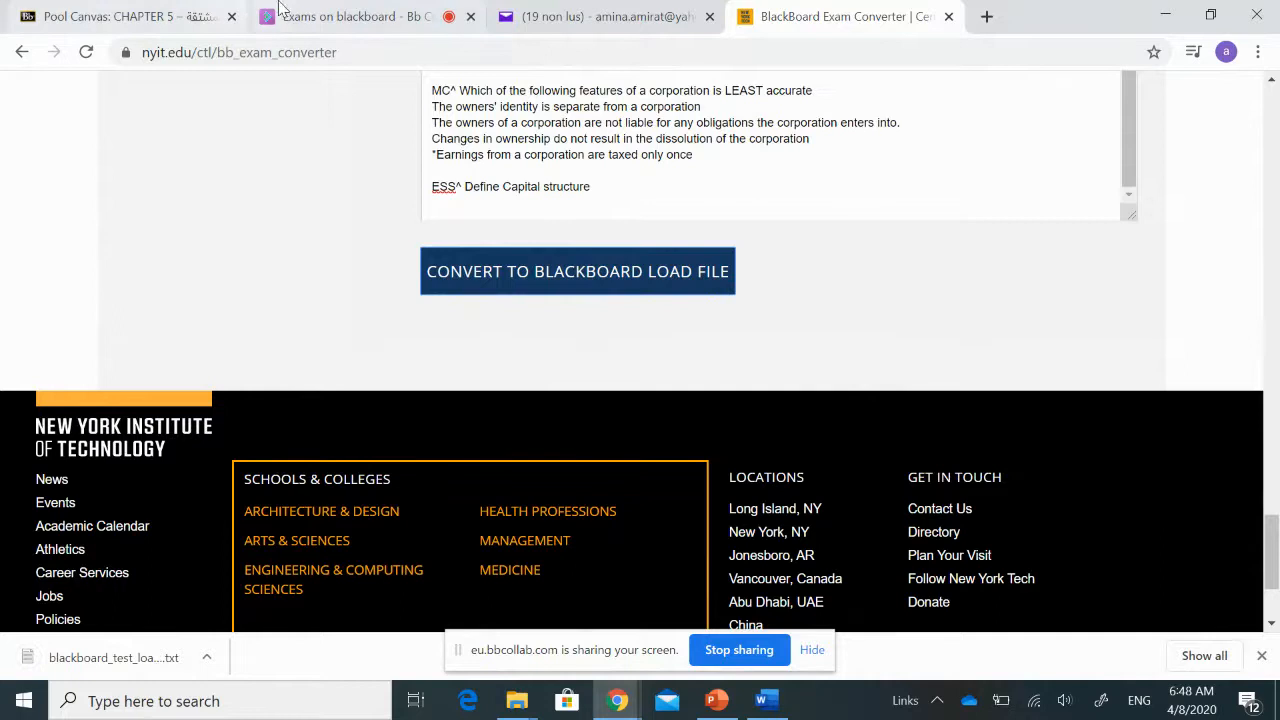
# Step: Return to the CHAPTER 5 pool canvas in Blackboard and open its Upload Questions form
pyautogui.click(160, 20)
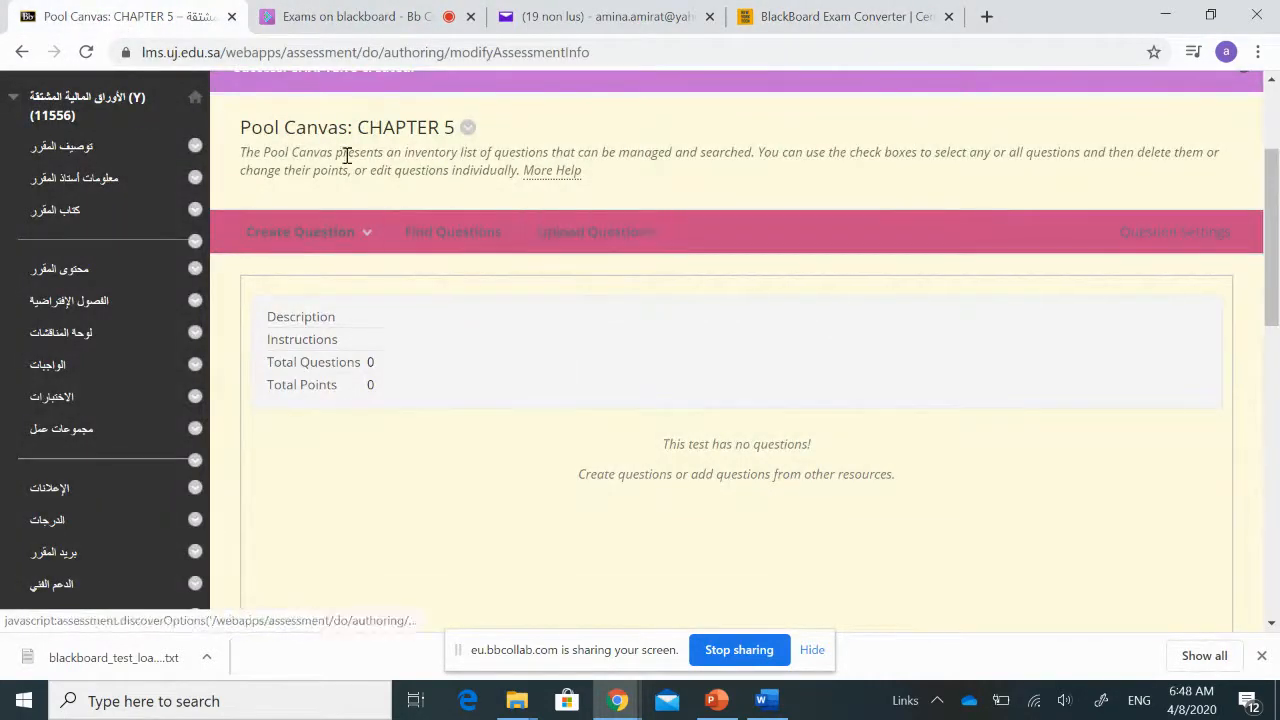
pyautogui.scroll(1, 346, 165)
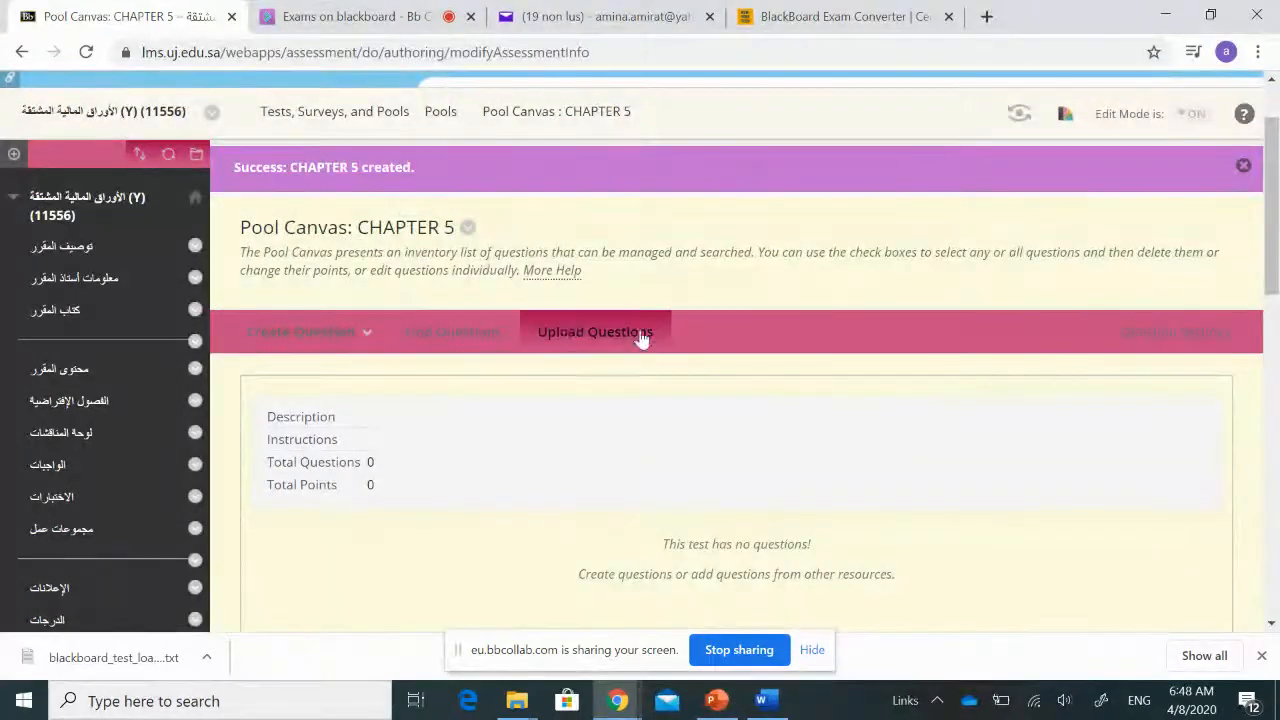
pyautogui.click(590, 336)
pyautogui.moveTo(1272, 182); pyautogui.dragTo(1278, 281)
pyautogui.scroll(1, 360, 310)
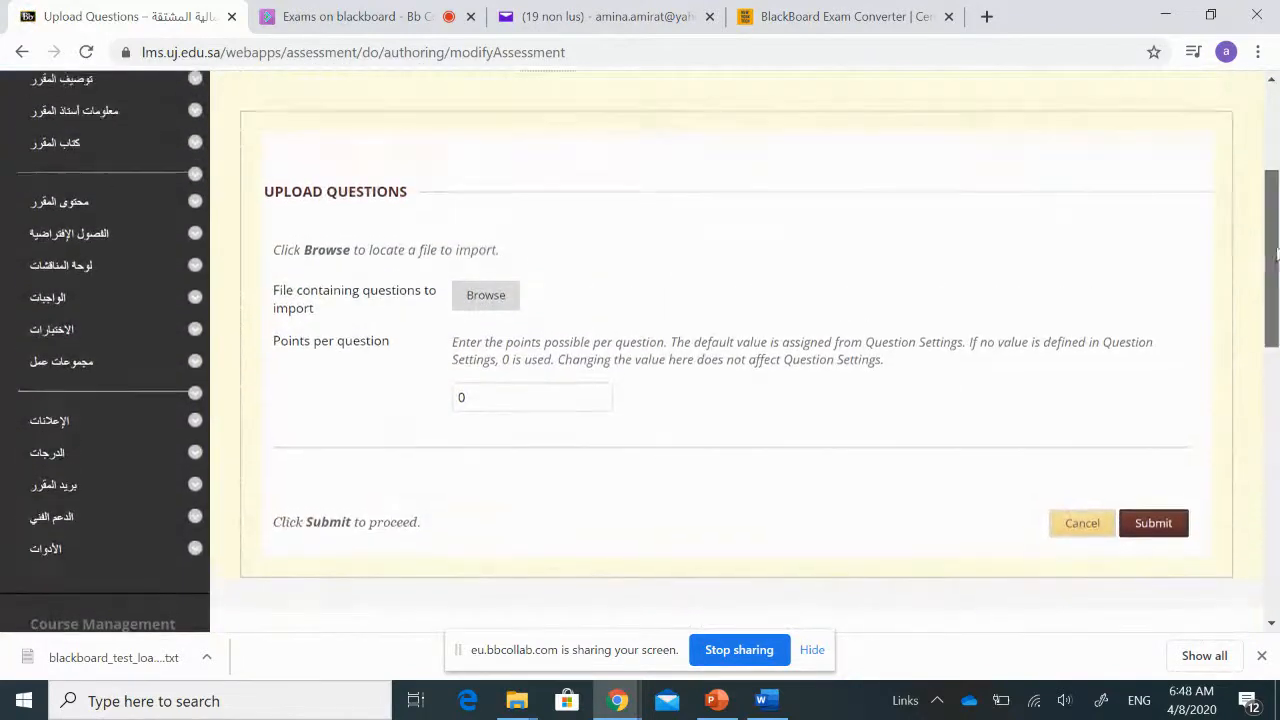
pyautogui.click(485, 296)
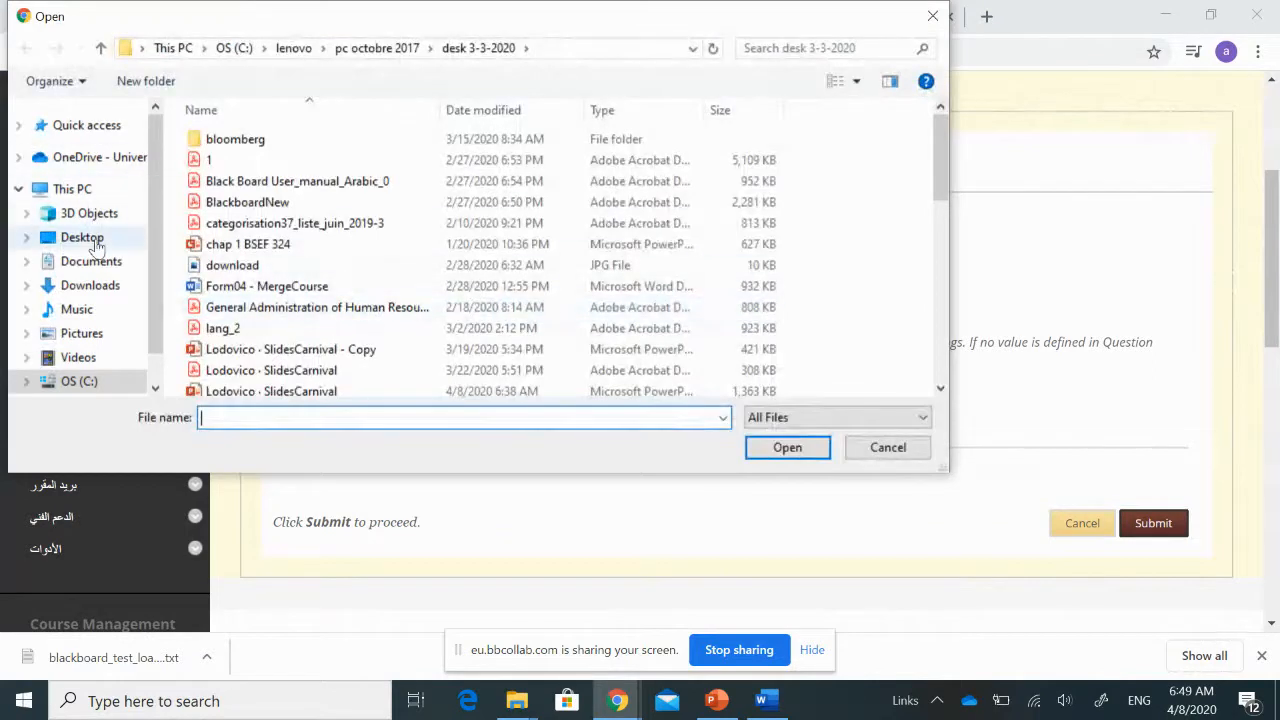
pyautogui.click(86, 238)
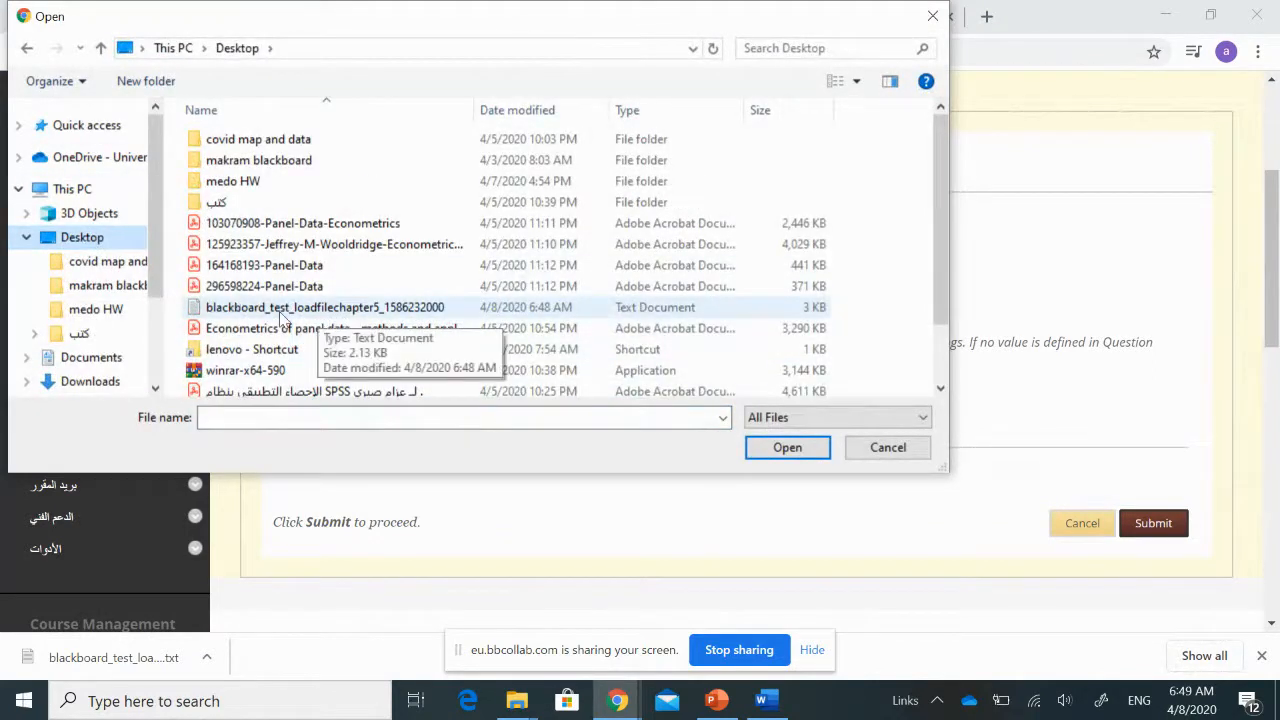
pyautogui.click(352, 317)
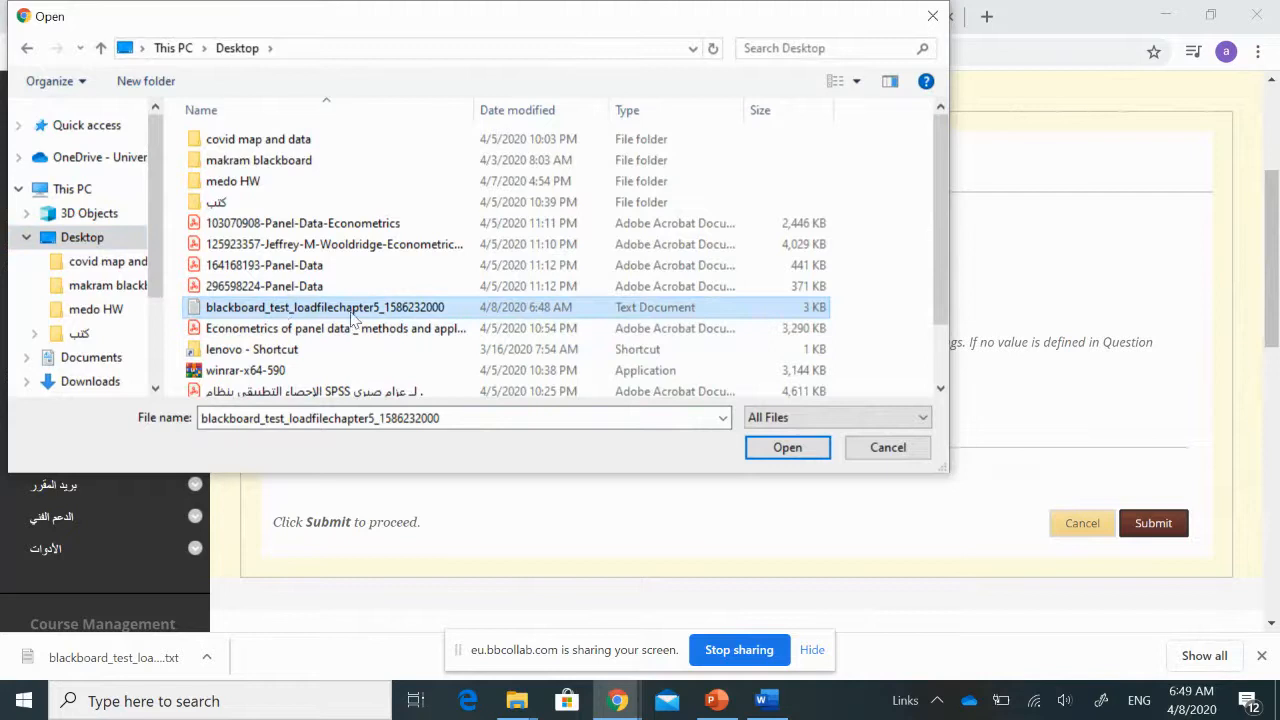
pyautogui.click(800, 450)
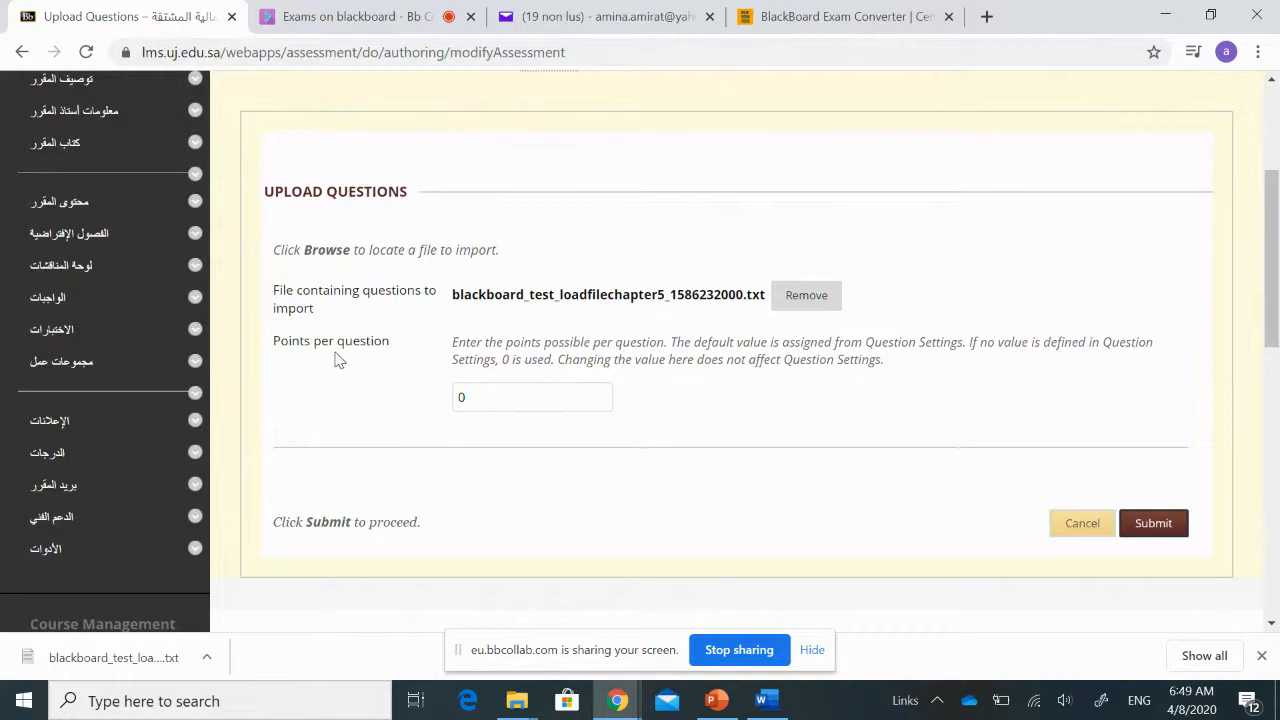
pyautogui.click(474, 397)
pyautogui.click(1152, 522)
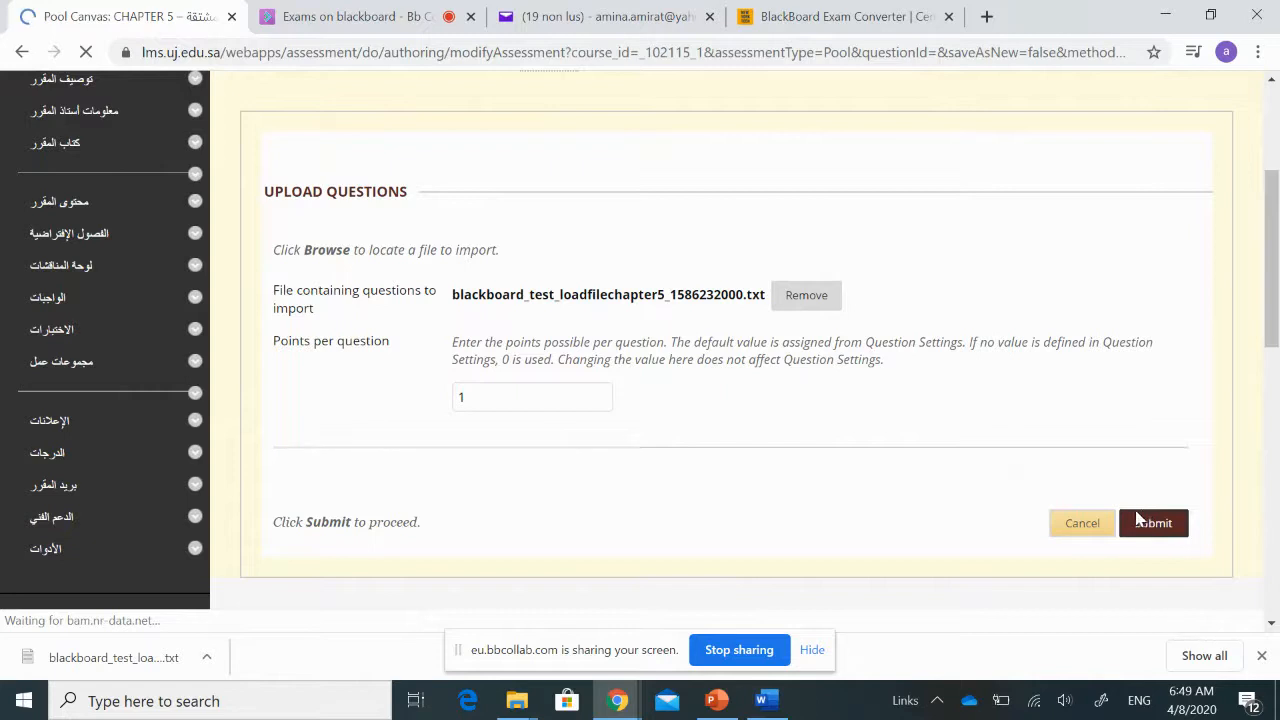
# Step: Review the uploaded questions, their types and points in the CHAPTER 5 pool, and return to the Pools list
pyautogui.scroll(-2, 646, 398)
pyautogui.scroll(-4, 646, 398)
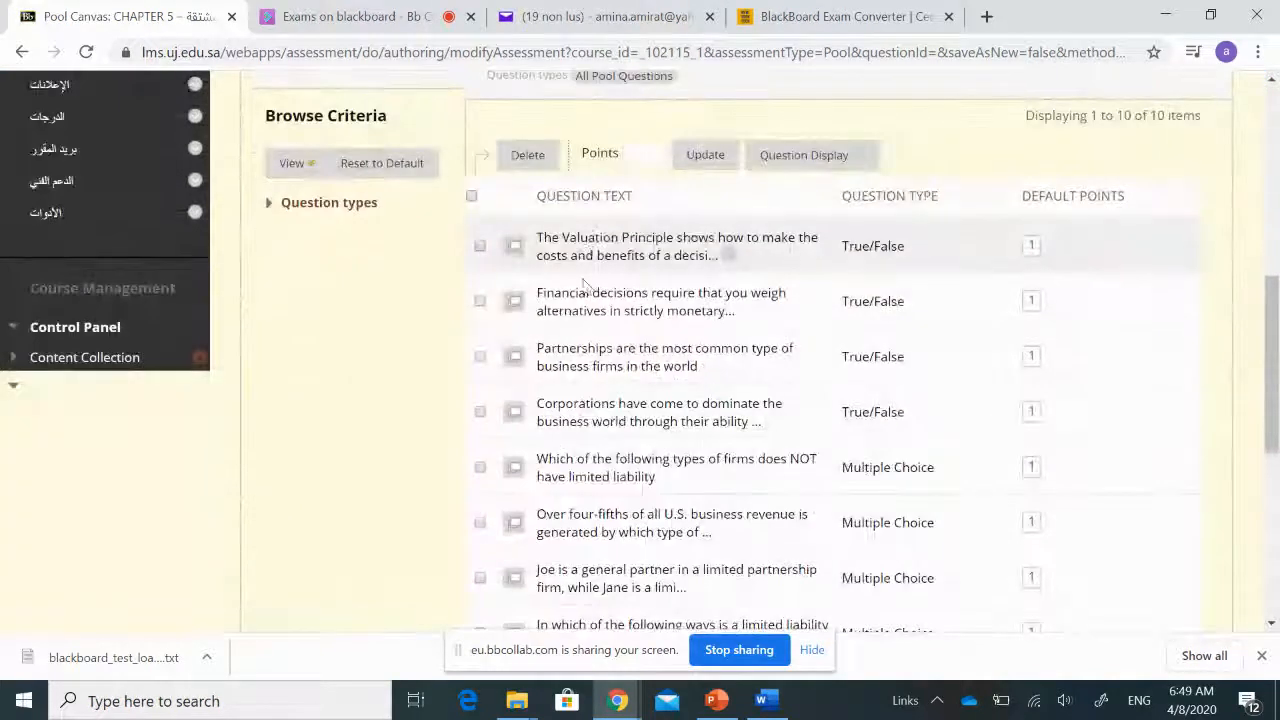
pyautogui.moveTo(1273, 316); pyautogui.dragTo(1273, 365)
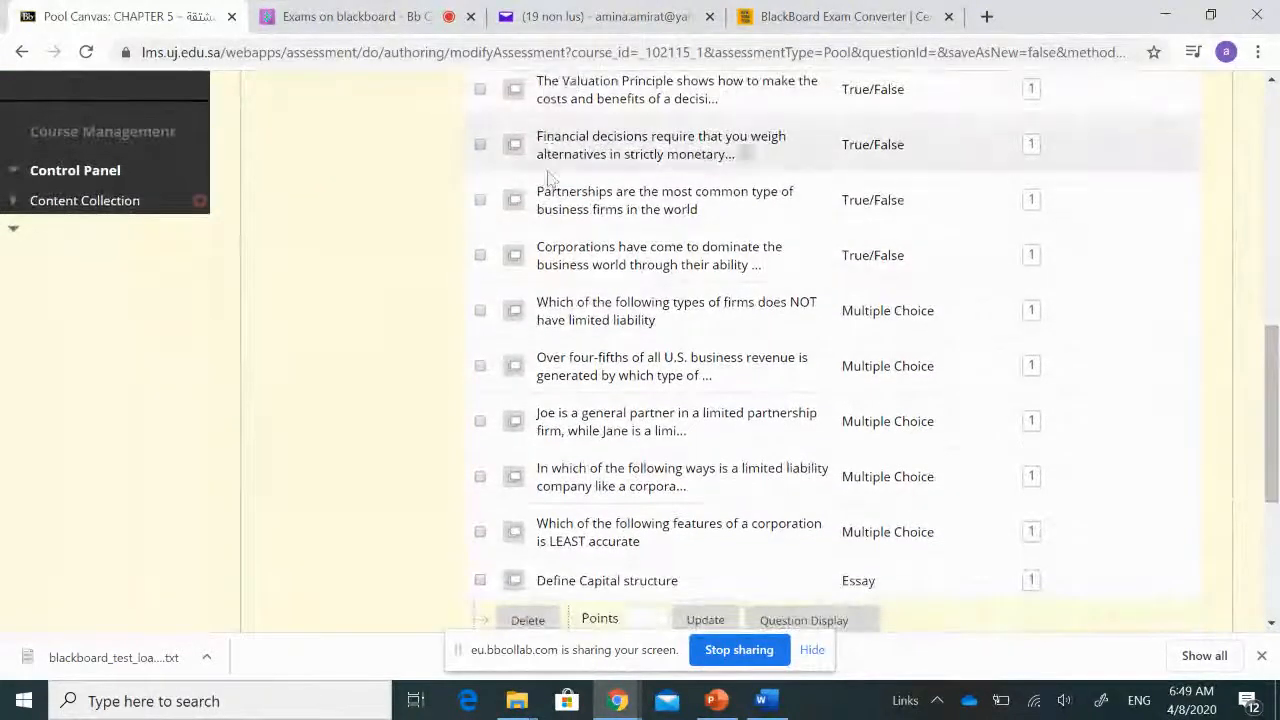
pyautogui.scroll(1, 1061, 445)
pyautogui.scroll(1, 1061, 445)
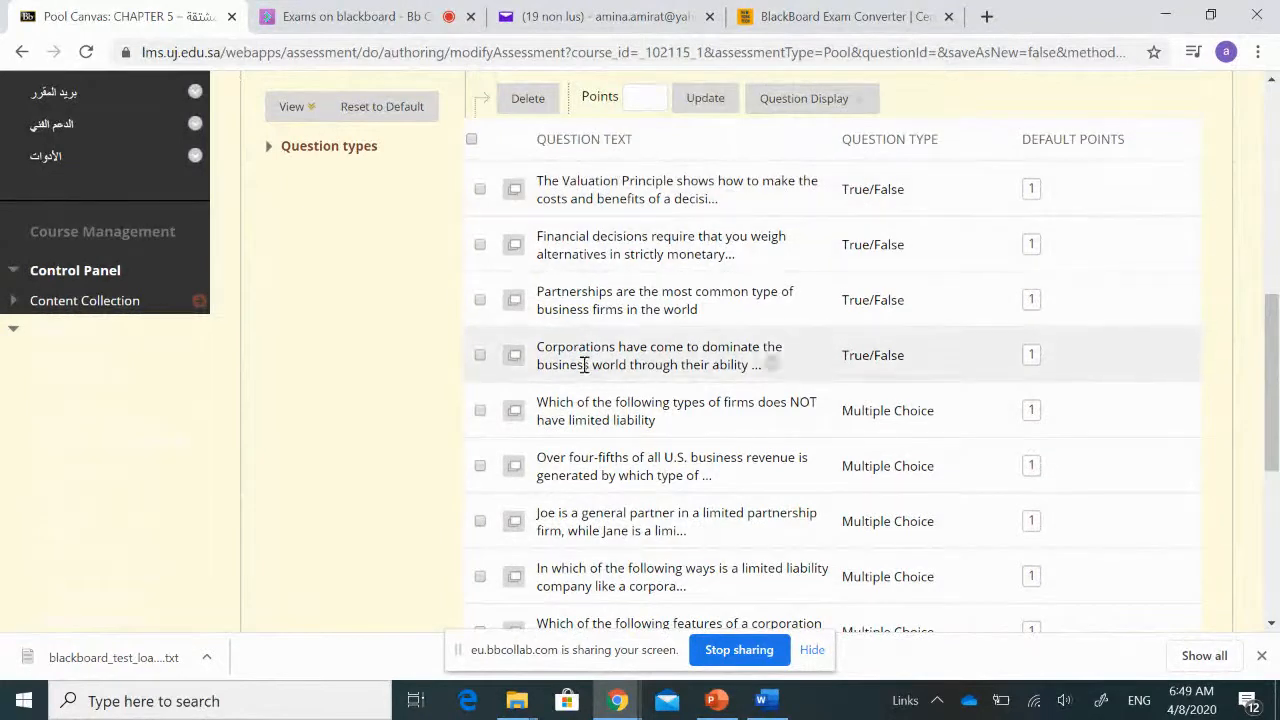
pyautogui.scroll(-2, 966, 437)
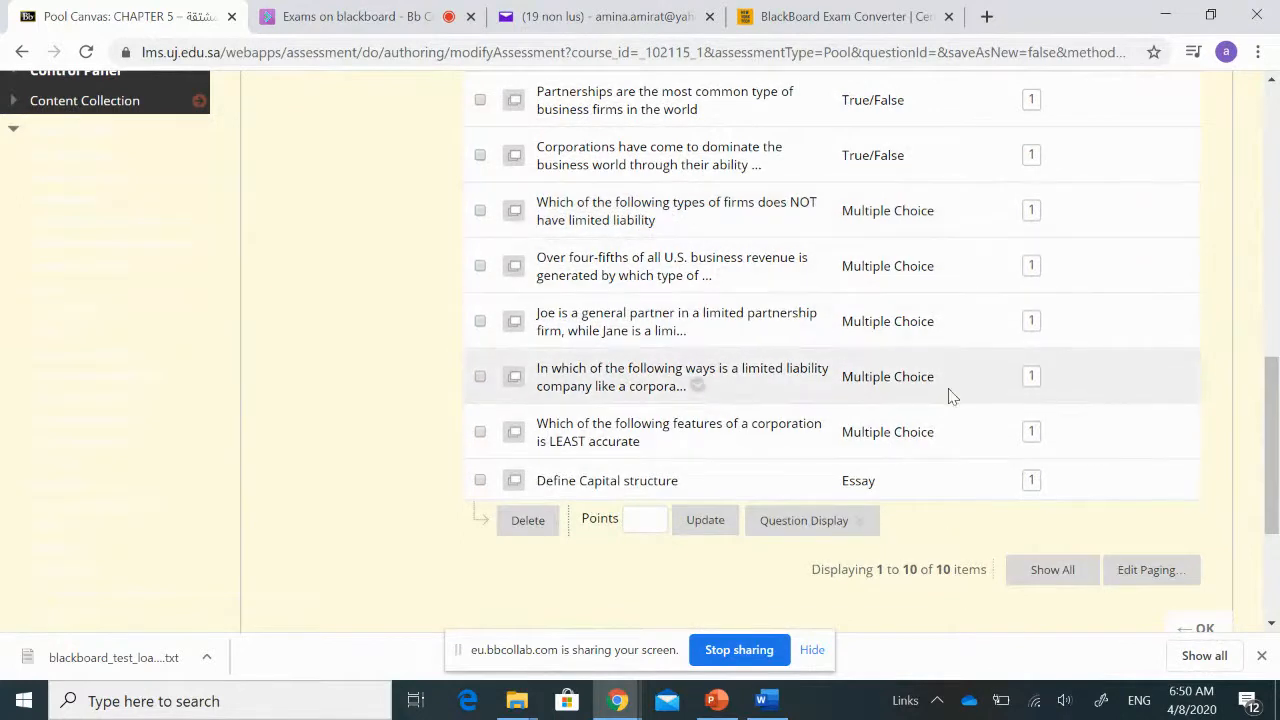
pyautogui.scroll(6, 926, 478)
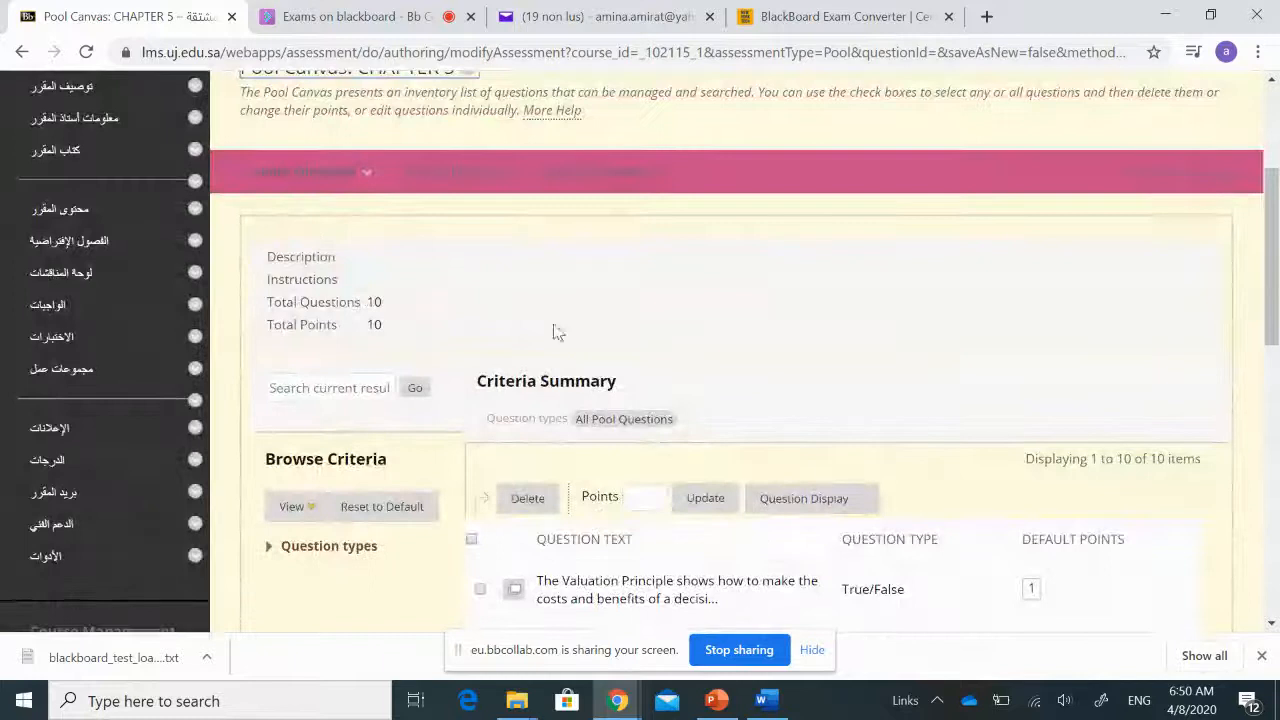
pyautogui.scroll(-8, 1060, 495)
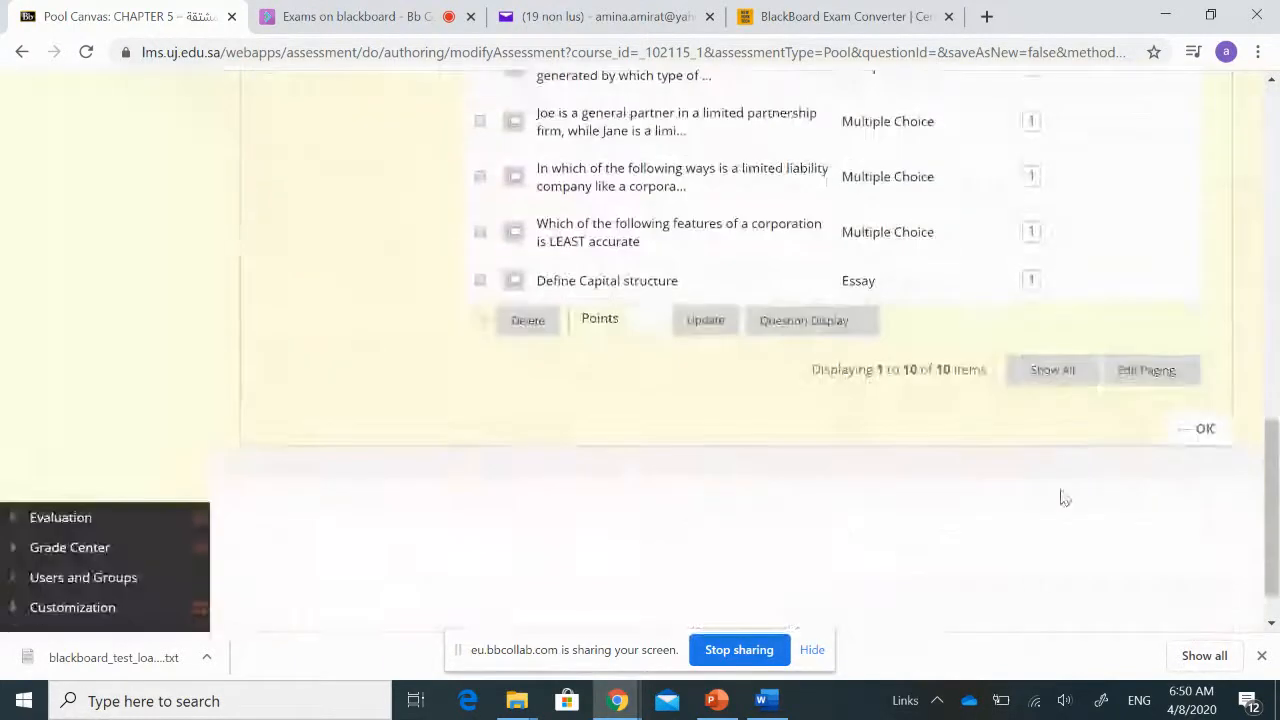
pyautogui.click(1192, 430)
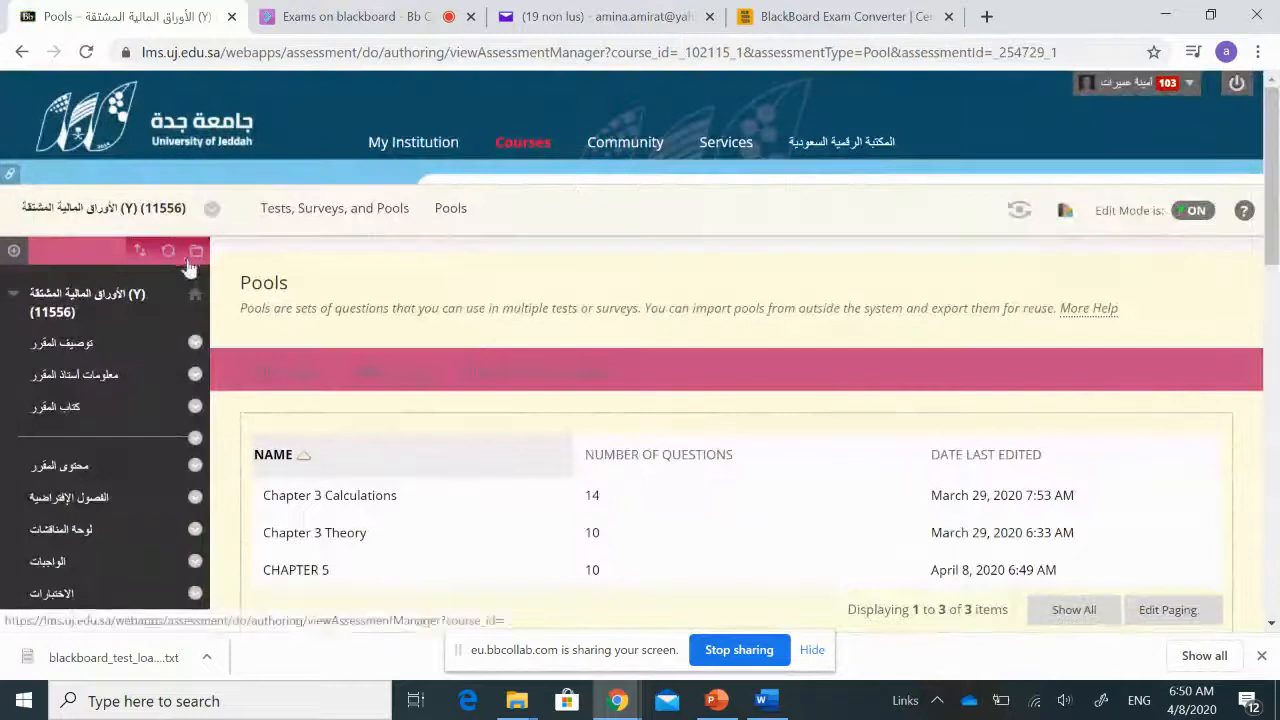
# Step: Open the course's الاختبارات content area and start adding a test assessment to it
pyautogui.scroll(-1, 421, 490)
pyautogui.scroll(-1, 421, 490)
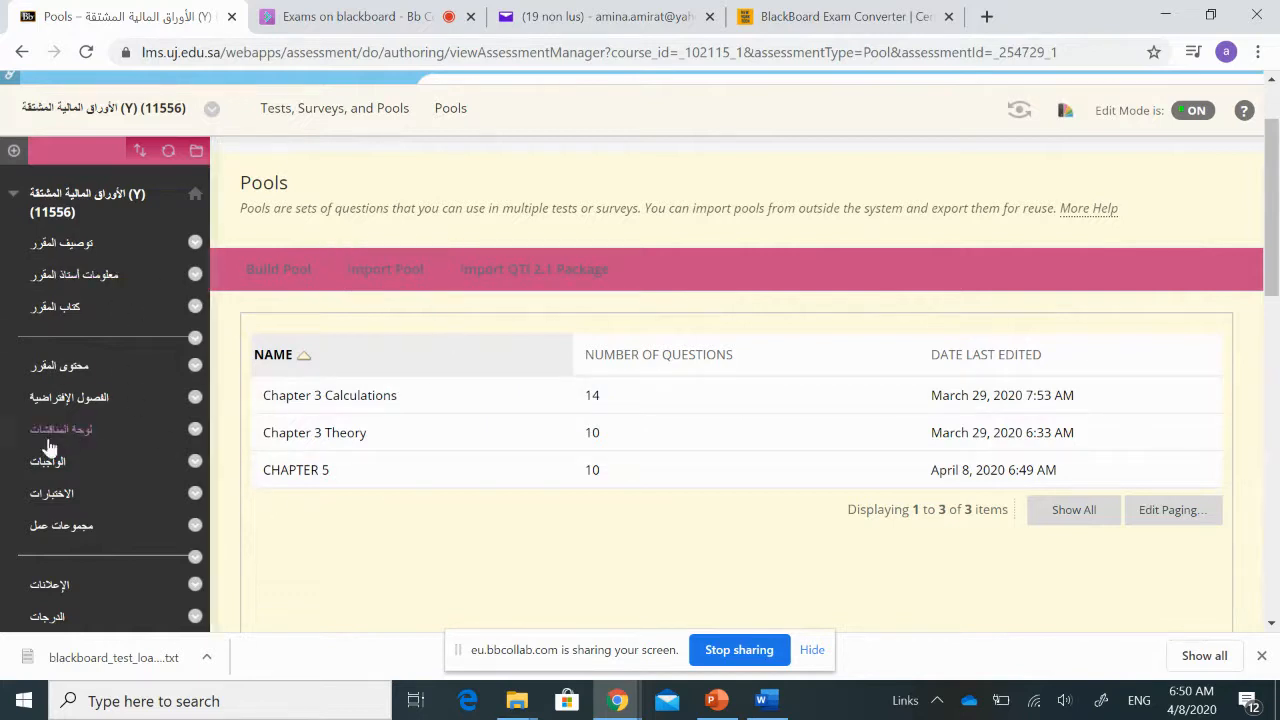
pyautogui.click(60, 500)
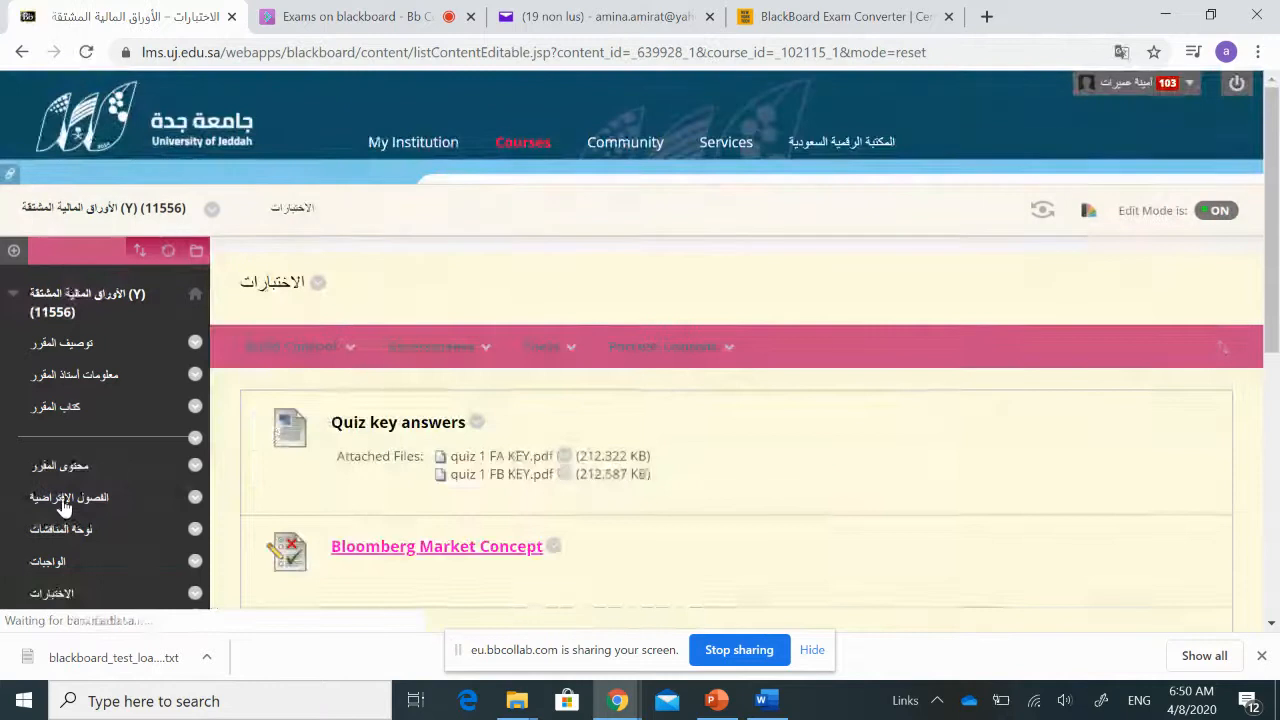
pyautogui.click(430, 346)
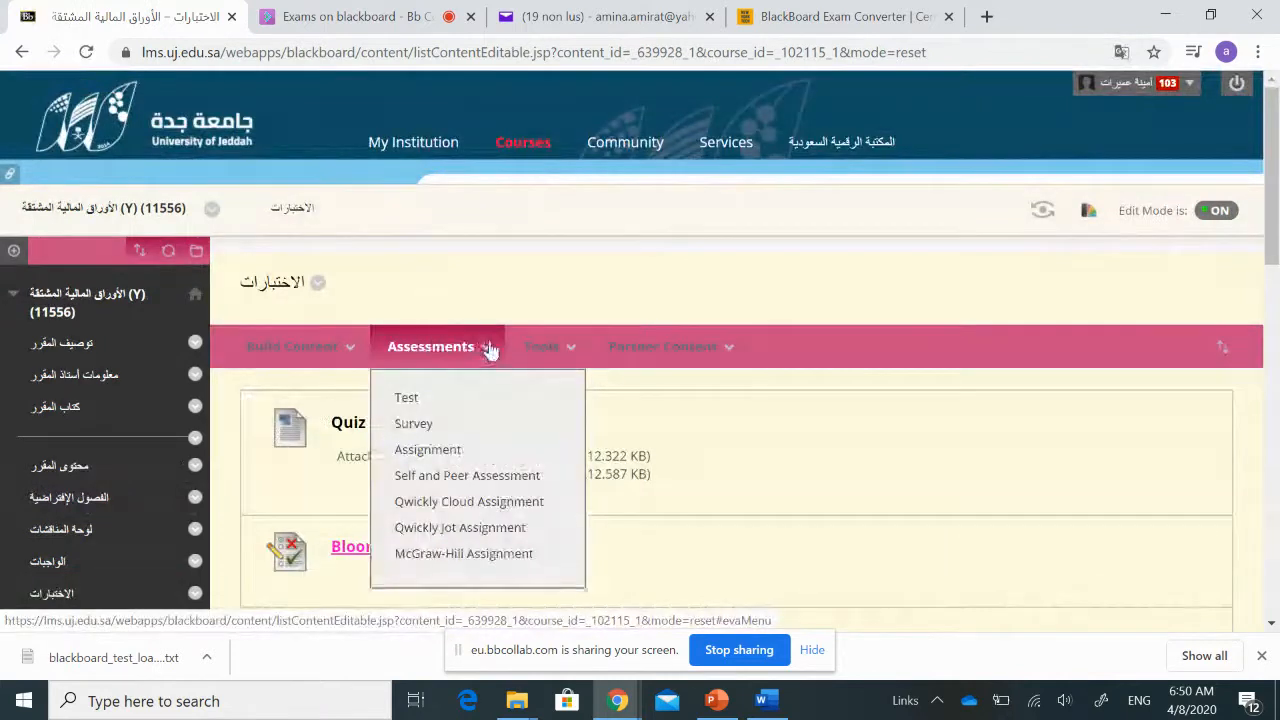
pyautogui.click(447, 399)
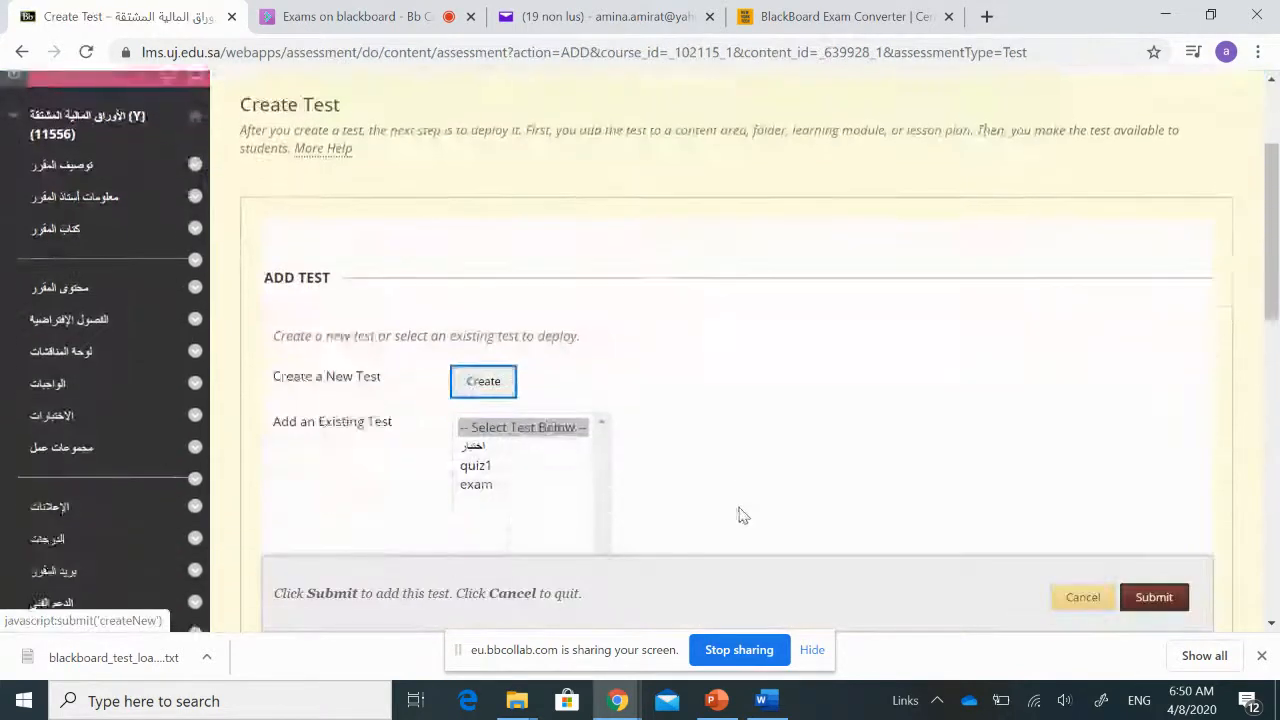
# Step: Create a new test named exam 2, leaving its description and instructions empty
pyautogui.click(481, 366)
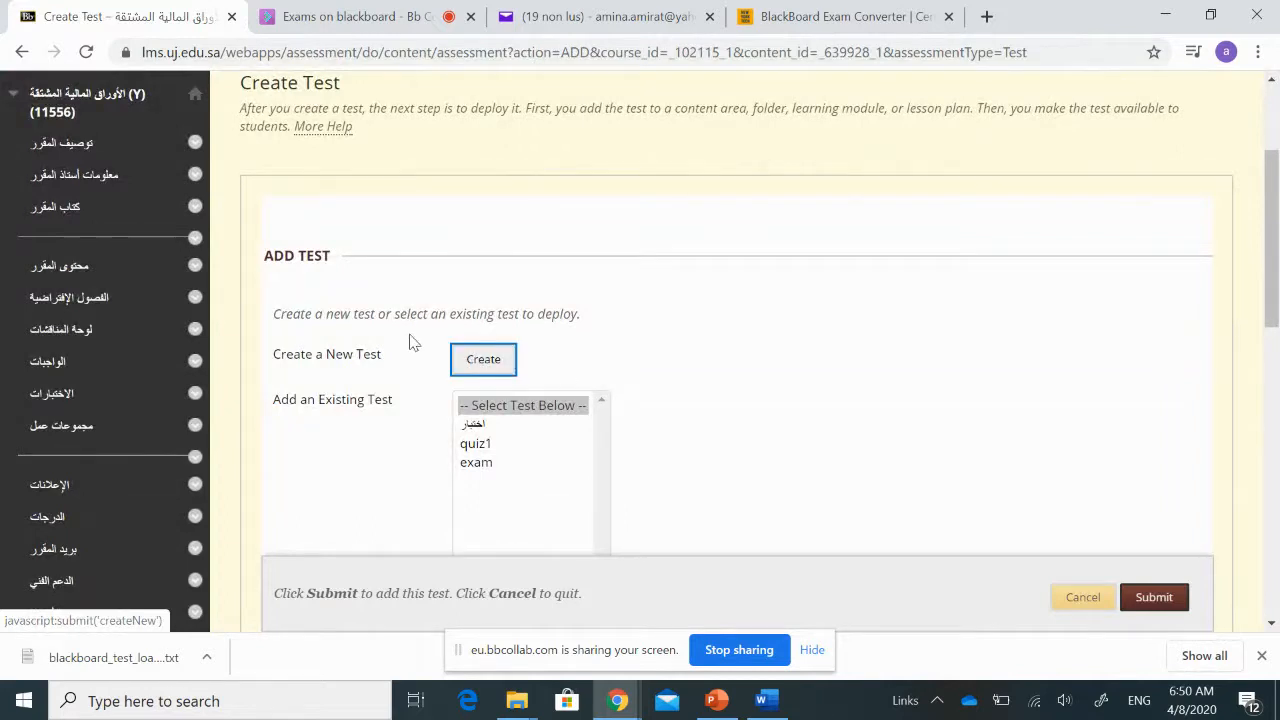
pyautogui.click(484, 463)
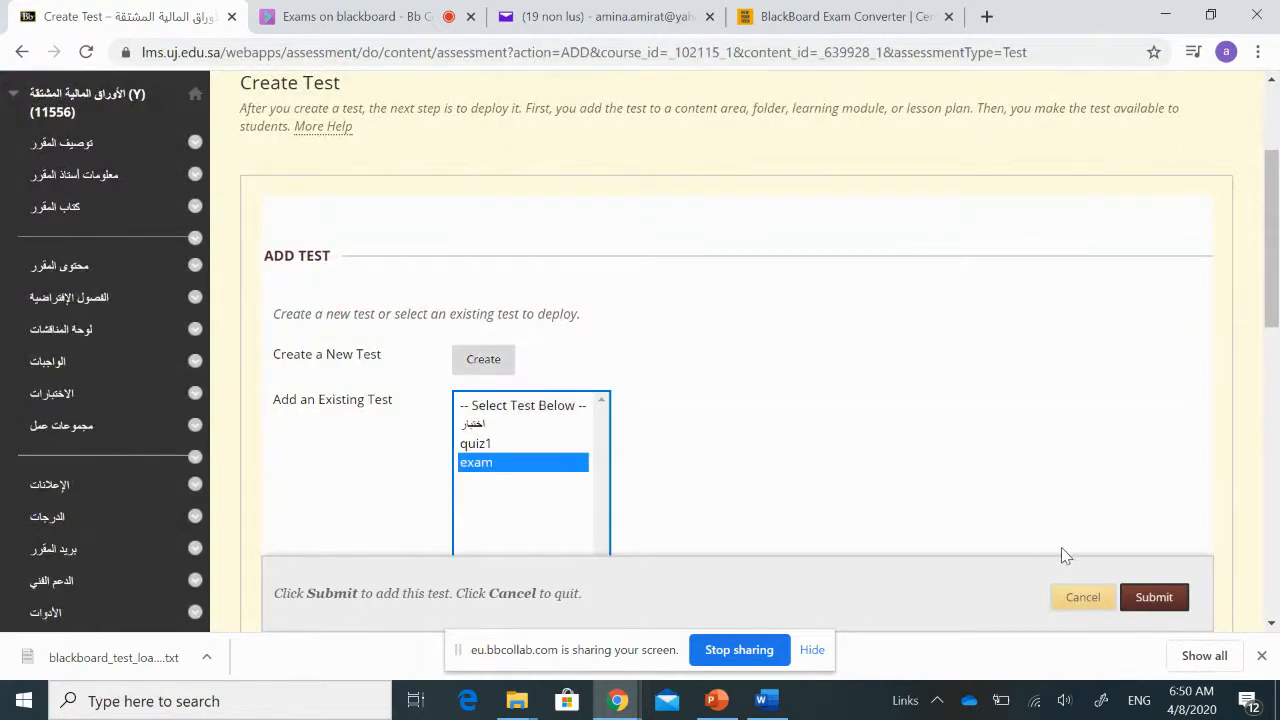
pyautogui.click(481, 360)
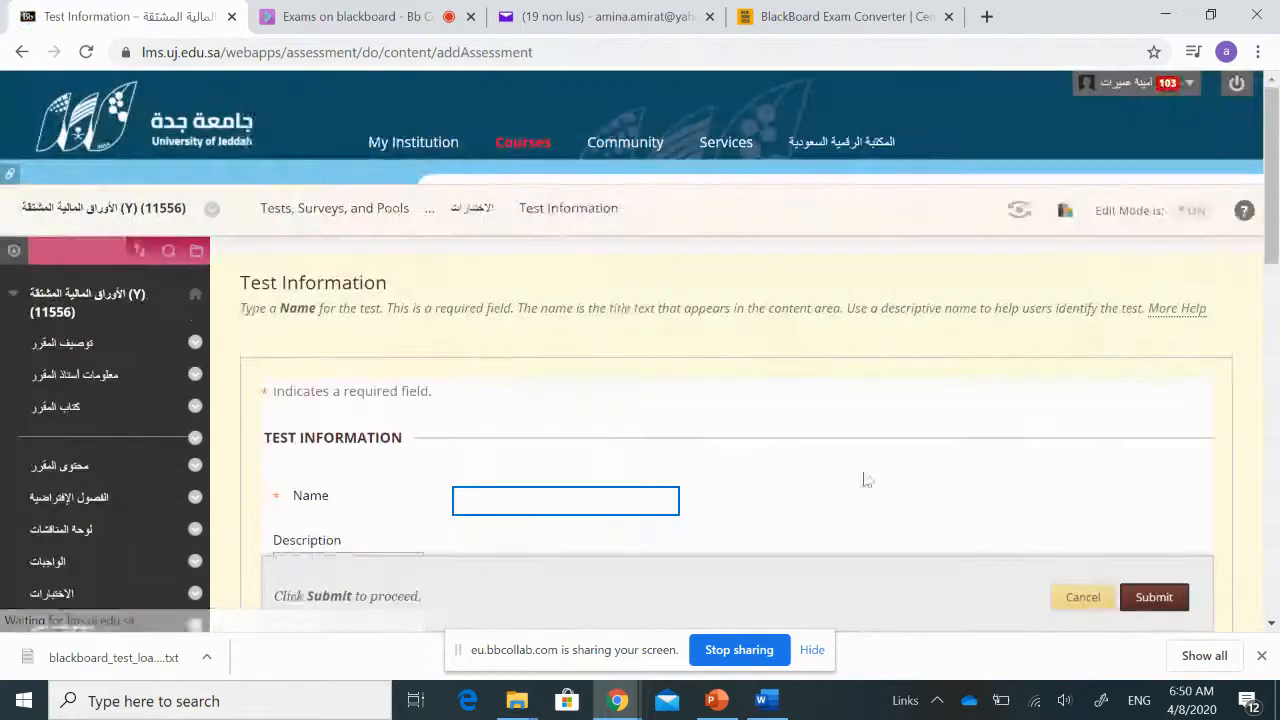
pyautogui.write('exam')
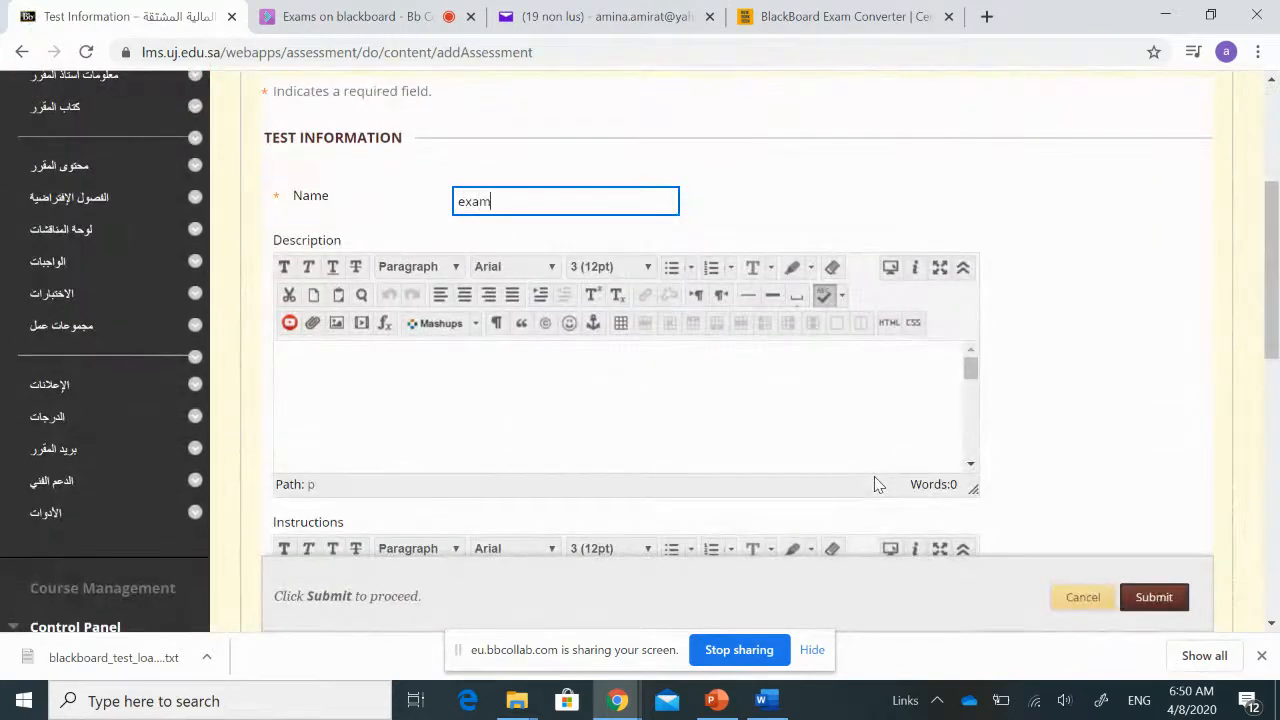
pyautogui.write(' 2')
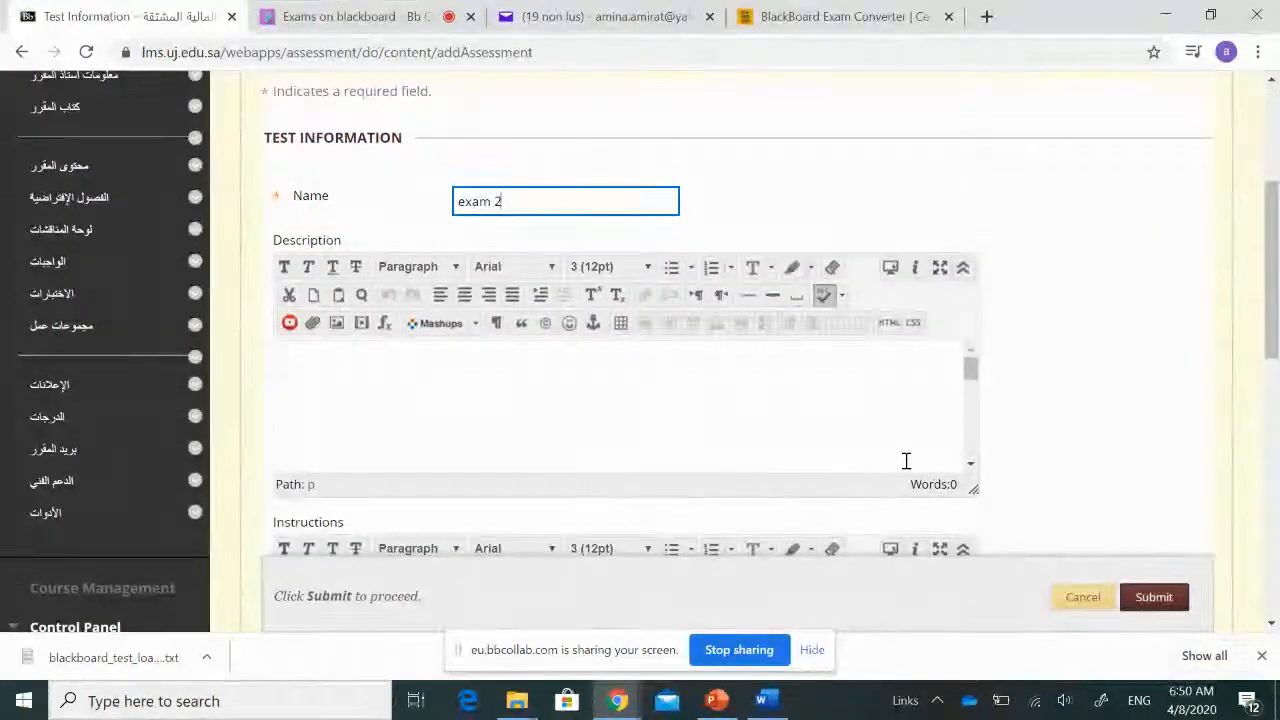
pyautogui.moveTo(1273, 320); pyautogui.dragTo(1276, 460)
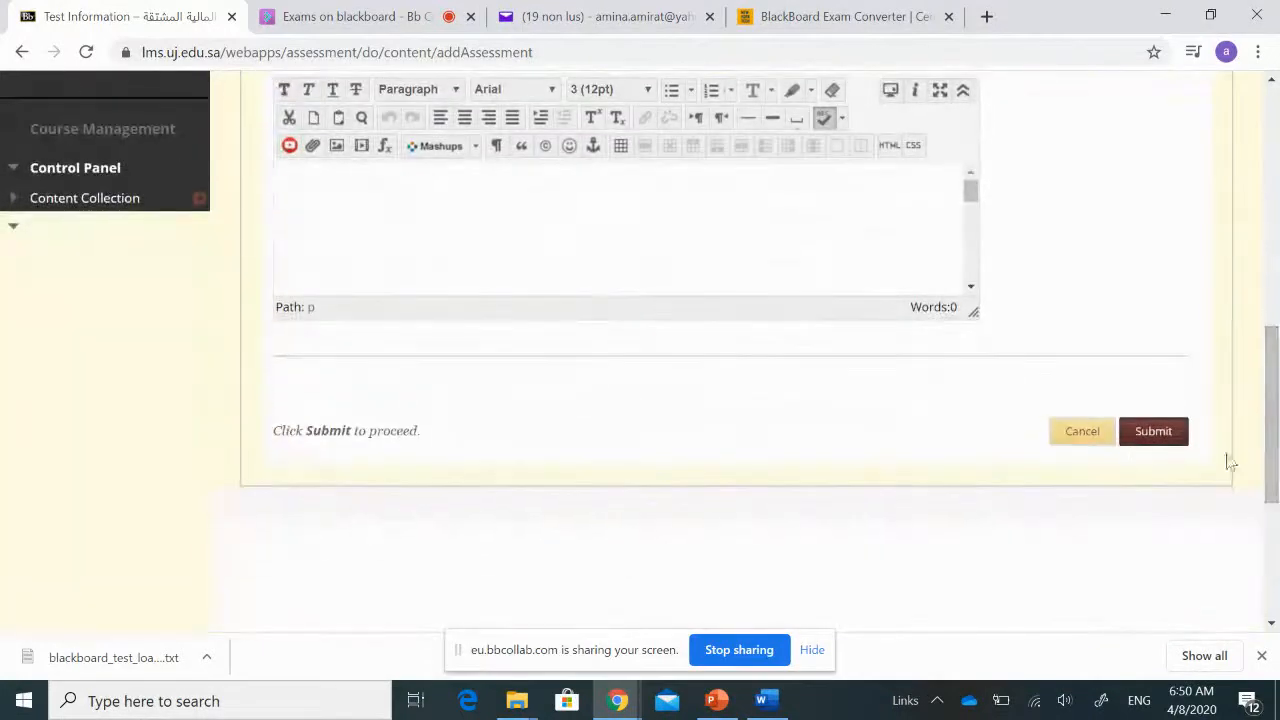
pyautogui.click(1154, 444)
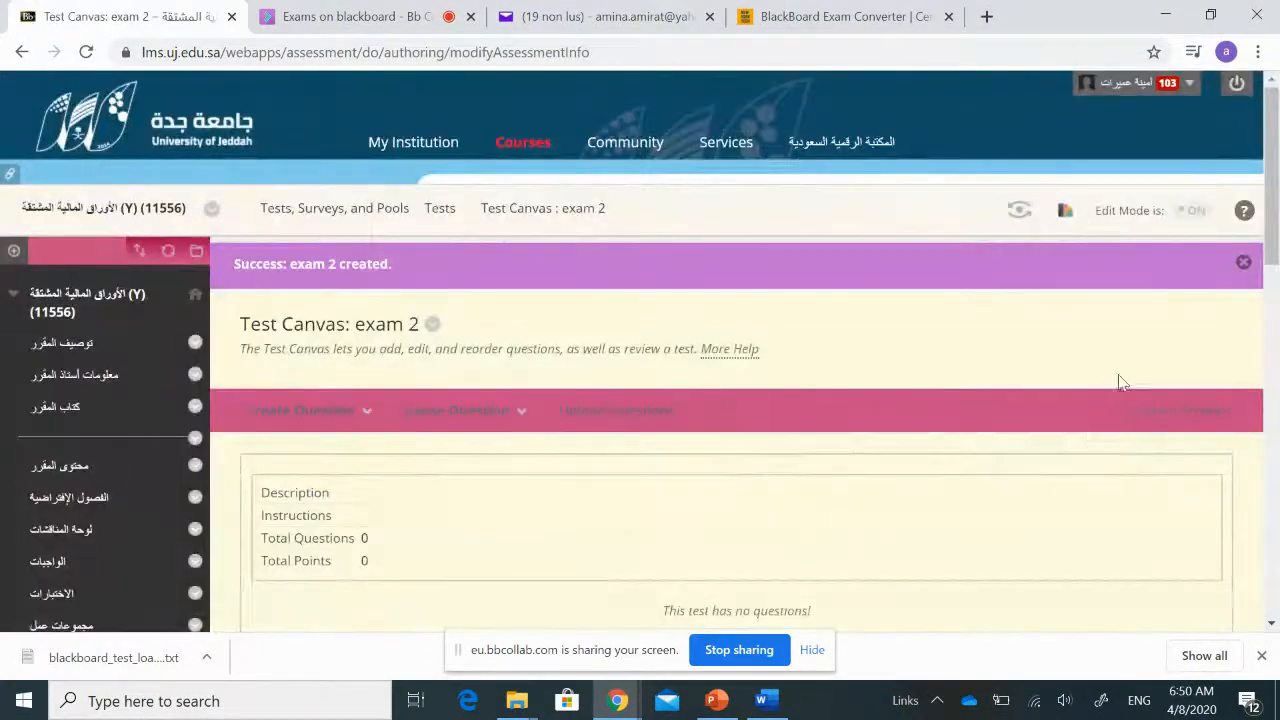
# Step: Open the Create Random Block form for exam 2 and maximize its window
pyautogui.scroll(-1, 1110, 384)
pyautogui.click(316, 324)
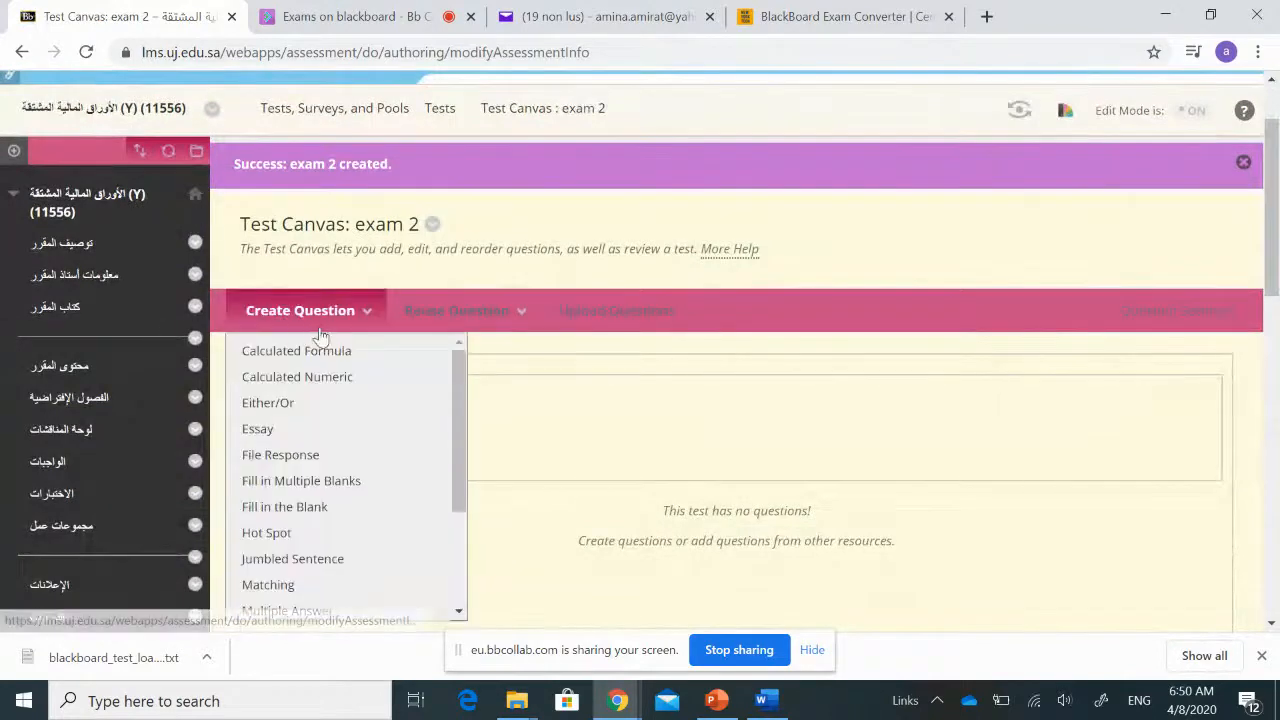
pyautogui.click(508, 312)
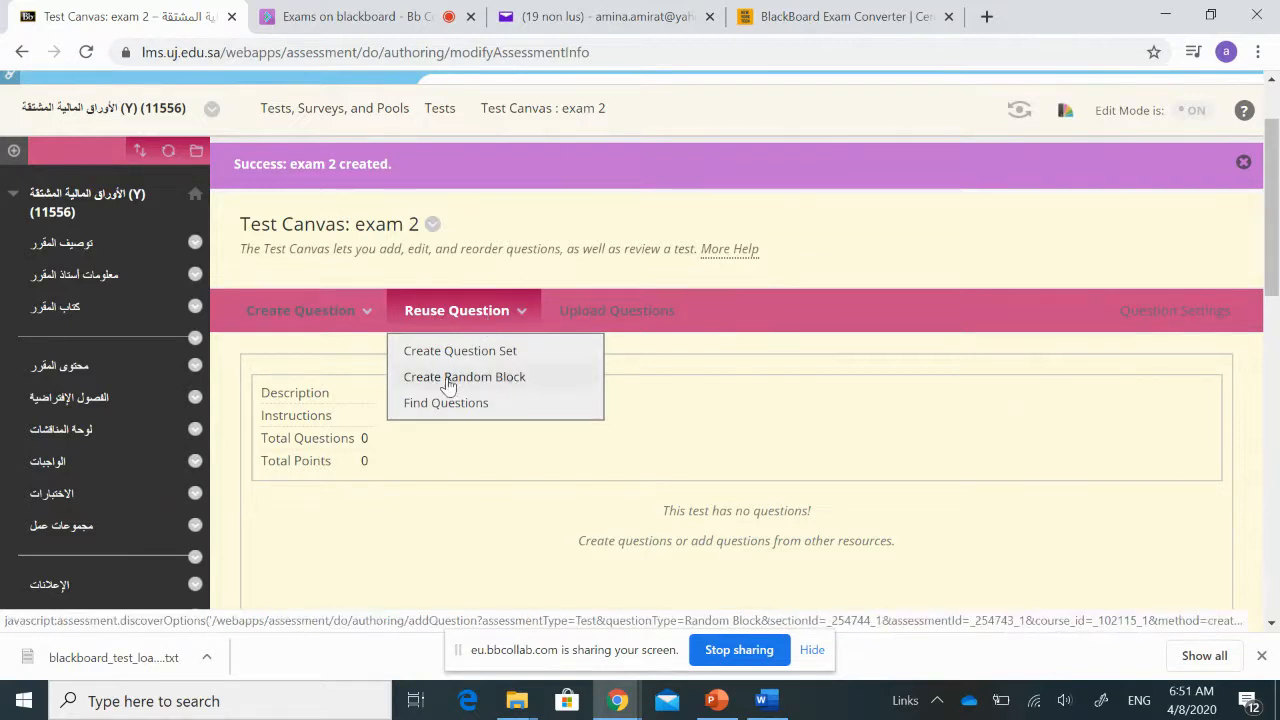
pyautogui.click(505, 386)
pyautogui.moveTo(470, 326)
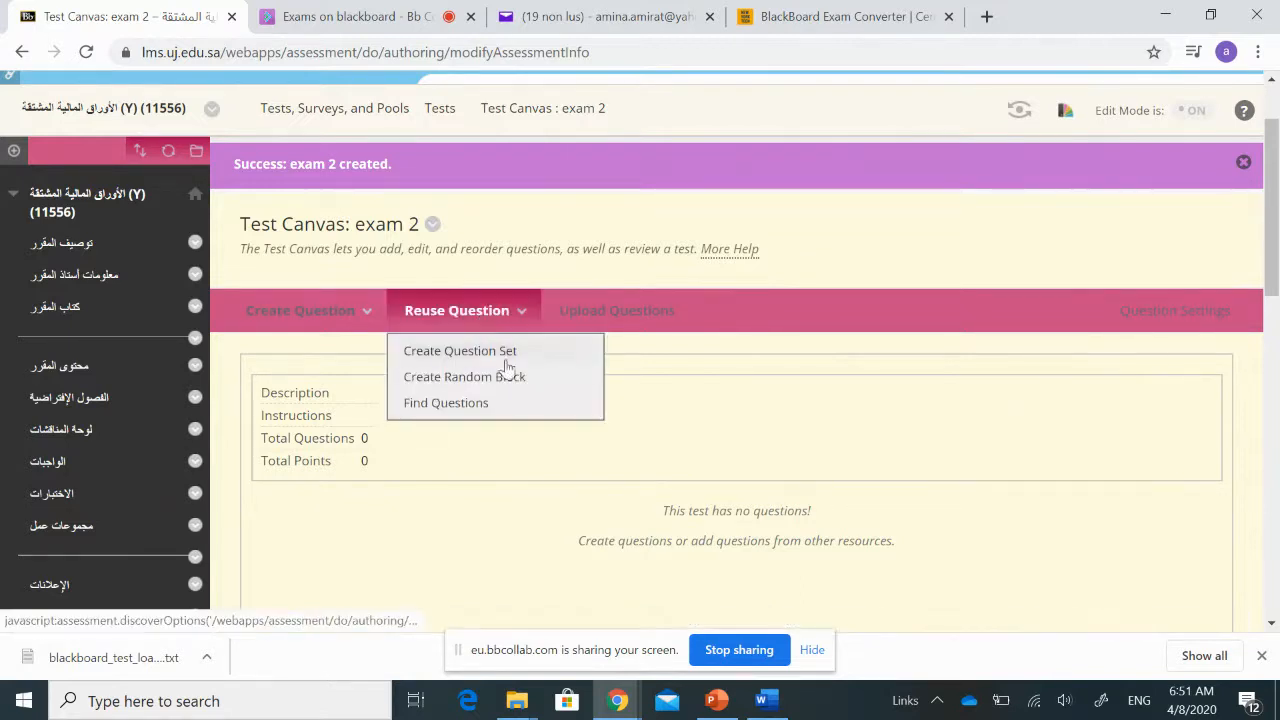
pyautogui.click(464, 377)
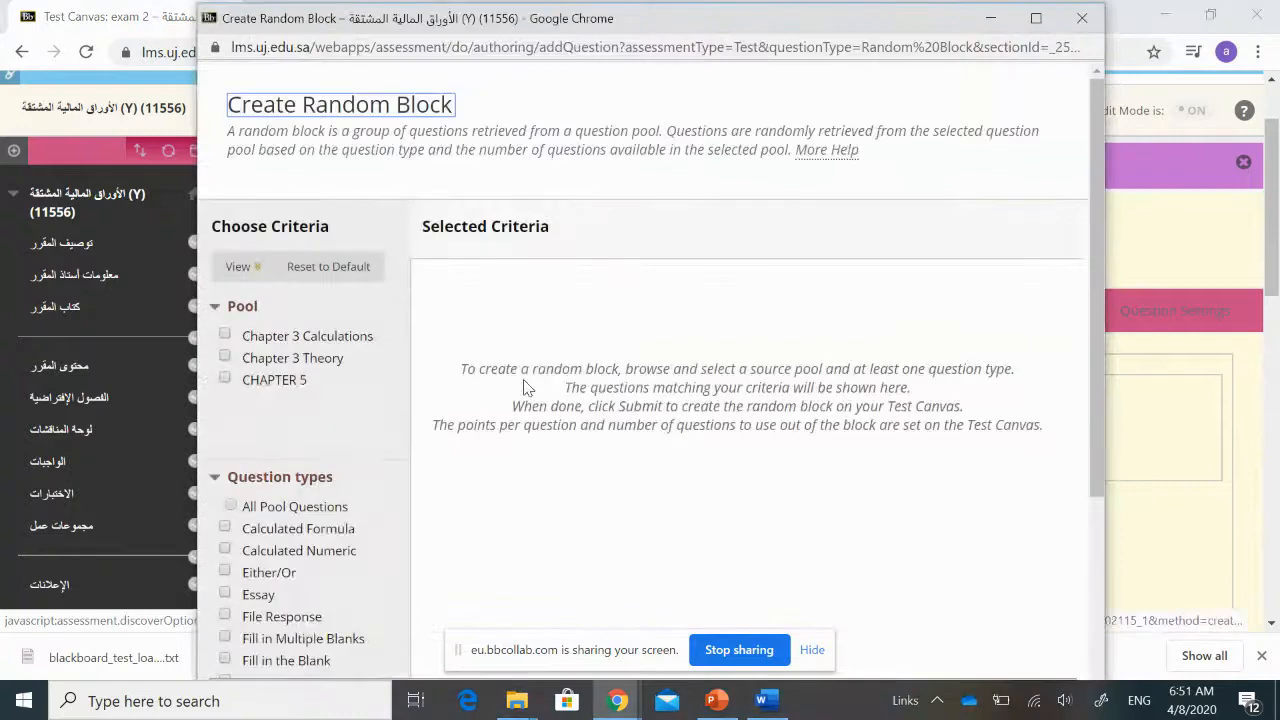
pyautogui.click(1036, 18)
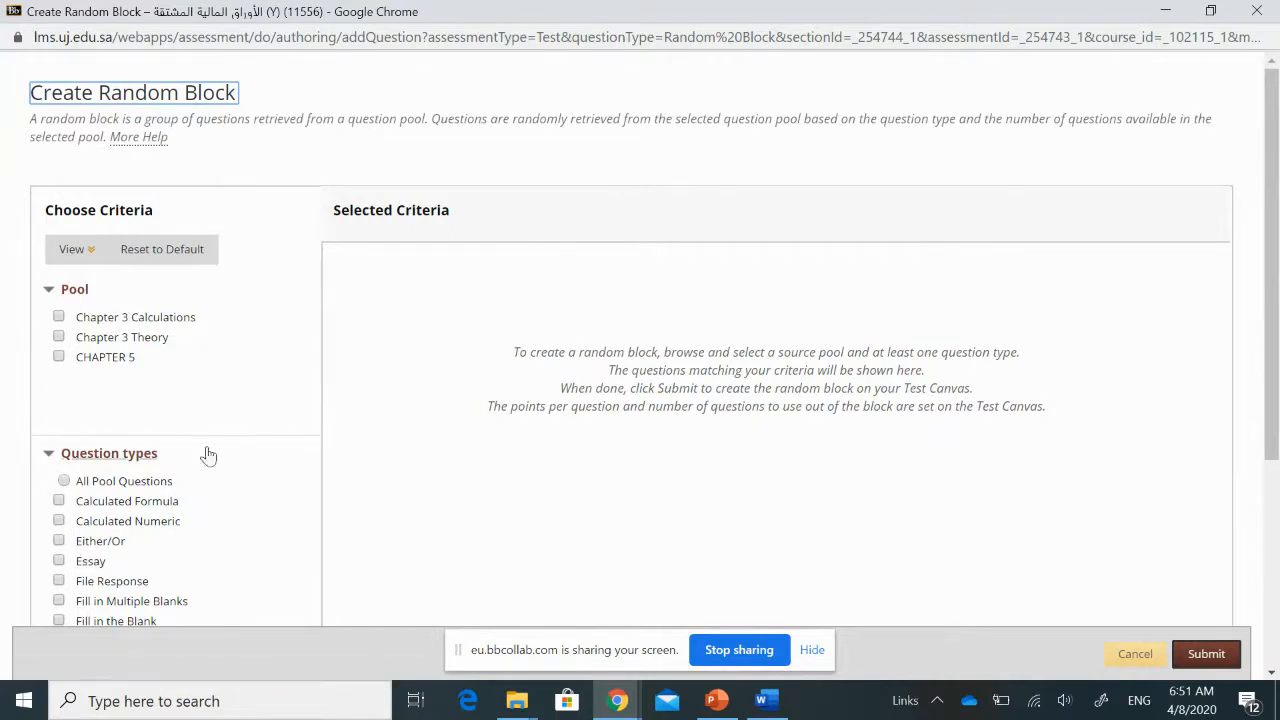
# Step: Add a random block to exam 2 from the Chapter 3 Calculations pool, using All Pool Questions
pyautogui.click(59, 318)
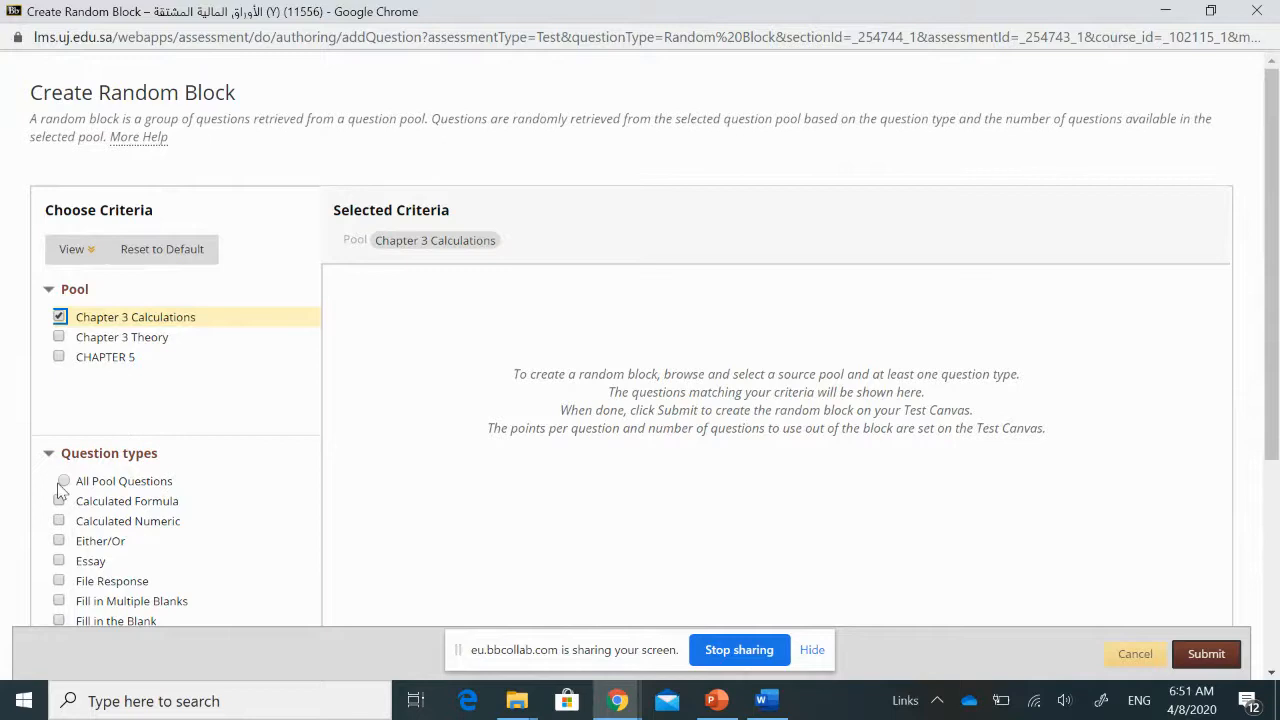
pyautogui.scroll(-3, 130, 478)
pyautogui.scroll(1, 52, 378)
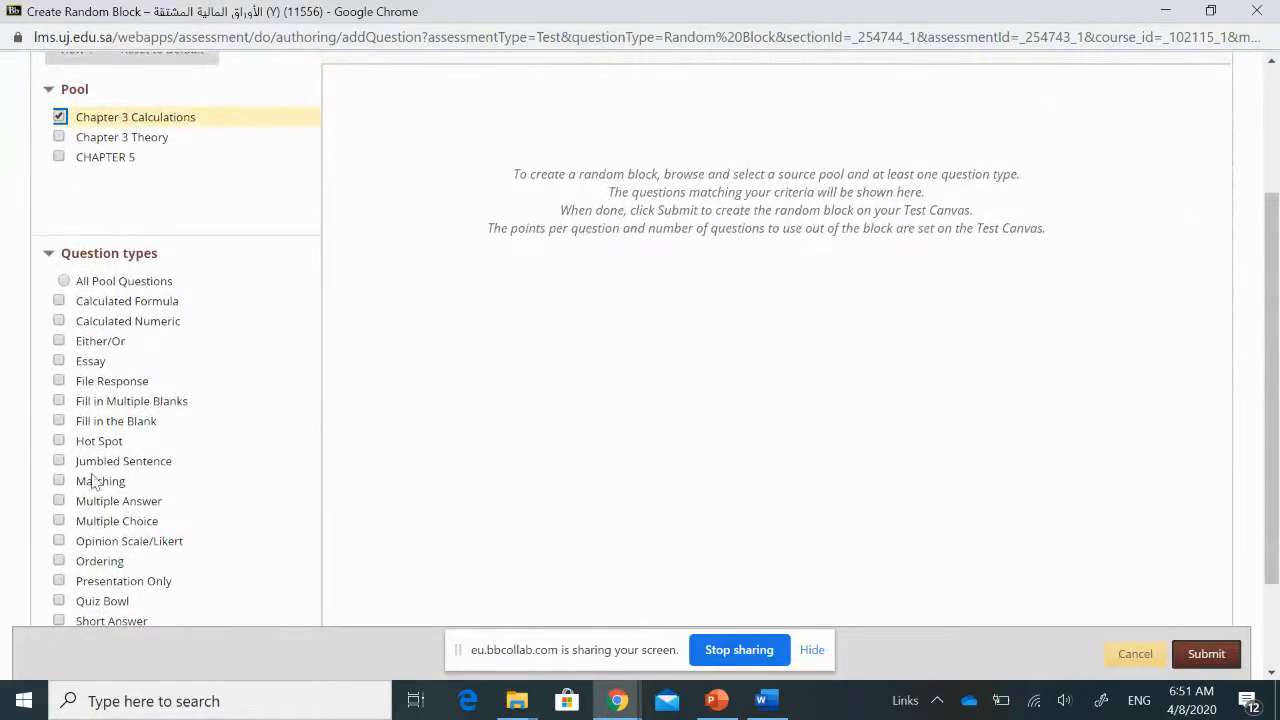
pyautogui.click(63, 281)
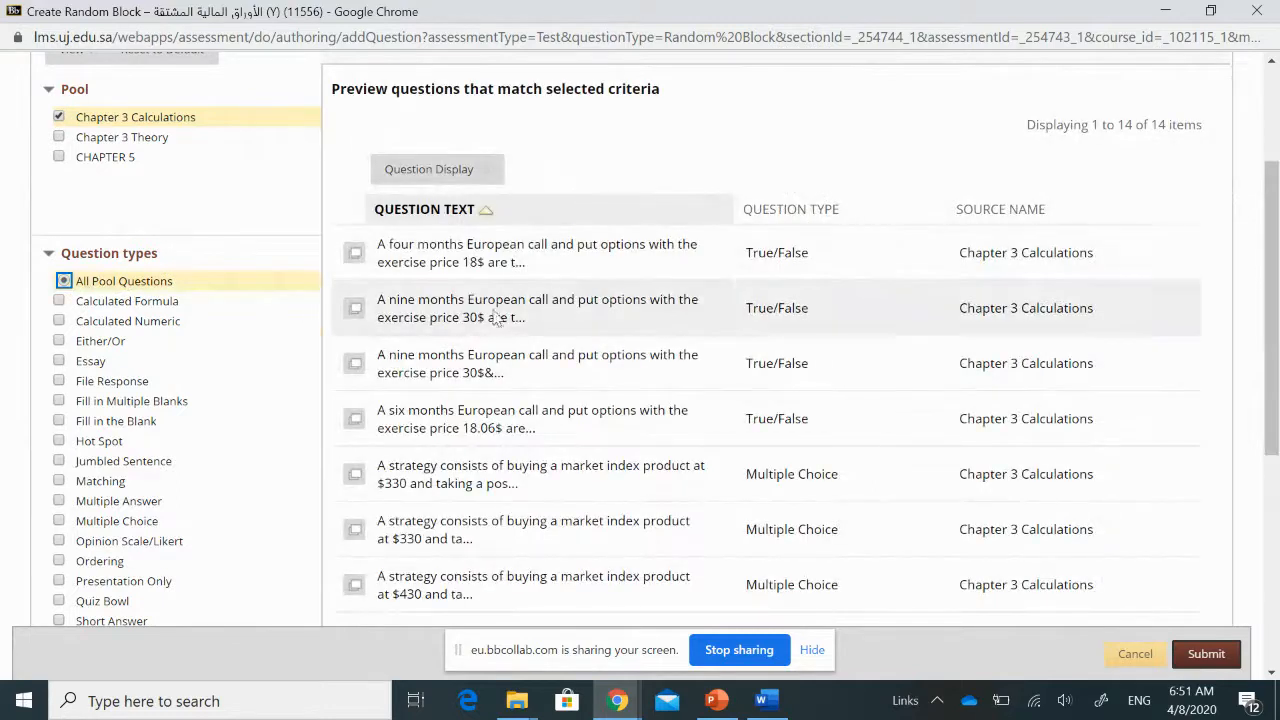
pyautogui.scroll(-1, 1262, 232)
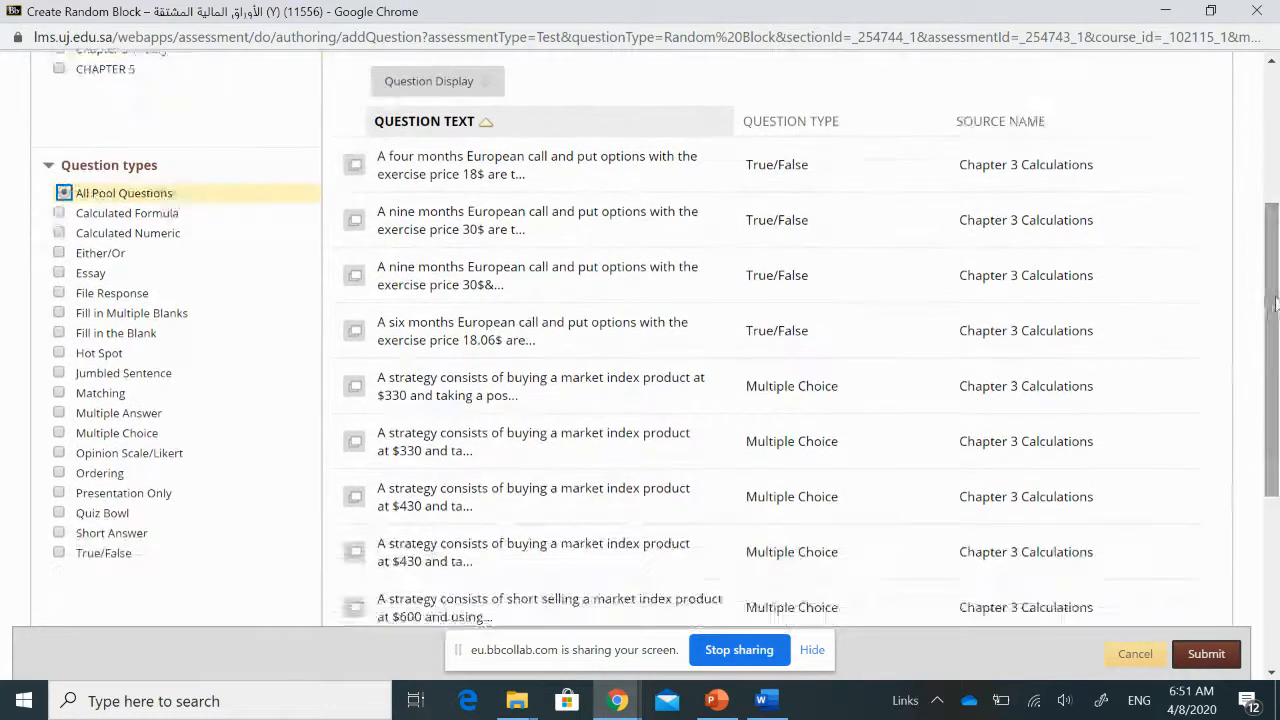
pyautogui.click(1206, 655)
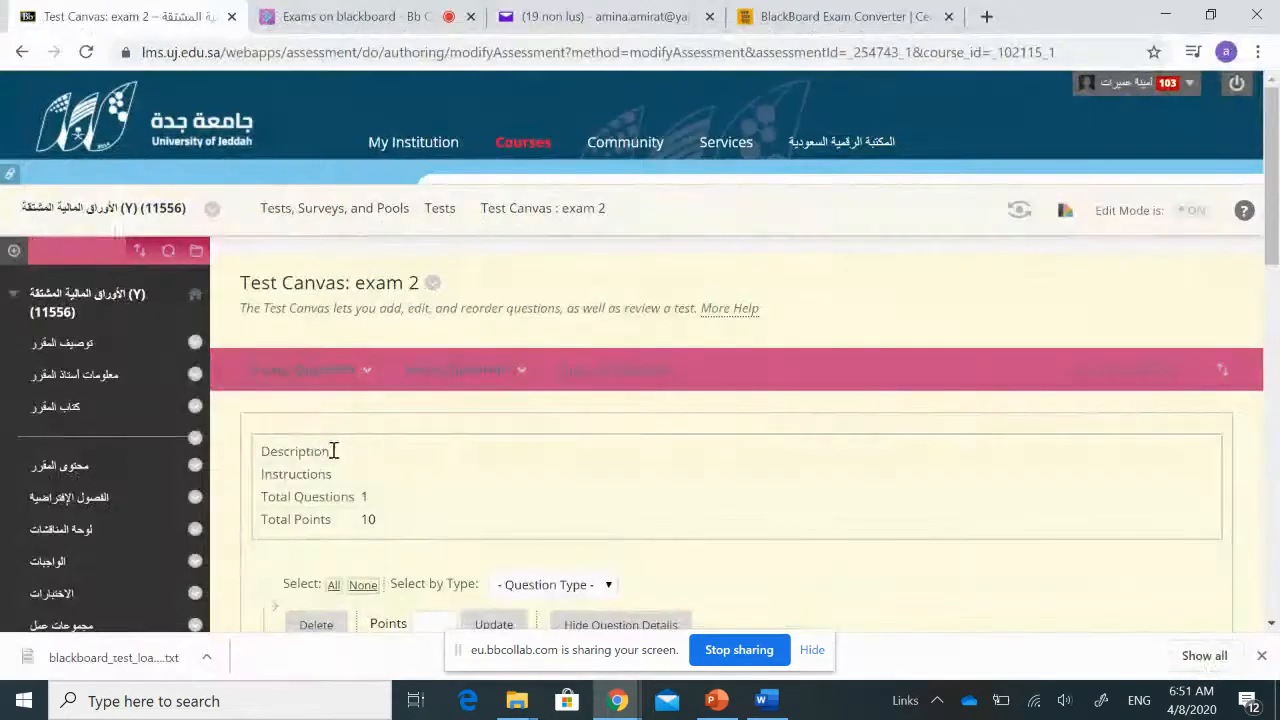
# Step: Add a second random block to exam 2 from the CHAPTER 5 pool, using All Pool Questions
pyautogui.scroll(-2, 446, 472)
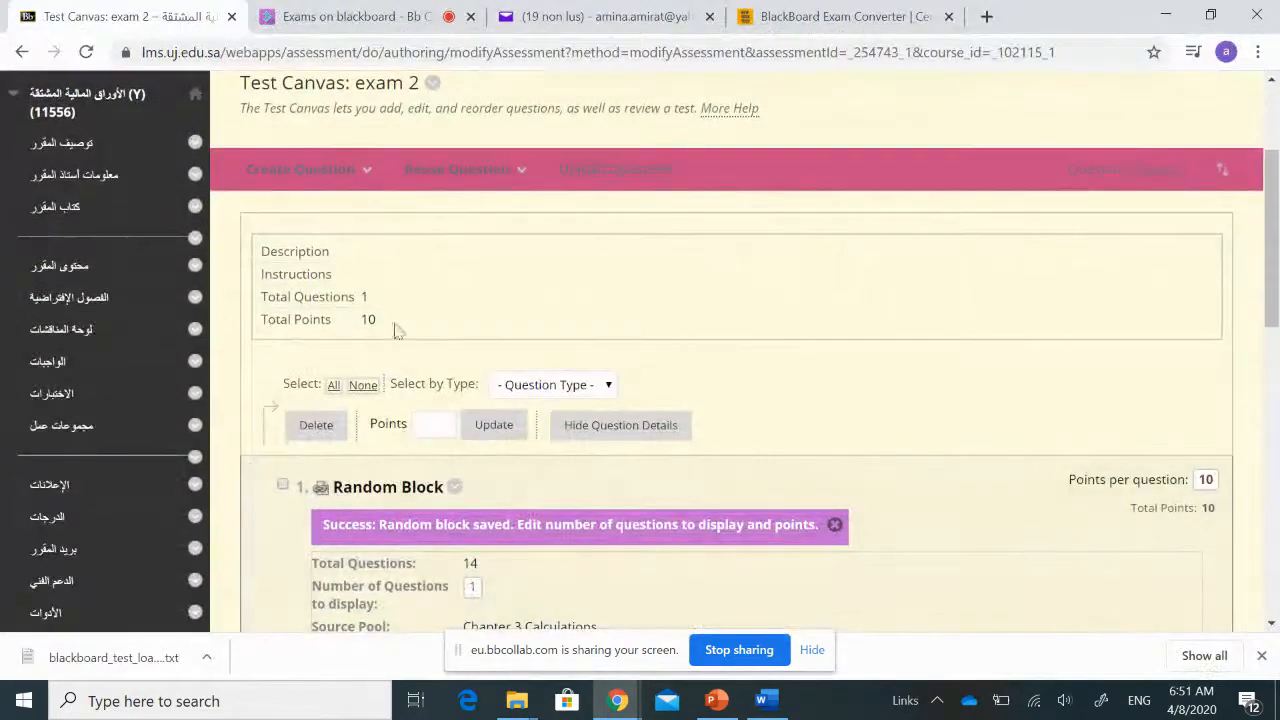
pyautogui.scroll(2, 371, 283)
pyautogui.click(390, 274)
pyautogui.click(512, 271)
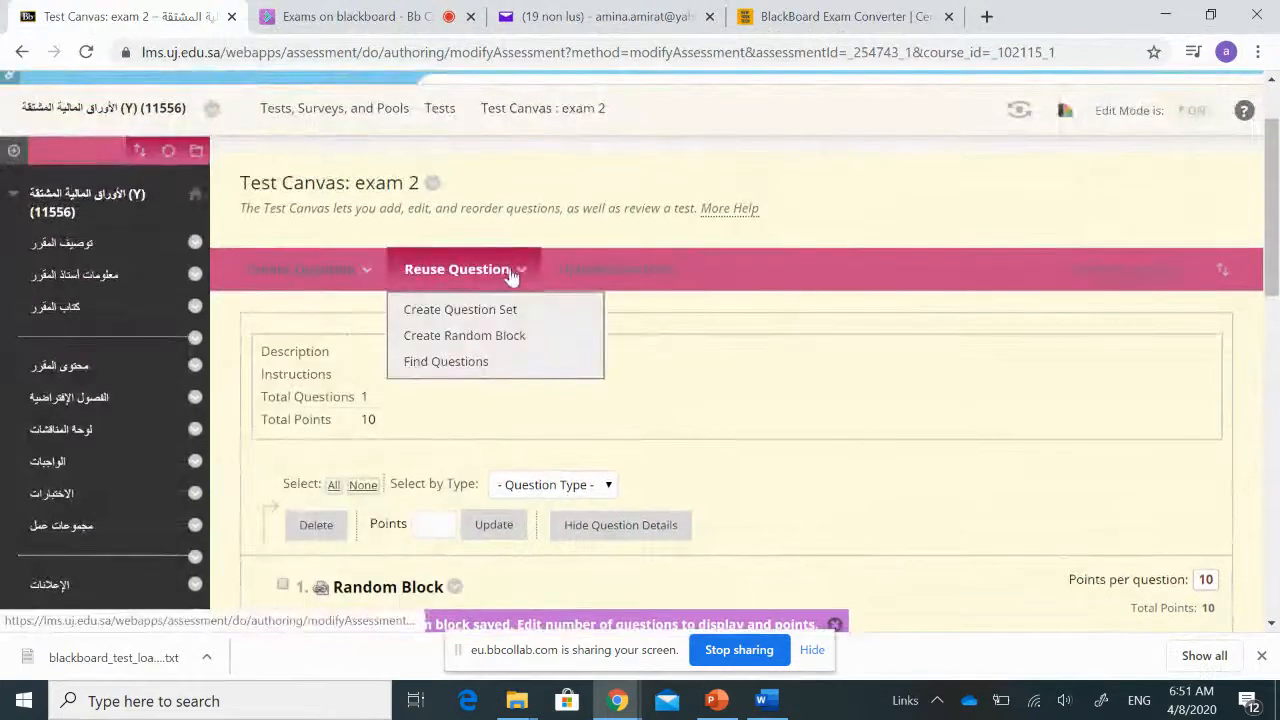
pyautogui.click(500, 335)
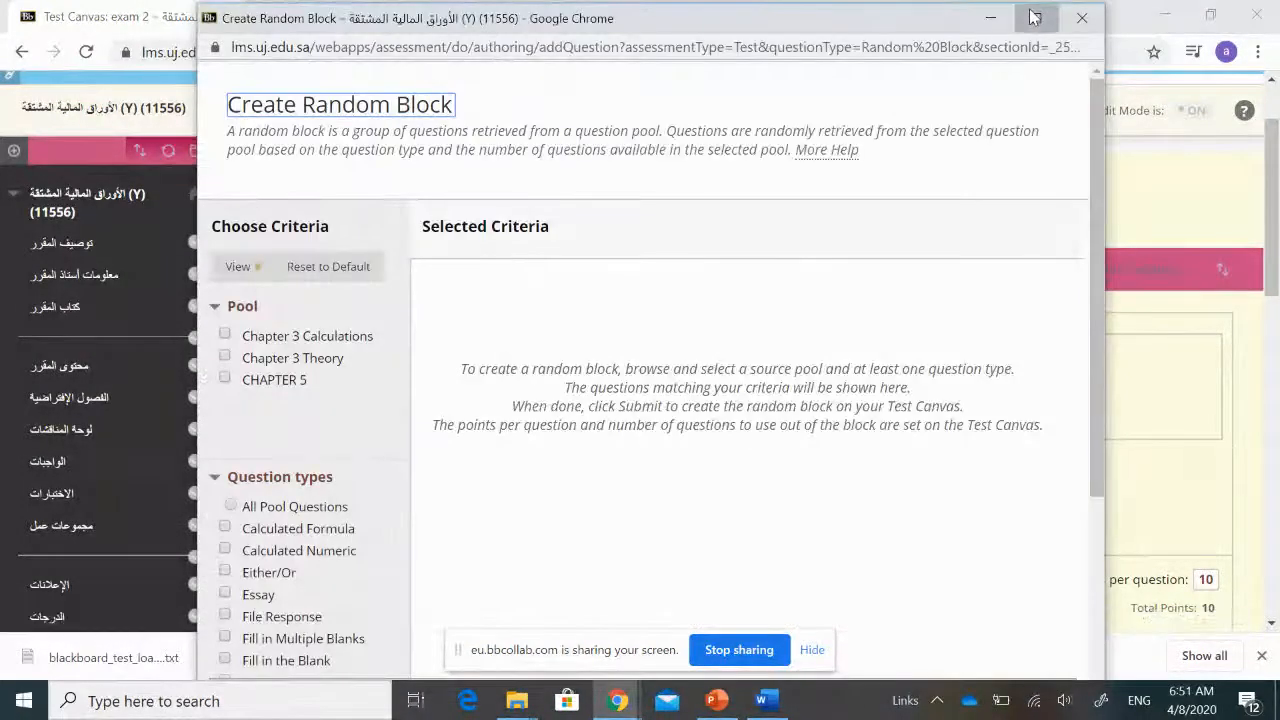
pyautogui.click(1036, 18)
pyautogui.click(72, 360)
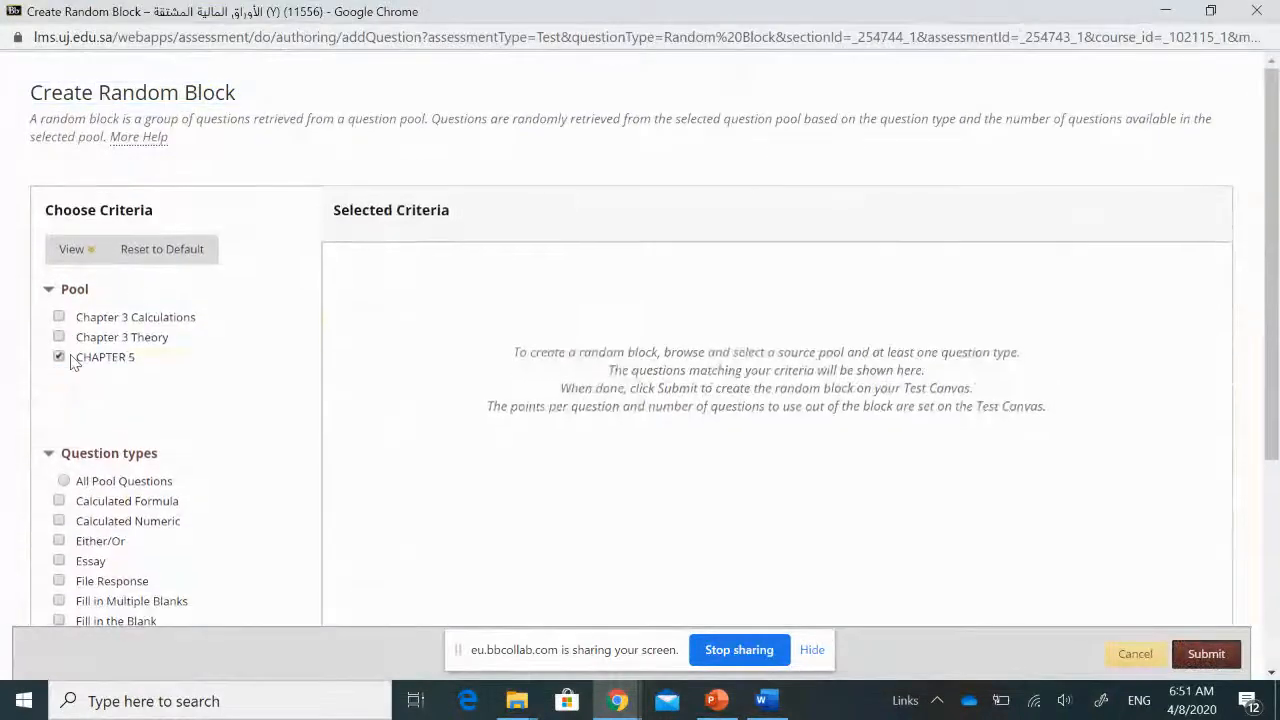
pyautogui.click(60, 481)
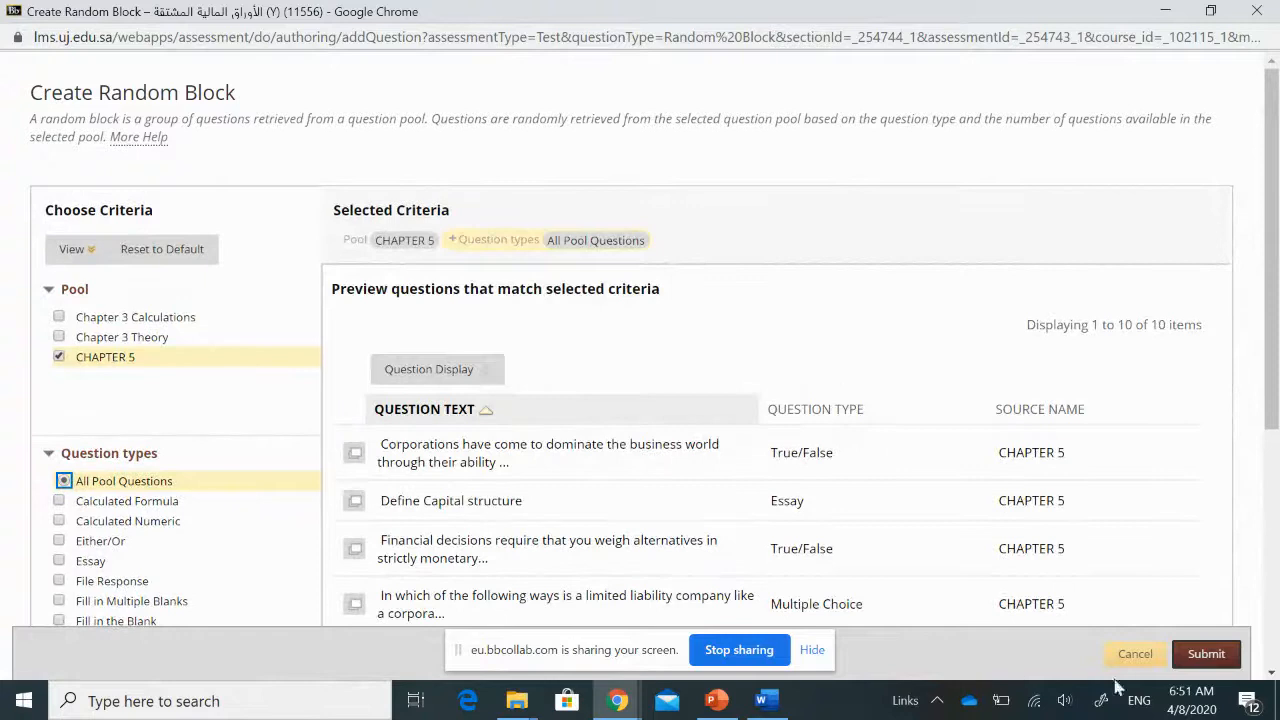
pyautogui.click(1195, 655)
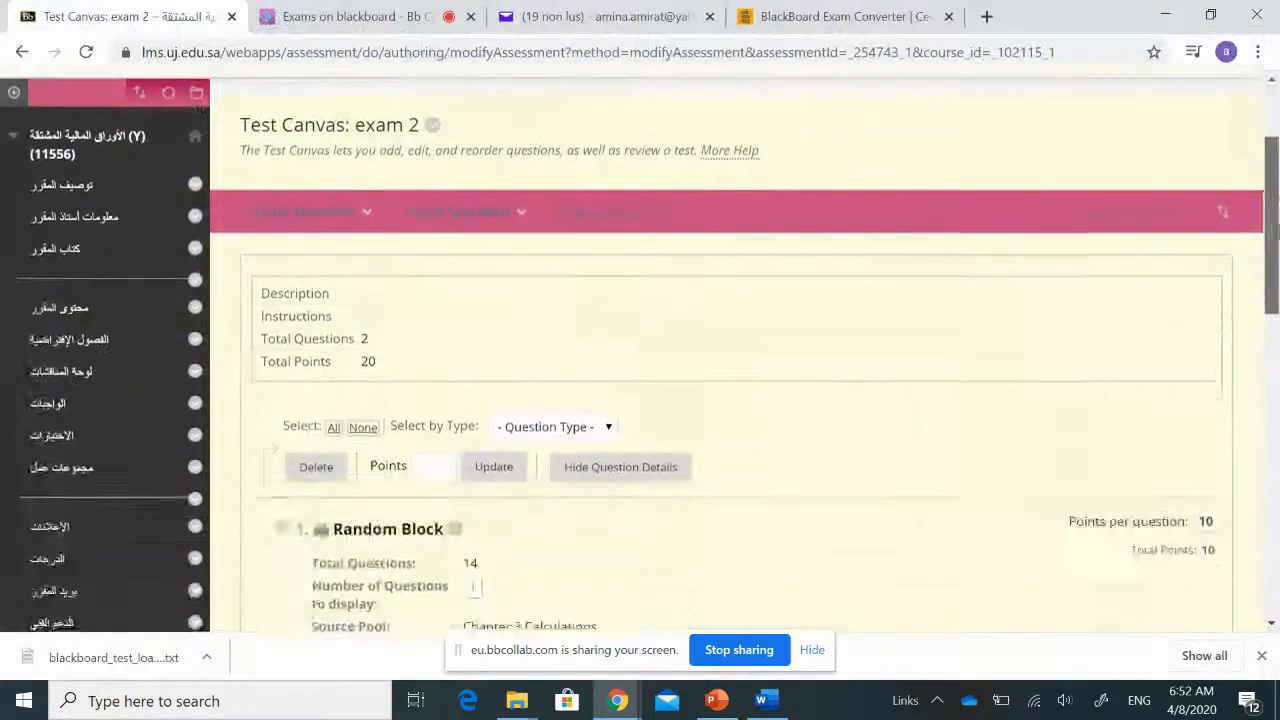
# Step: Set the Chapter 3 Calculations random block to display 6 questions at 1 point per question
pyautogui.moveTo(1275, 230); pyautogui.dragTo(1275, 353)
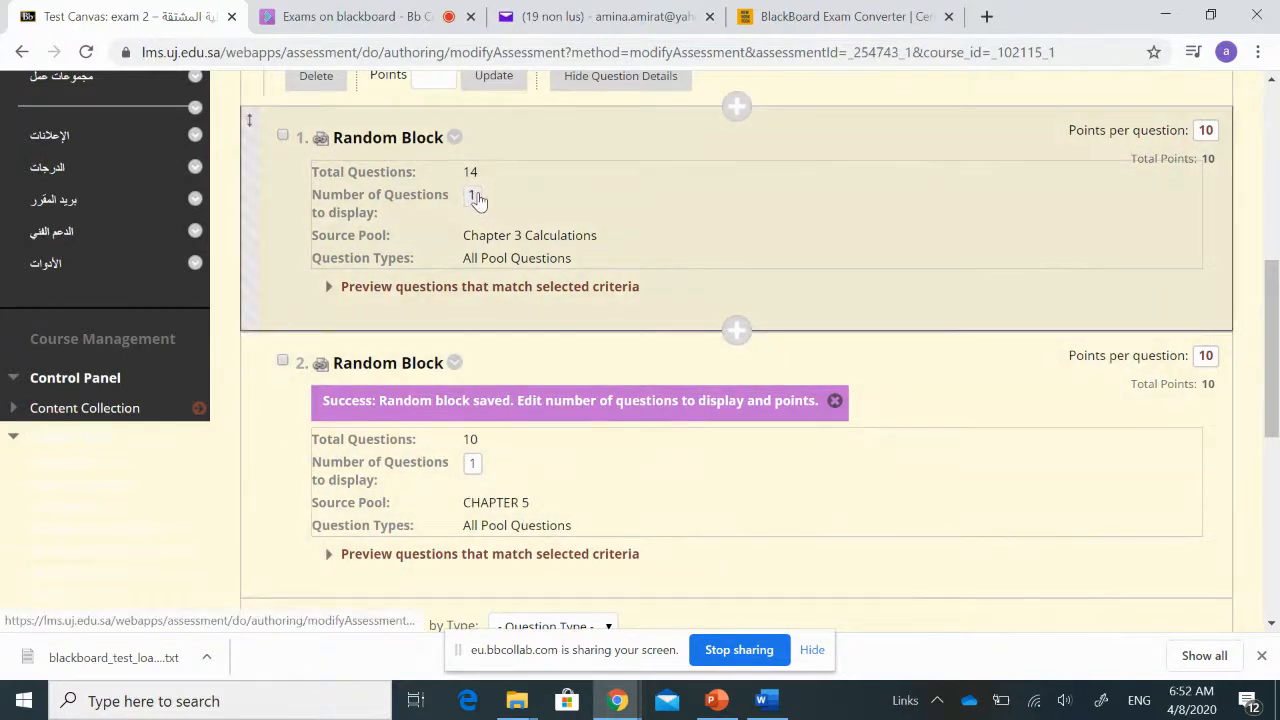
pyautogui.click(477, 200)
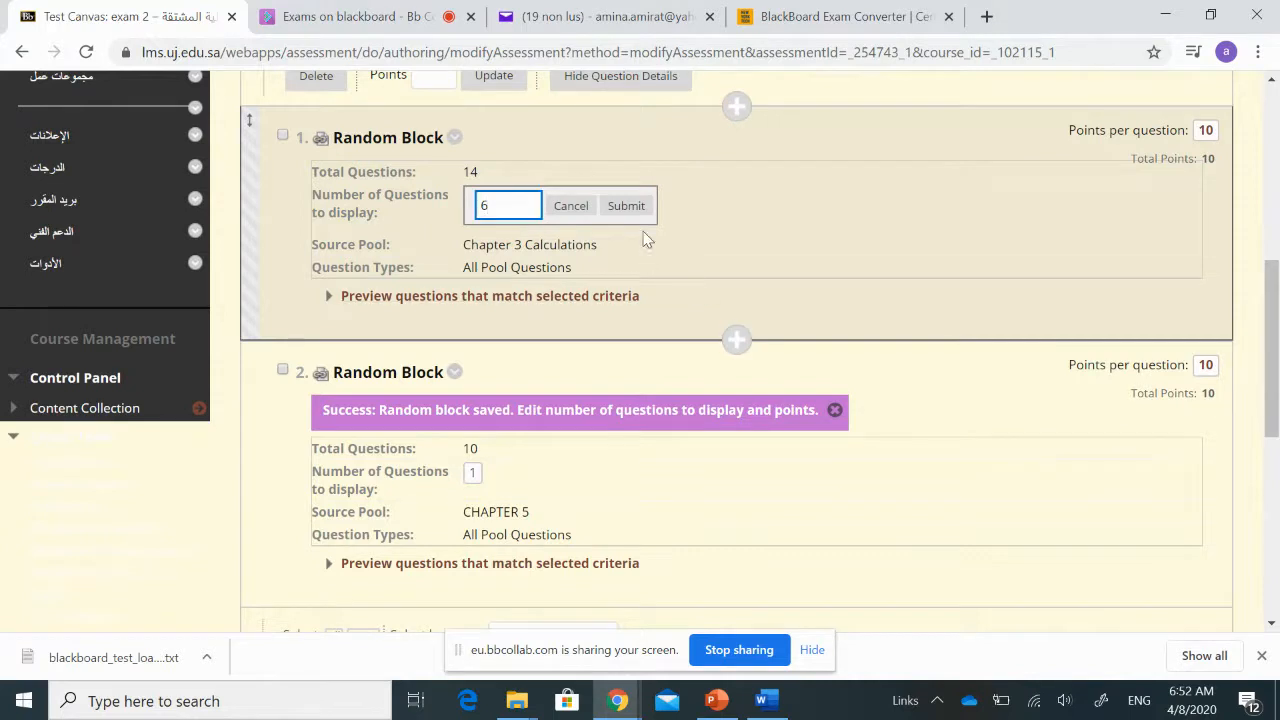
pyautogui.click(624, 206)
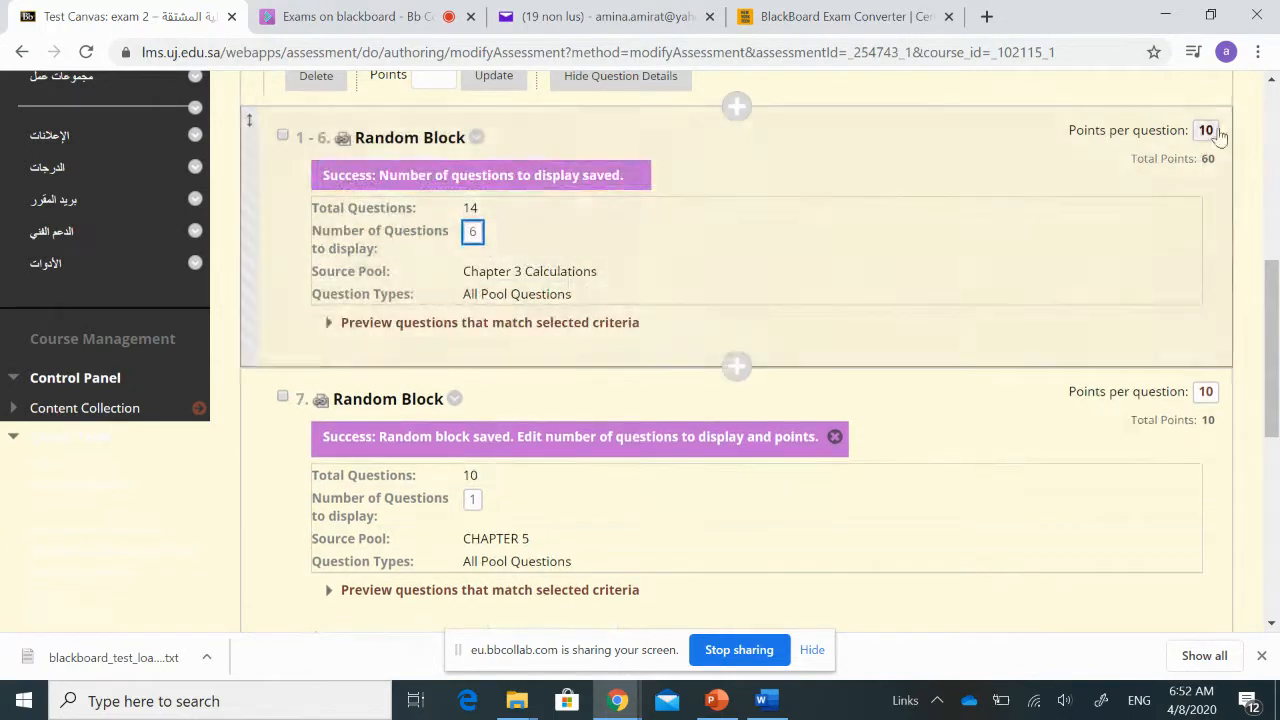
pyautogui.click(1205, 130)
pyautogui.press('BackSpace')
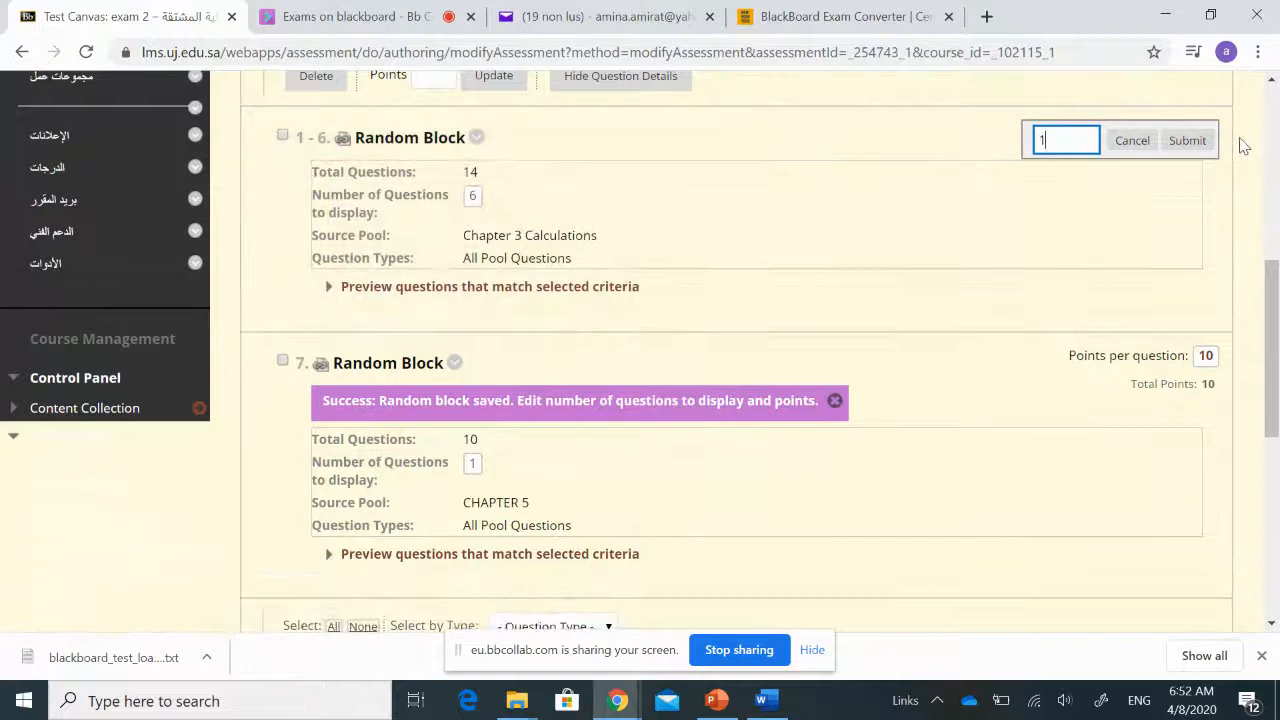
pyautogui.press('Return')
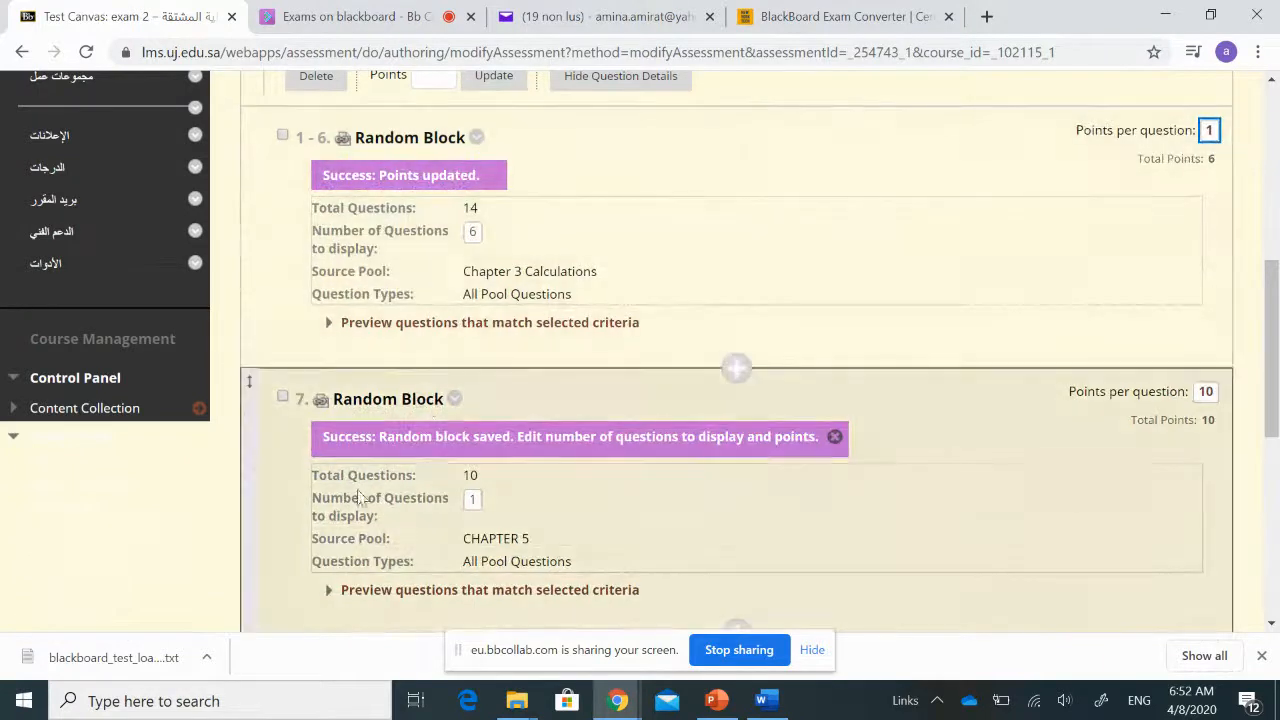
# Step: Set the CHAPTER 5 random block to display 4 questions at 1 point per question
pyautogui.click(472, 462)
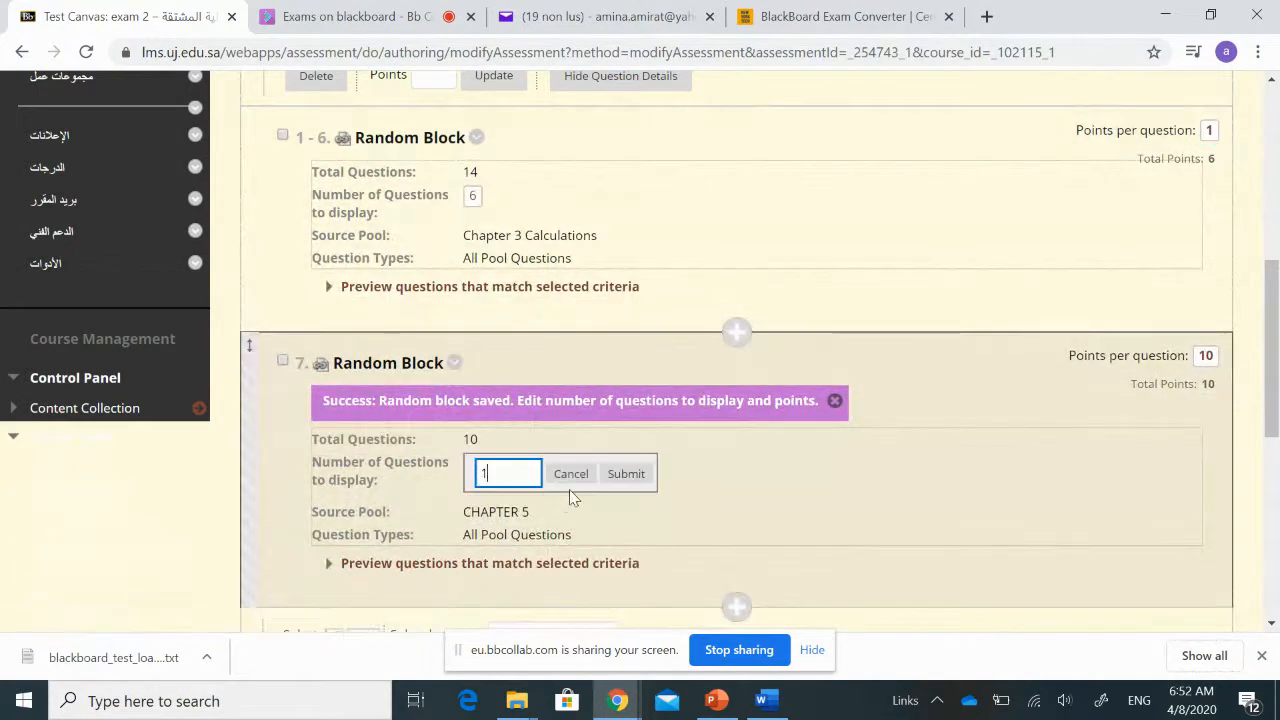
pyautogui.press('BackSpace')
pyautogui.write('4')
pyautogui.press('Return')
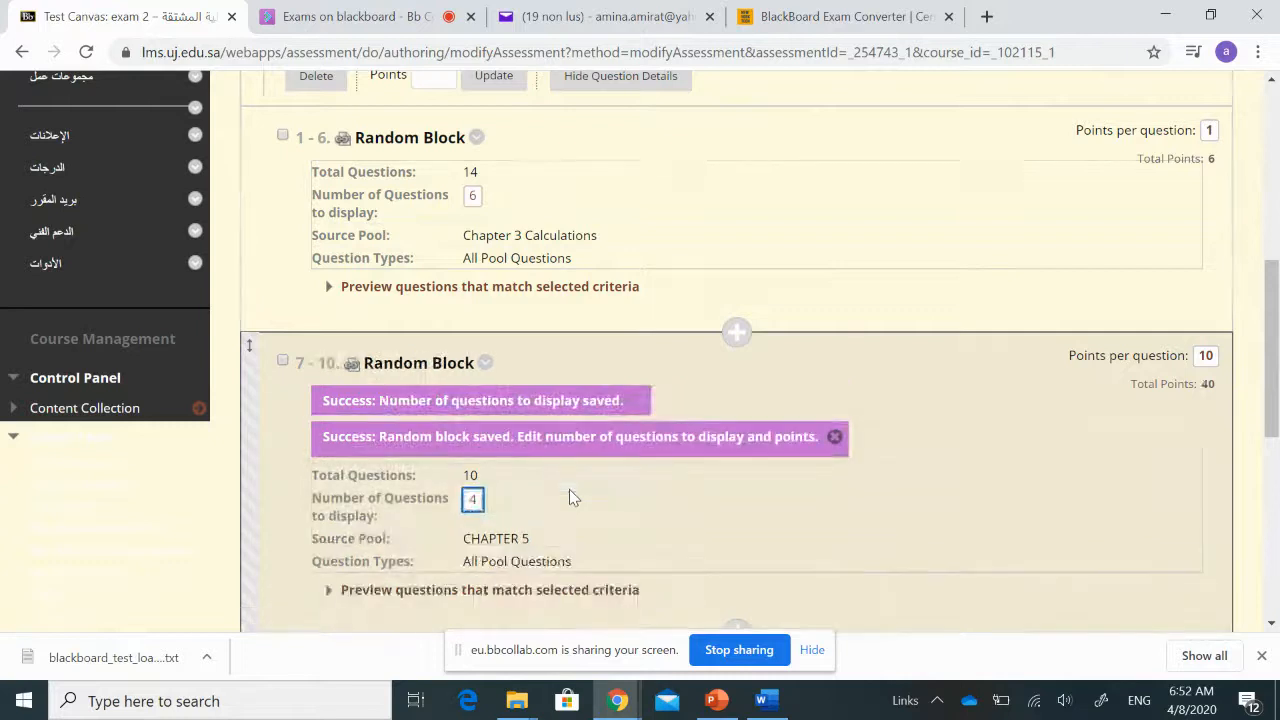
pyautogui.click(1206, 355)
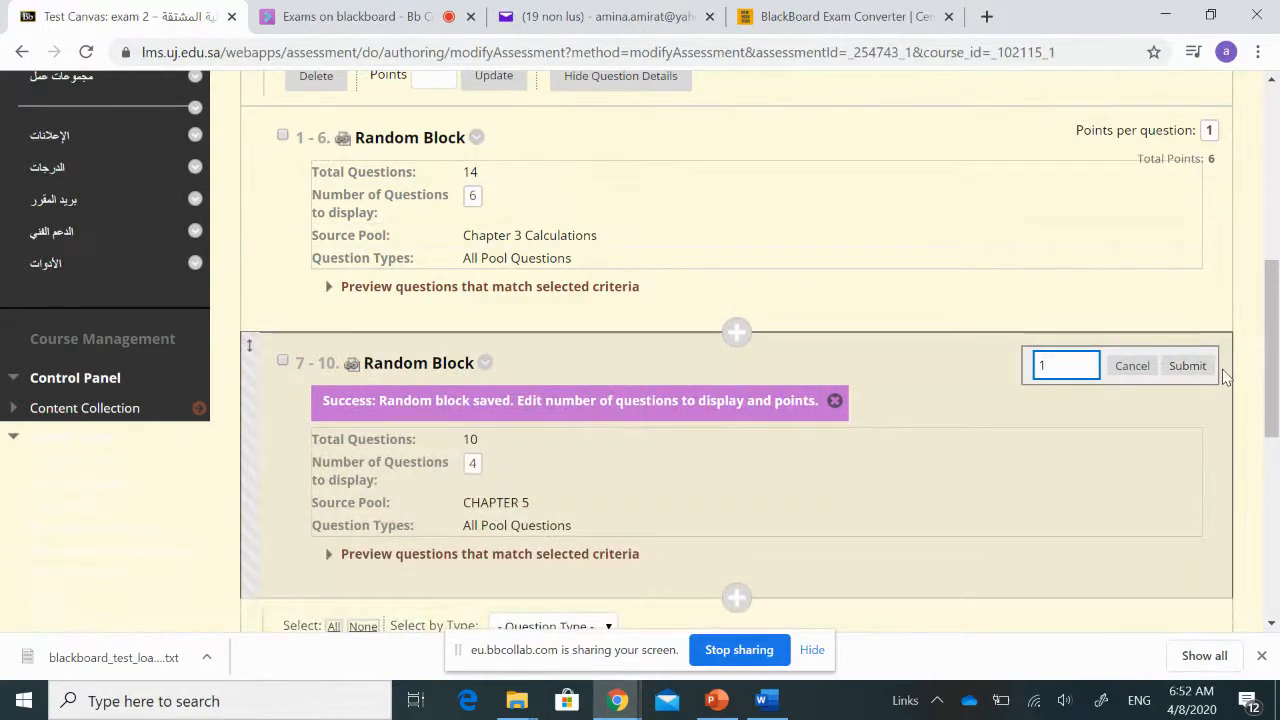
pyautogui.press('Return')
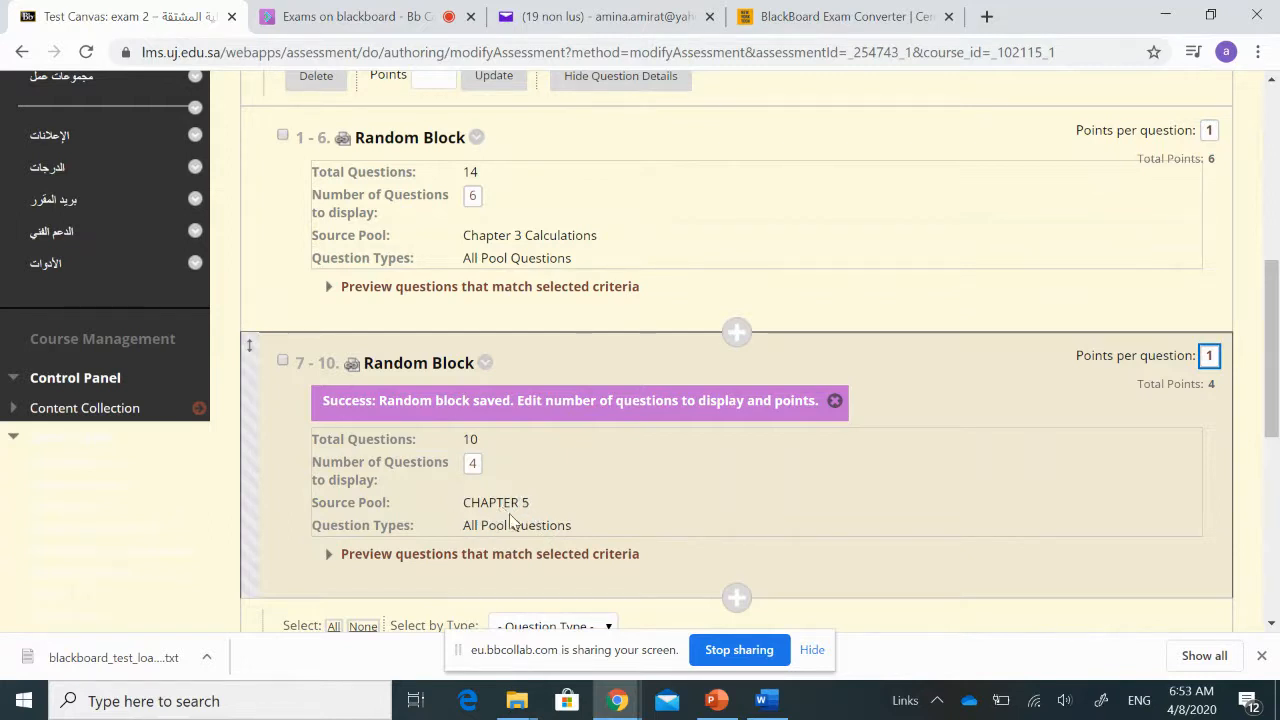
# Step: Review exam 2's total questions and points and both random blocks' settings, and switch to the Exams on blackboard session
pyautogui.scroll(-2, 705, 480)
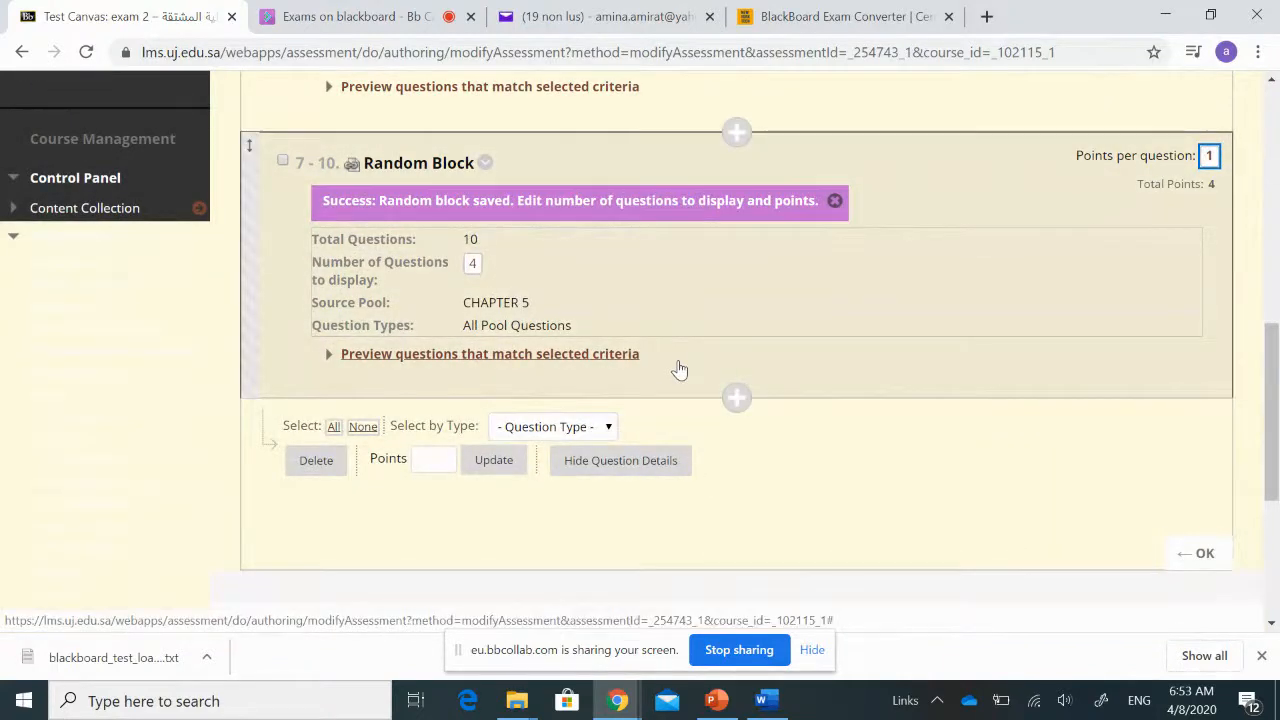
pyautogui.scroll(4, 679, 370)
pyautogui.scroll(2, 679, 370)
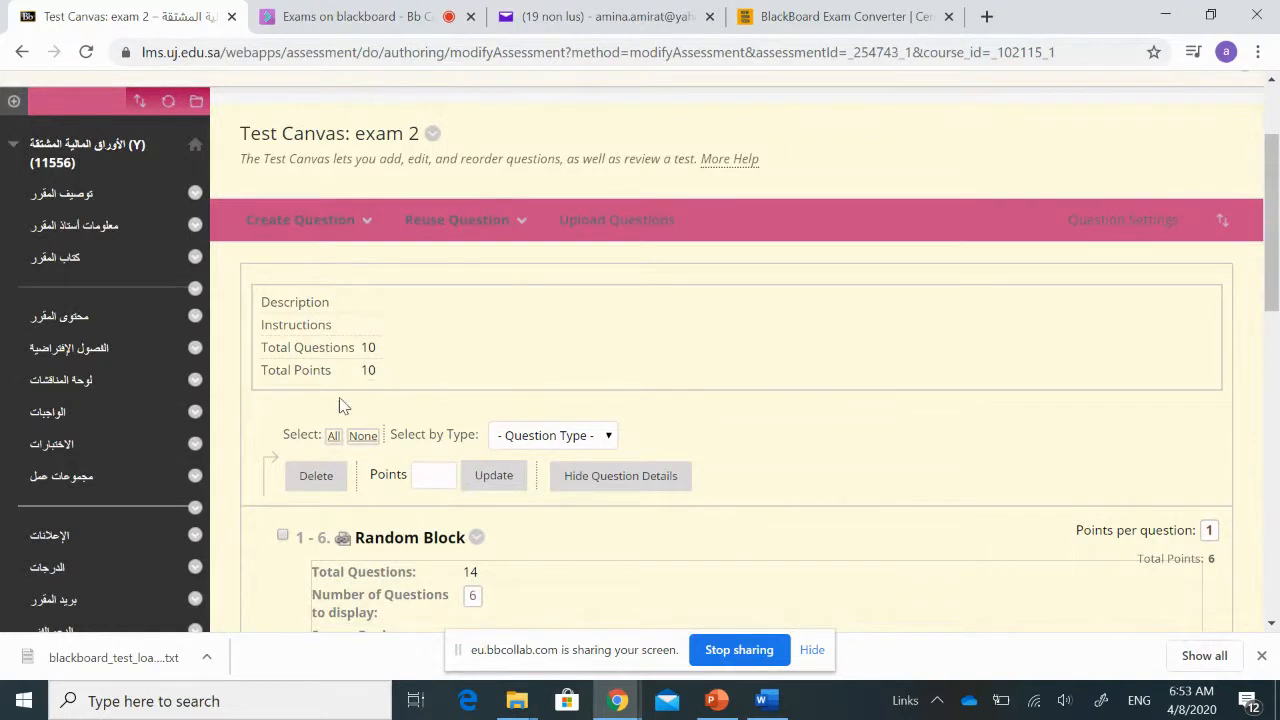
pyautogui.scroll(-5, 1094, 427)
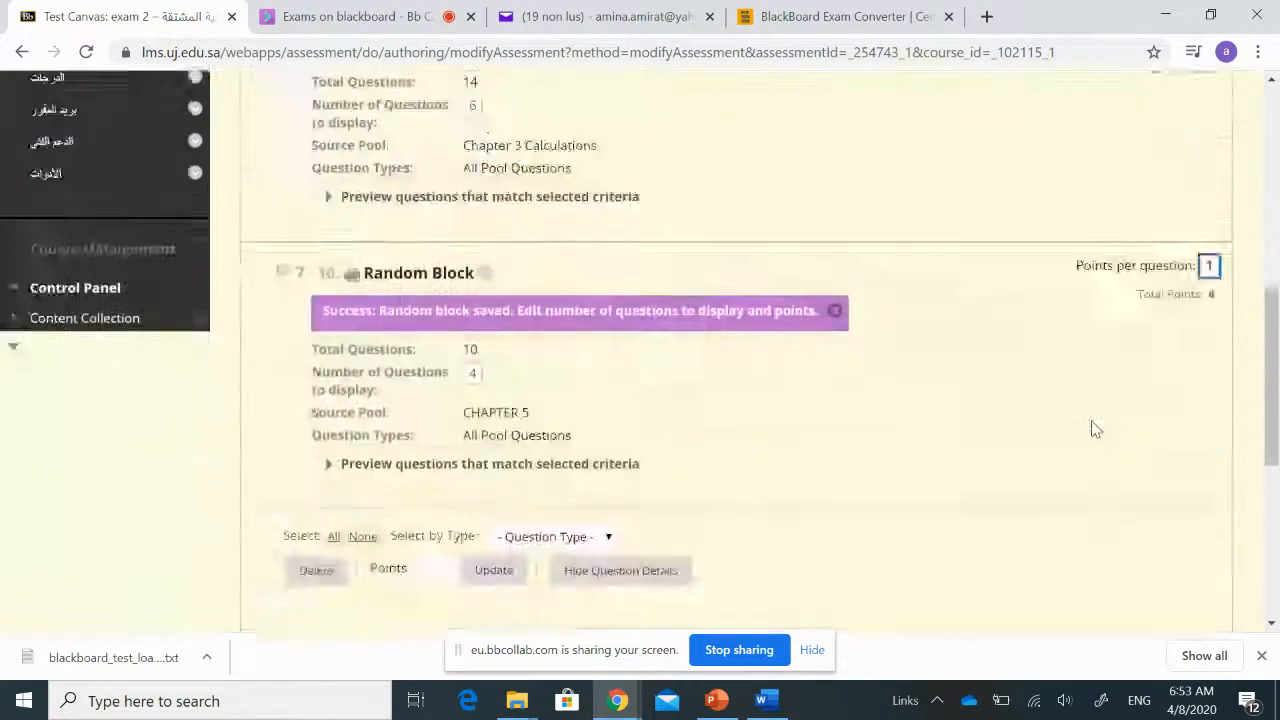
pyautogui.scroll(1, 1094, 427)
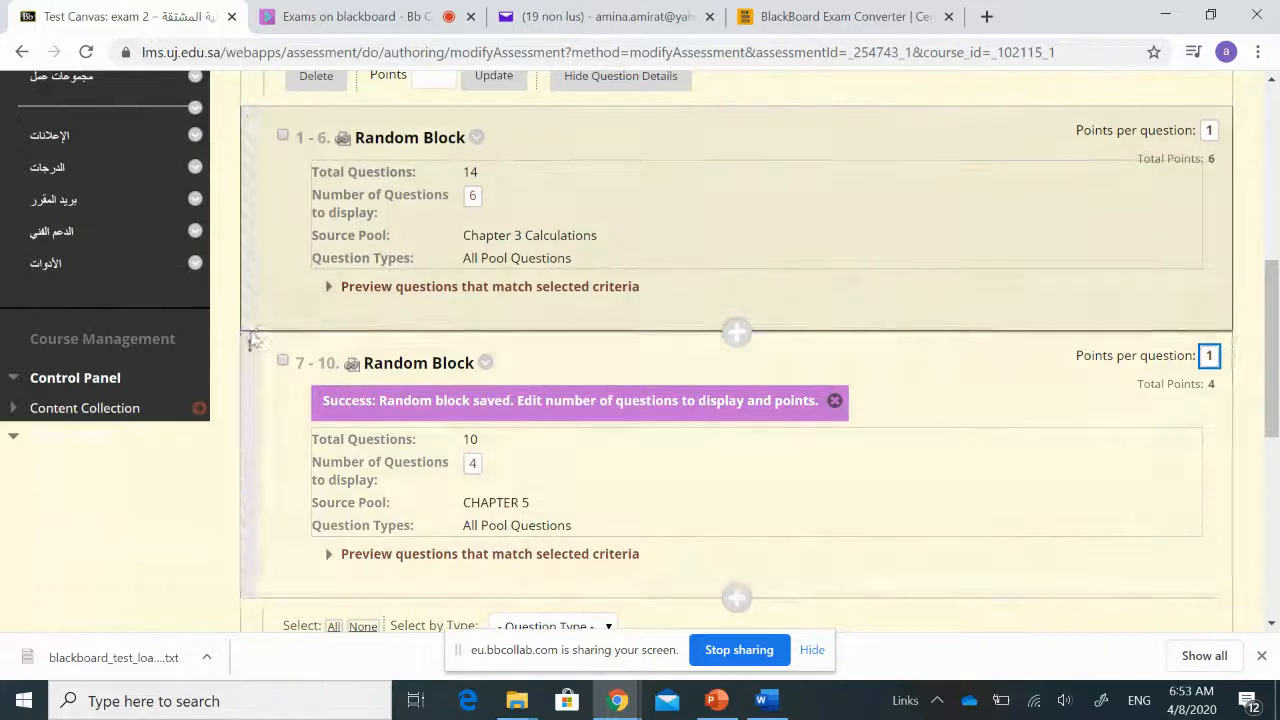
pyautogui.moveTo(253, 340)
pyautogui.mouseDown()
pyautogui.moveTo(247, 121)
pyautogui.moveTo(264, 518)
pyautogui.moveTo(267, 348)
pyautogui.mouseUp()
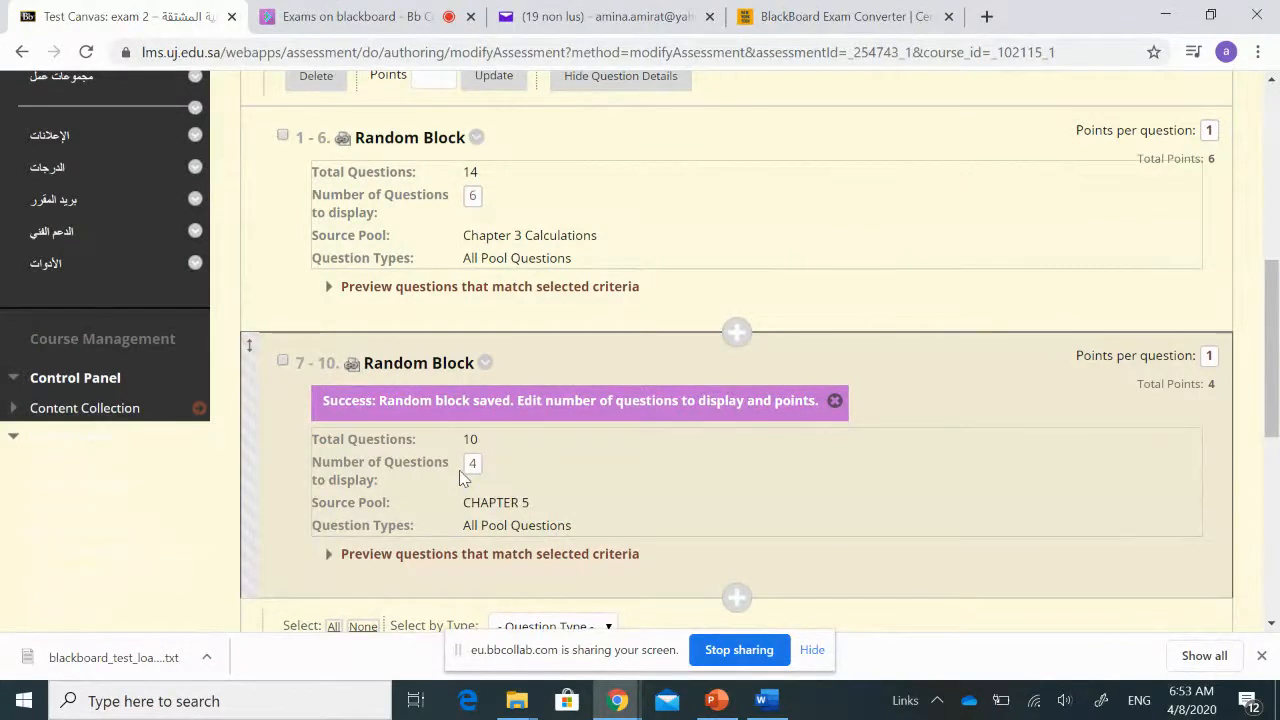
pyautogui.click(345, 16)
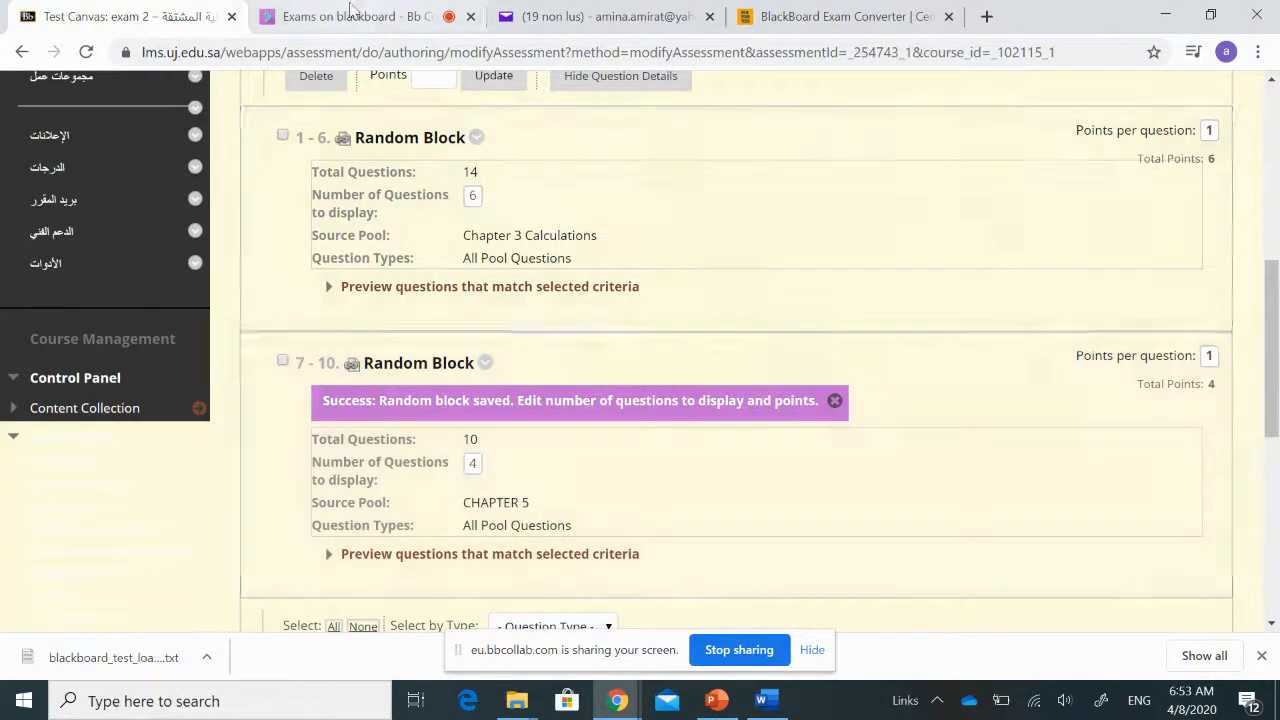